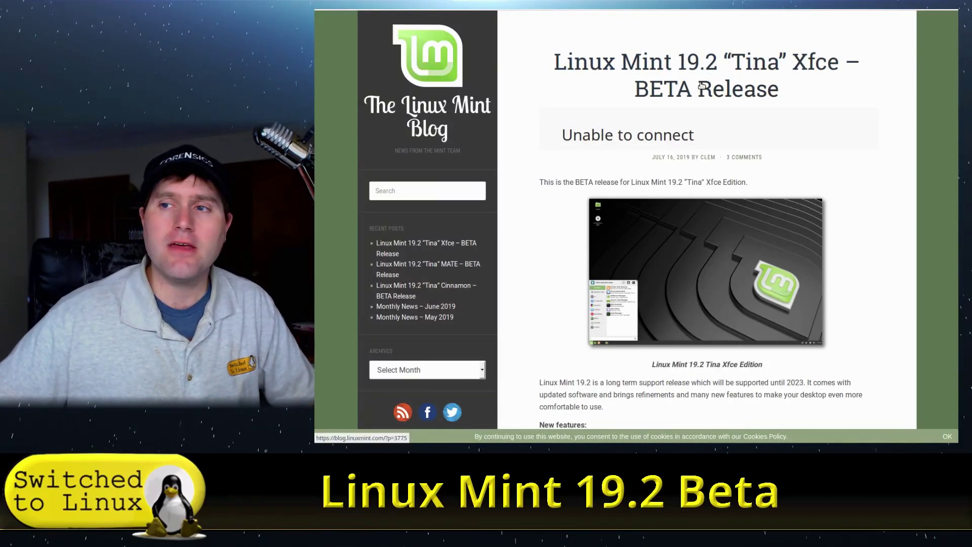
- Scroll through the Xfce beta post, then switch to the 'New features in Linux Mint 19.2 Cinnamon' tab
scroll(701, 86, down, 7)
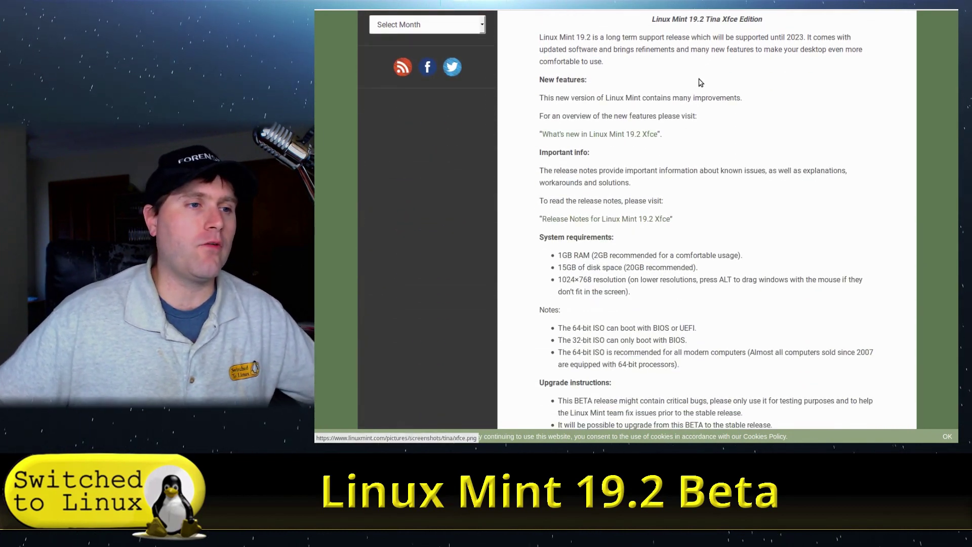
scroll(709, 151, up, 3)
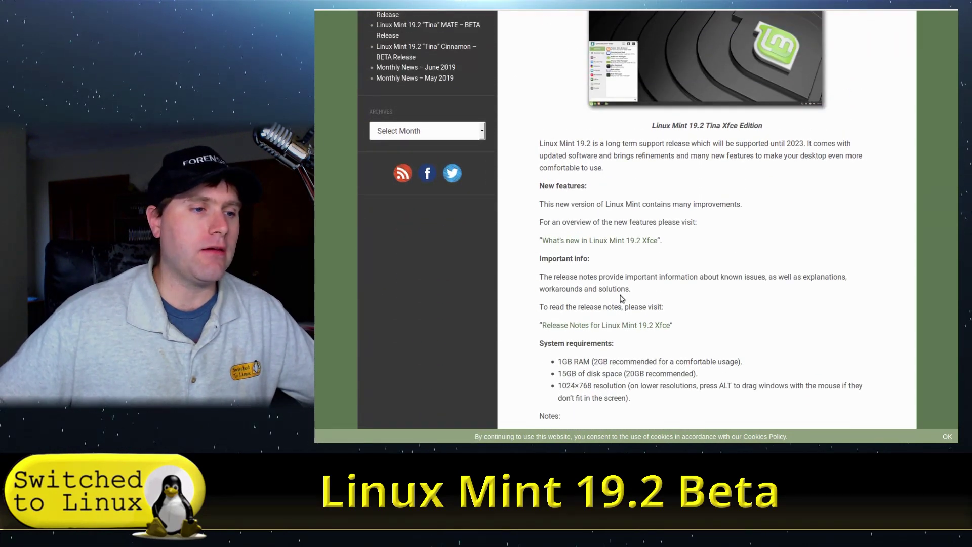
scroll(628, 303, down, 5)
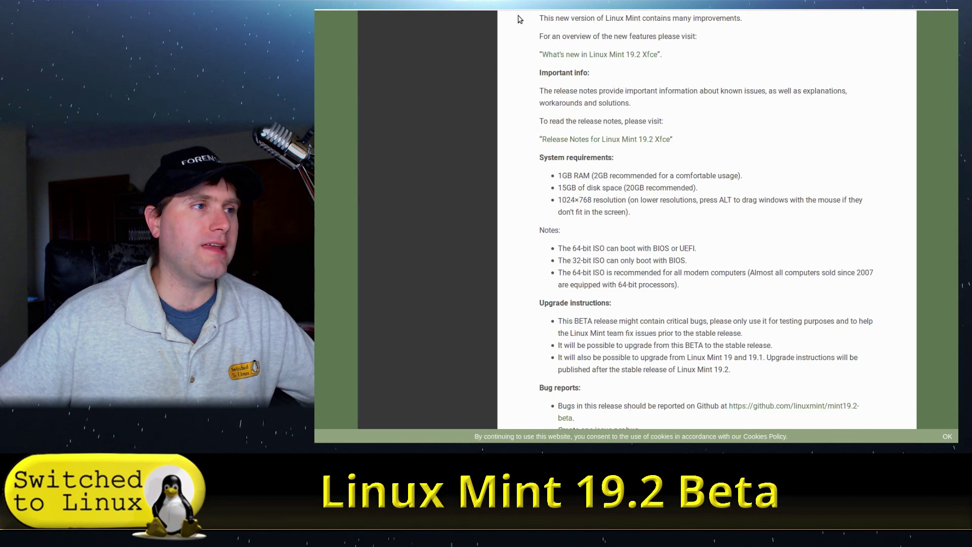
key(ctrl+Tab)
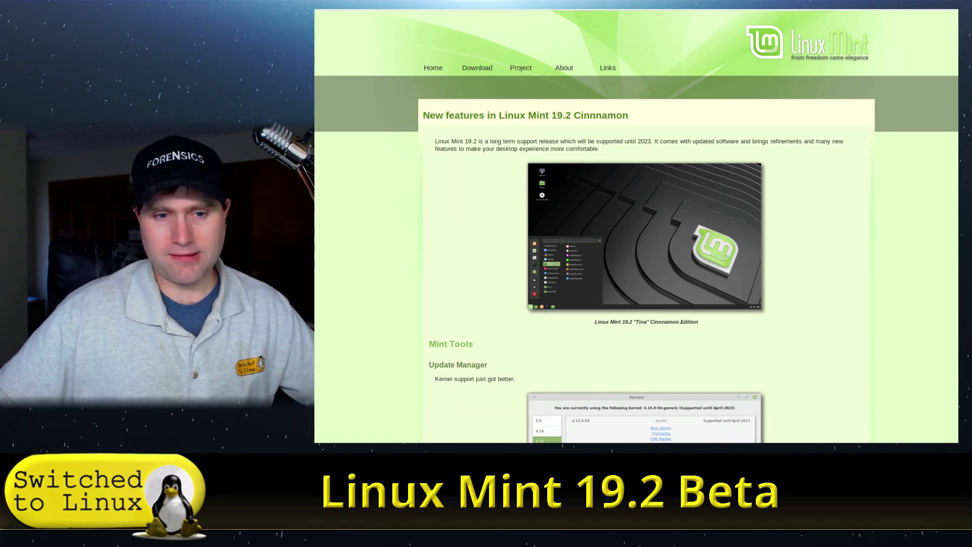
scroll(884, 192, down, 5)
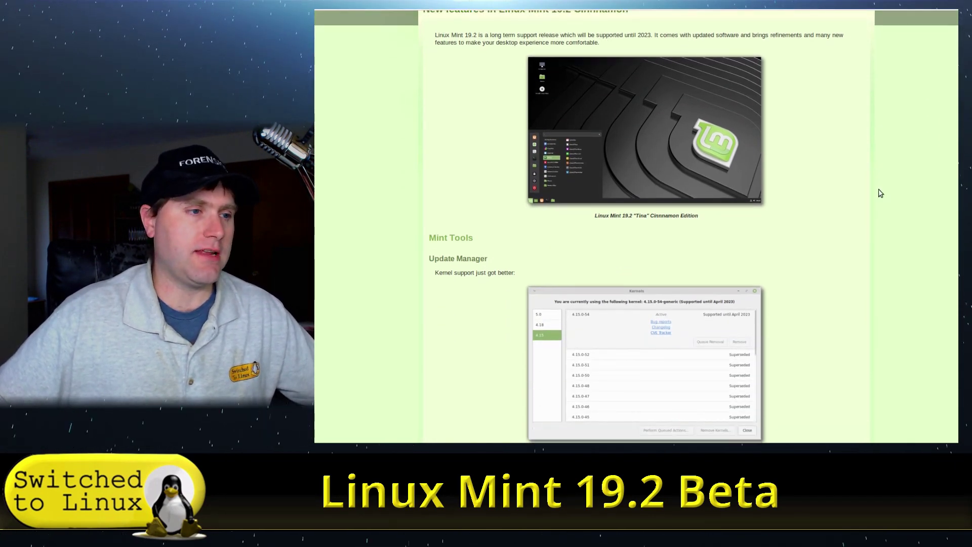
scroll(879, 191, down, 3)
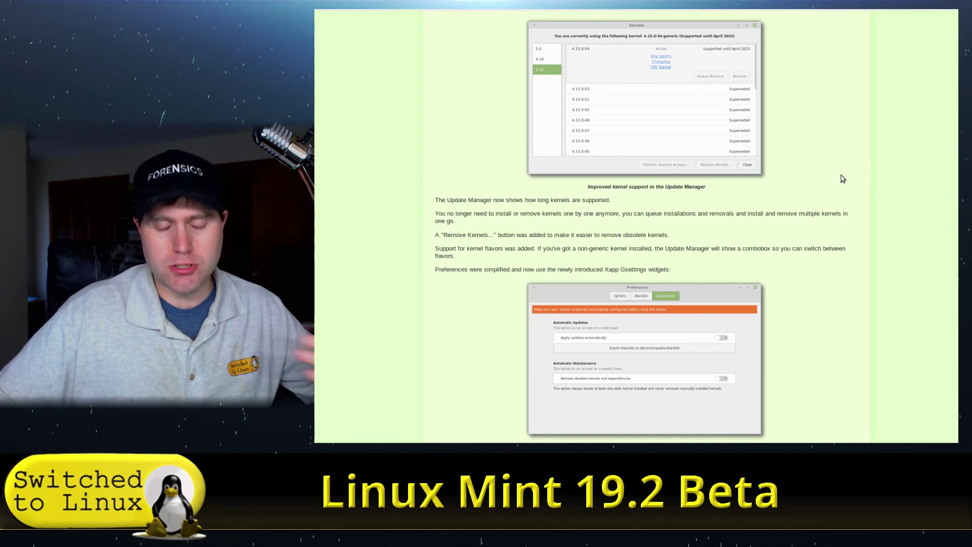
scroll(842, 179, down, 5)
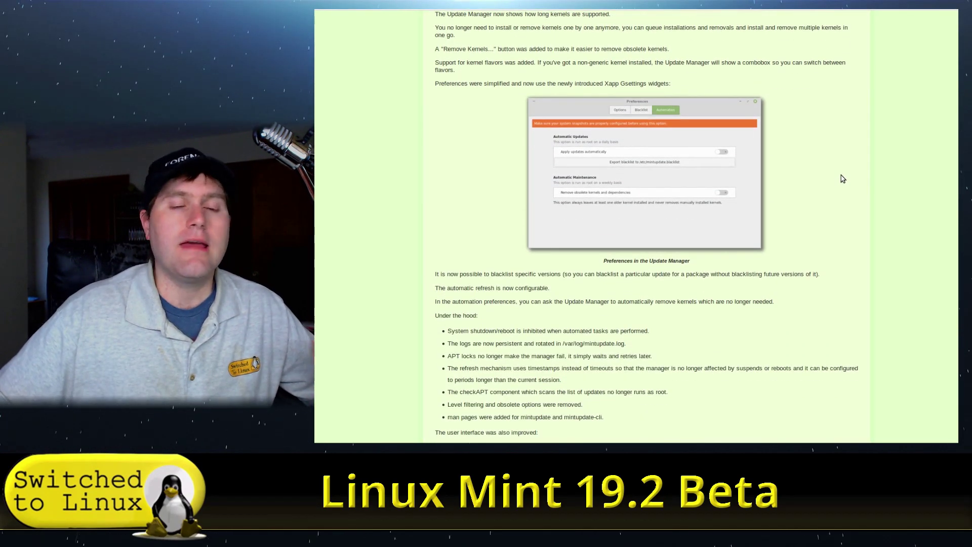
scroll(843, 178, down, 8)
scroll(842, 179, up, 5)
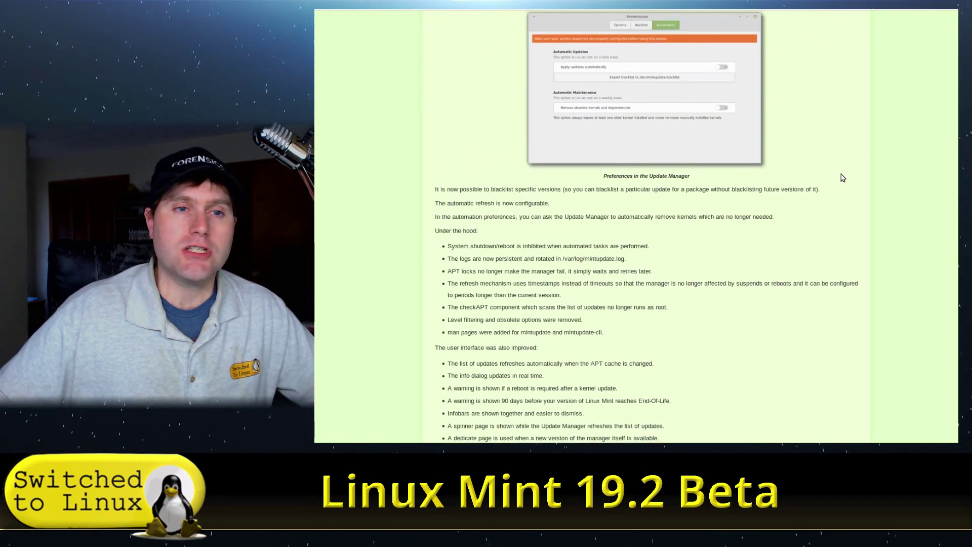
scroll(820, 166, up, 15)
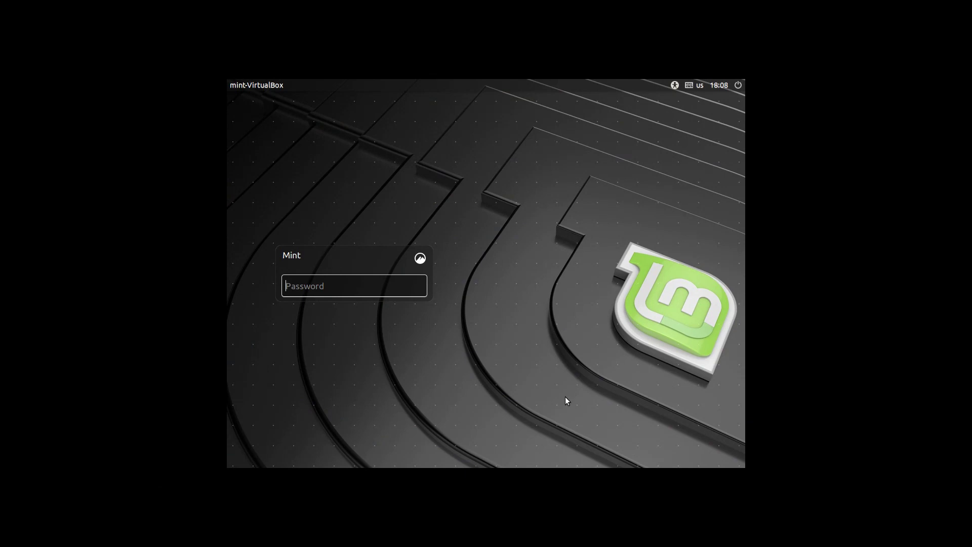
- Log in to the Cinnamon session with the account password
key(Return)
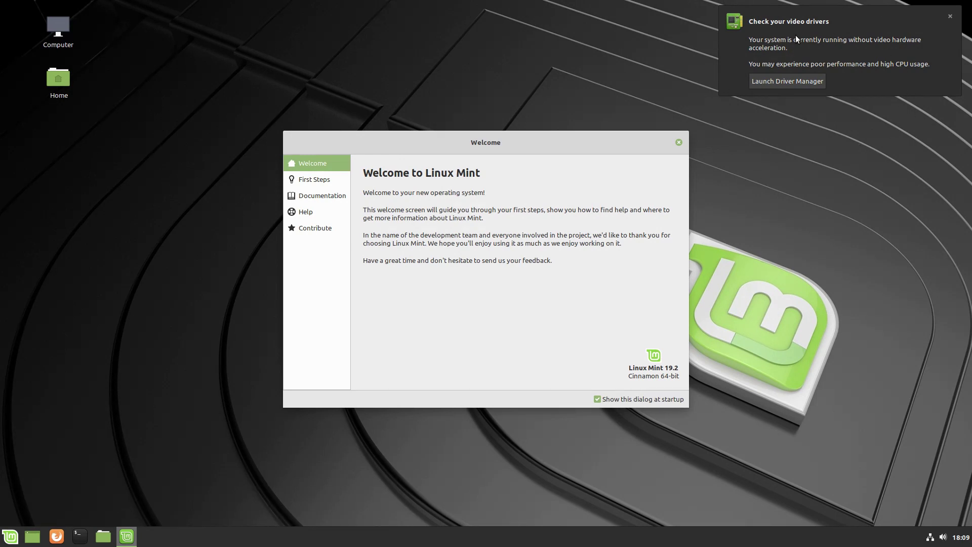
- Launch Driver Manager from the video drivers notice and authenticate with the administrator password
click(805, 81)
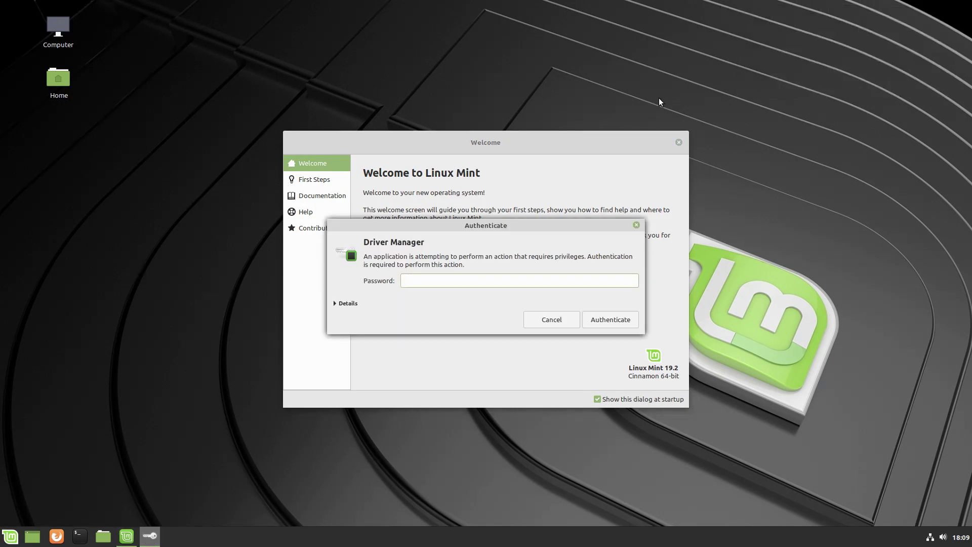
text(****)
key(Return)
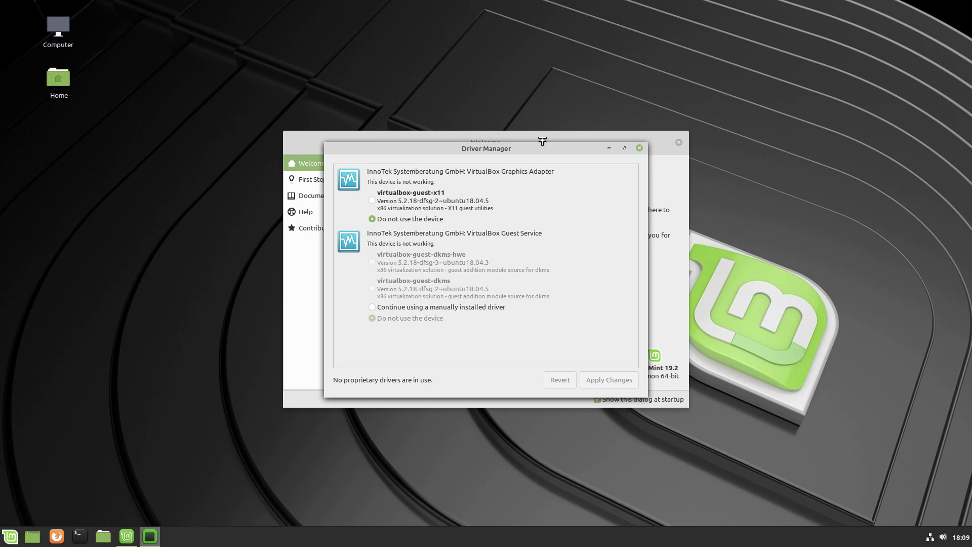
- Switch the graphics adapter to virtualbox-guest-x11, apply the change, and close Driver Manager
click(404, 198)
click(603, 378)
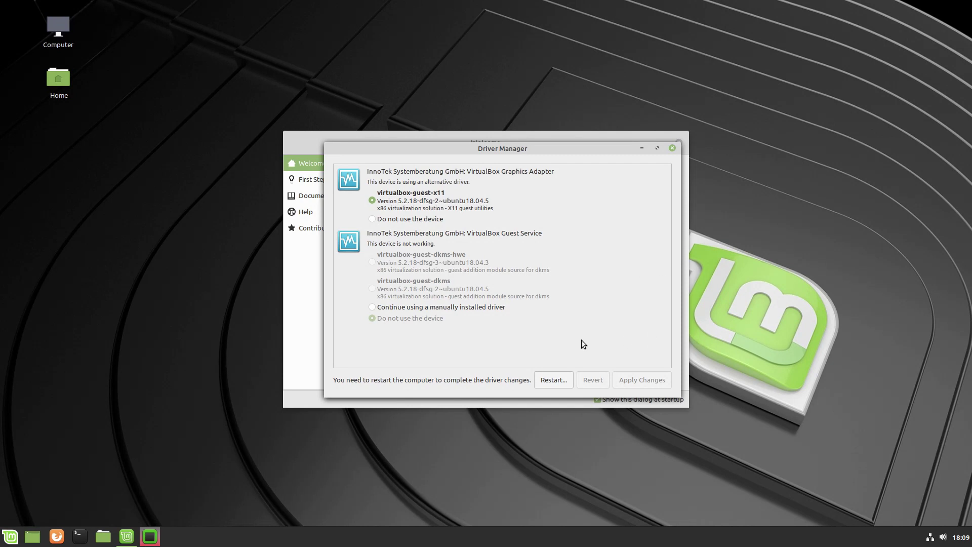
click(672, 147)
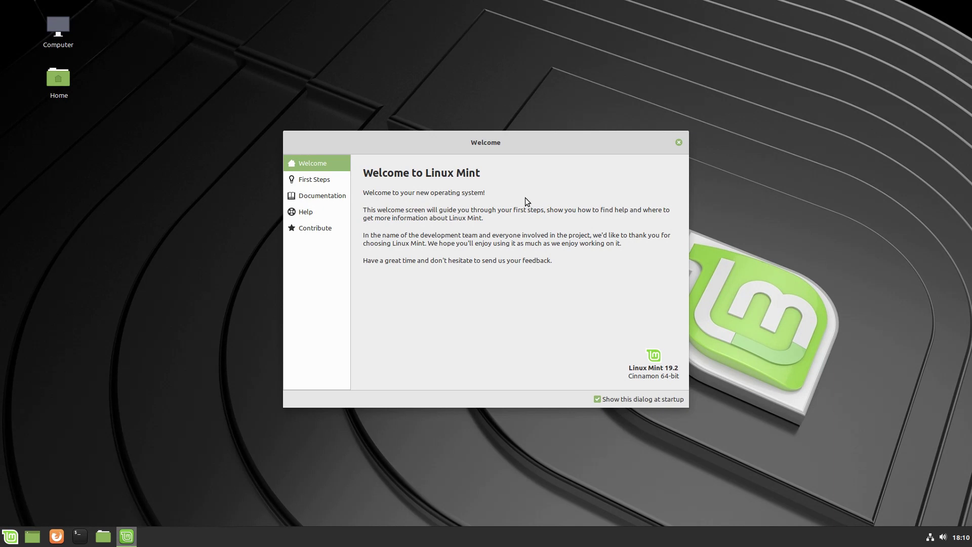
- Browse the Welcome screen's First Steps page, then launch Firefox from the taskbar
click(317, 179)
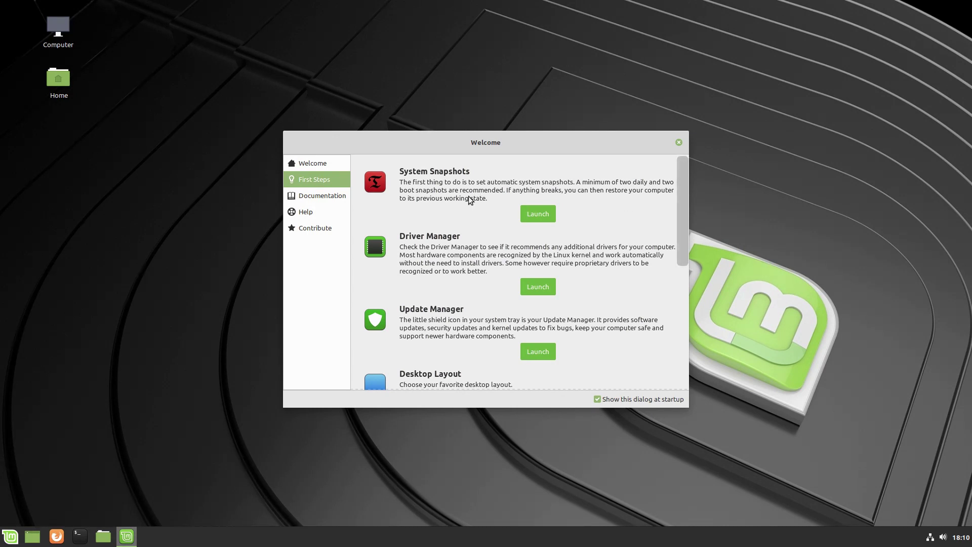
scroll(445, 250, down, 3)
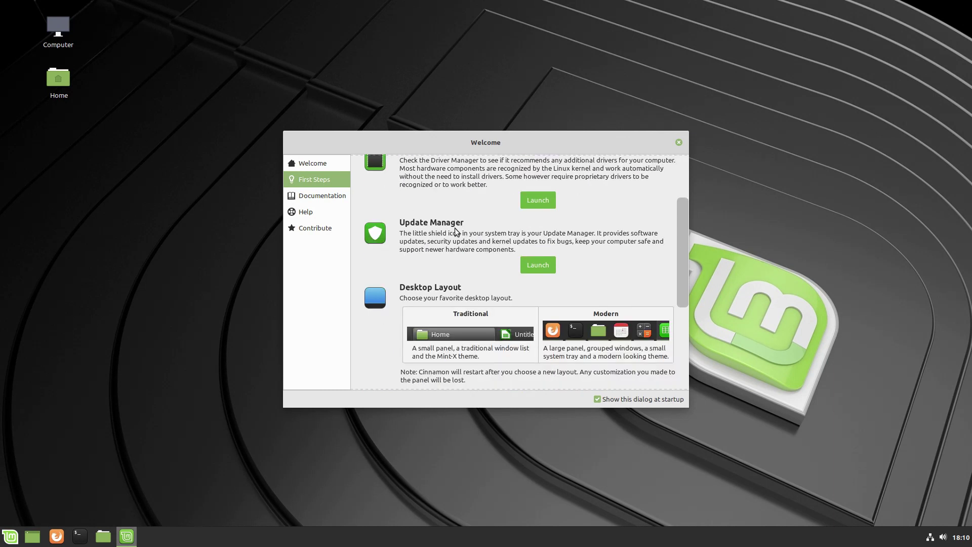
scroll(458, 233, down, 2)
scroll(501, 263, down, 3)
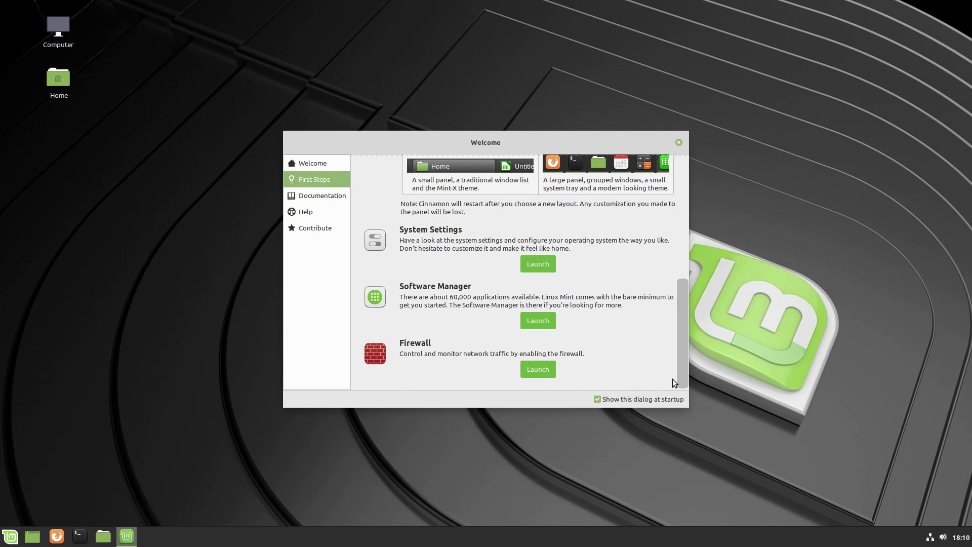
drag(682, 362, 652, 173)
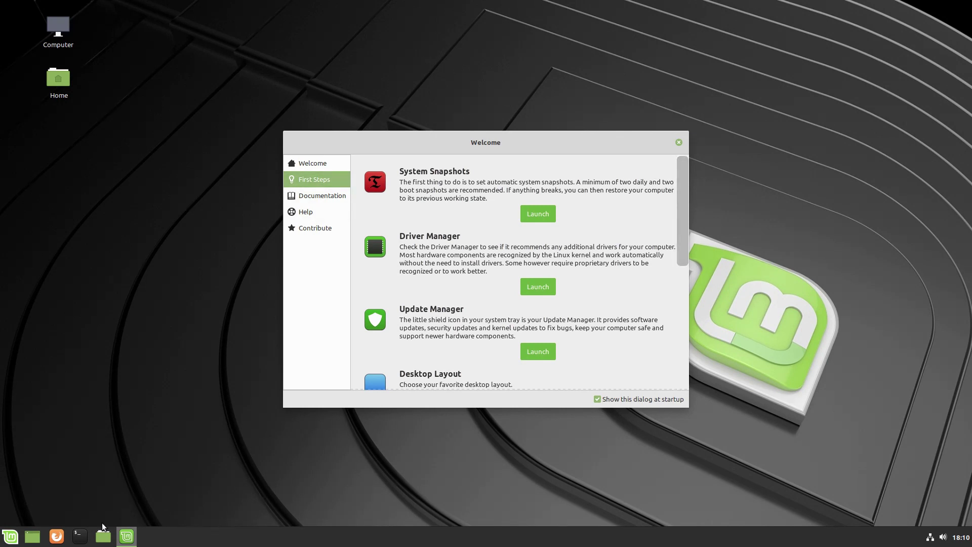
click(57, 536)
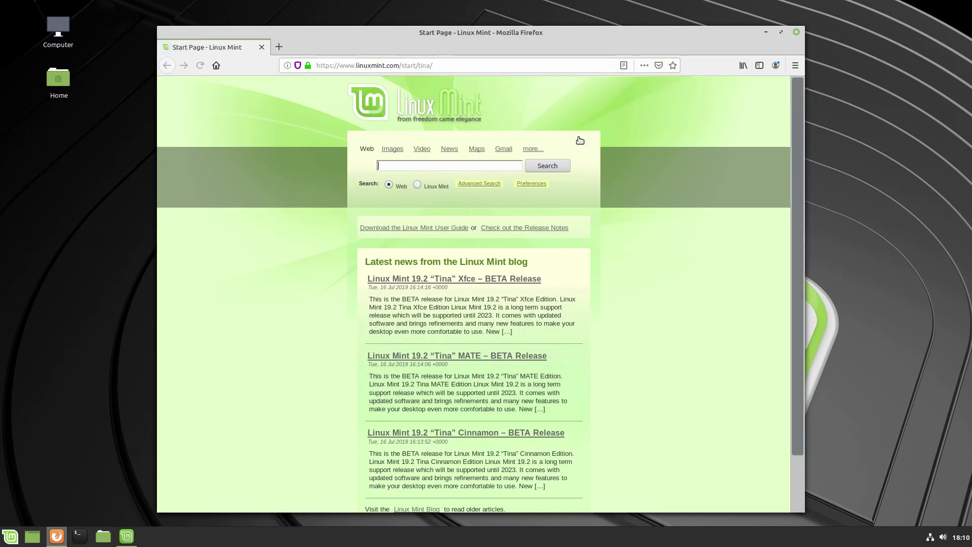
- Confirm Firefox is version 67.0.4 (64-bit) in About Firefox, then close Firefox
scroll(698, 334, down, 2)
scroll(734, 354, up, 2)
key(alt)
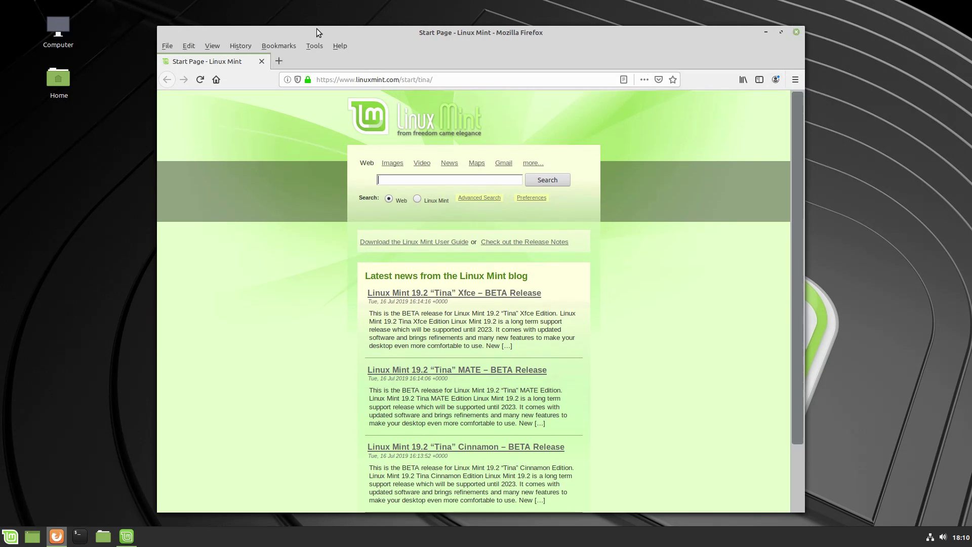
click(311, 46)
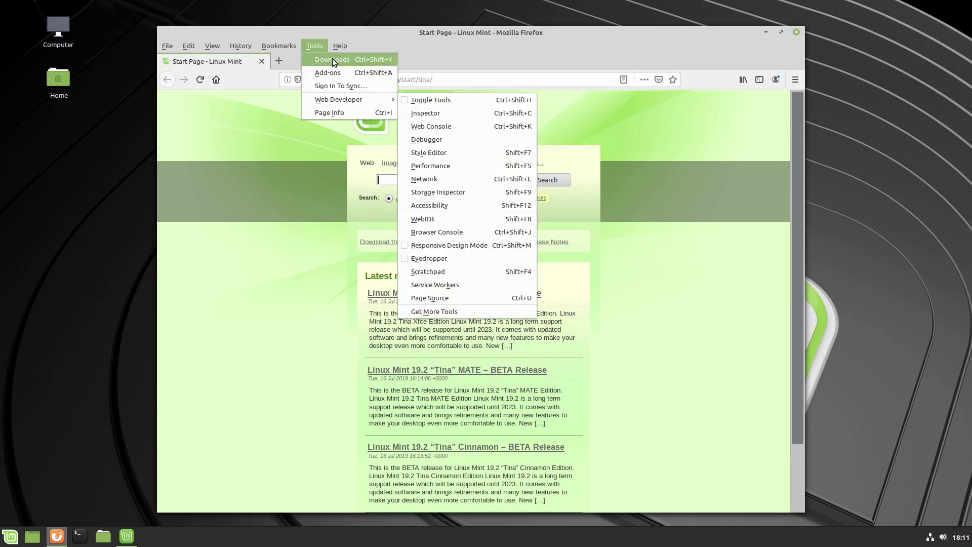
mouse_move(340, 46)
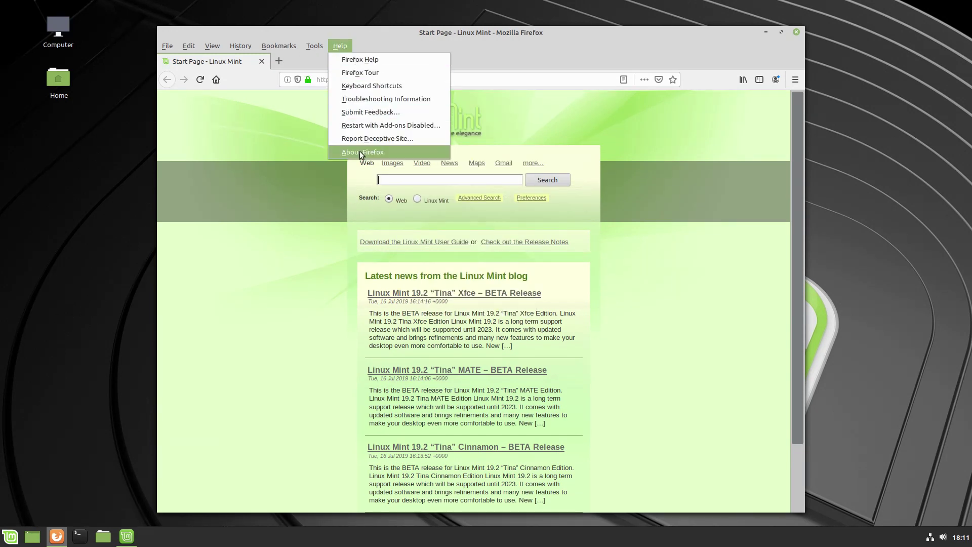
click(359, 151)
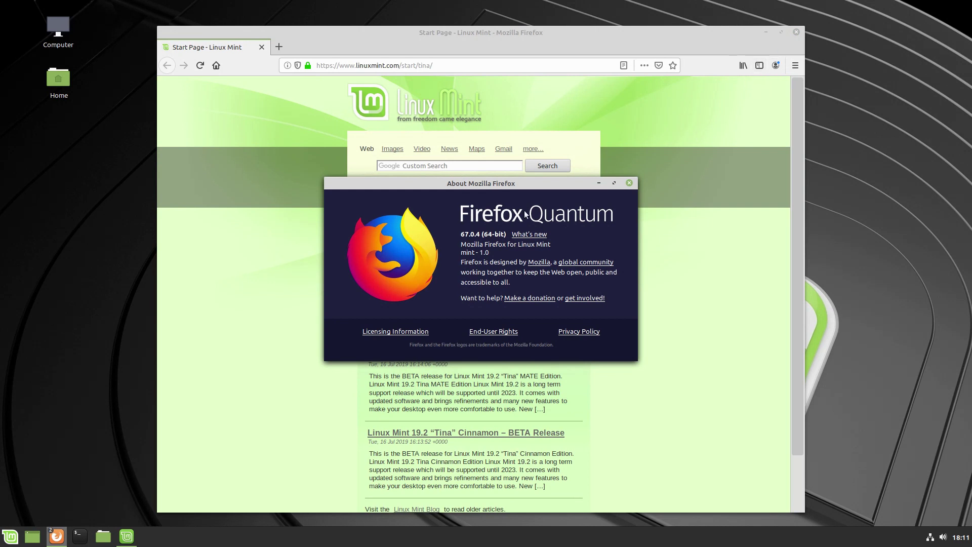
click(628, 183)
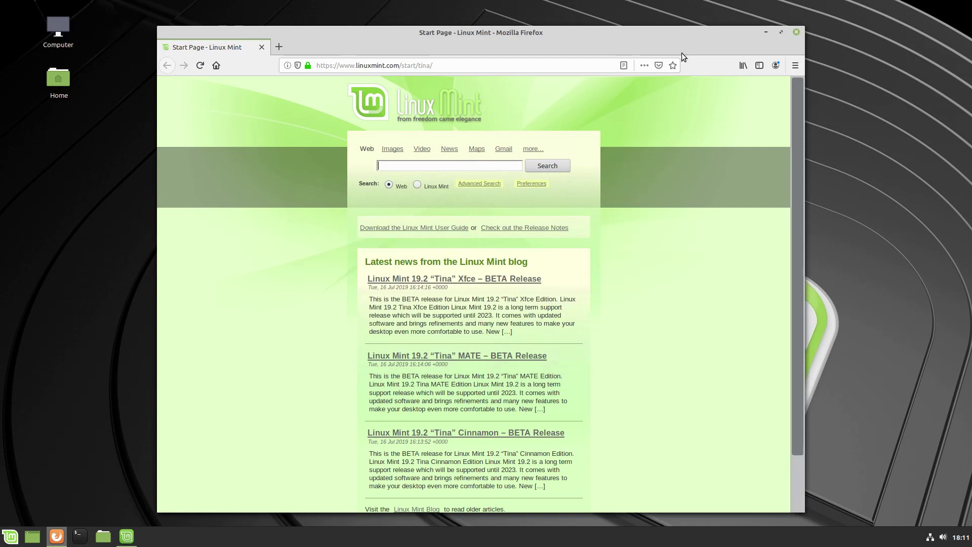
click(796, 32)
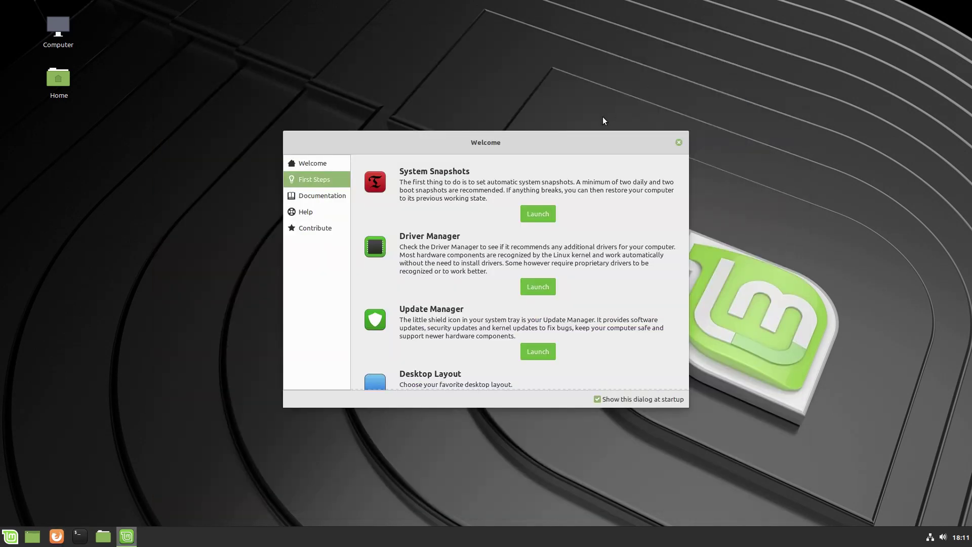
- Close the Welcome window and bring up Update Manager from the system tray shield icon
scroll(459, 228, down, 1)
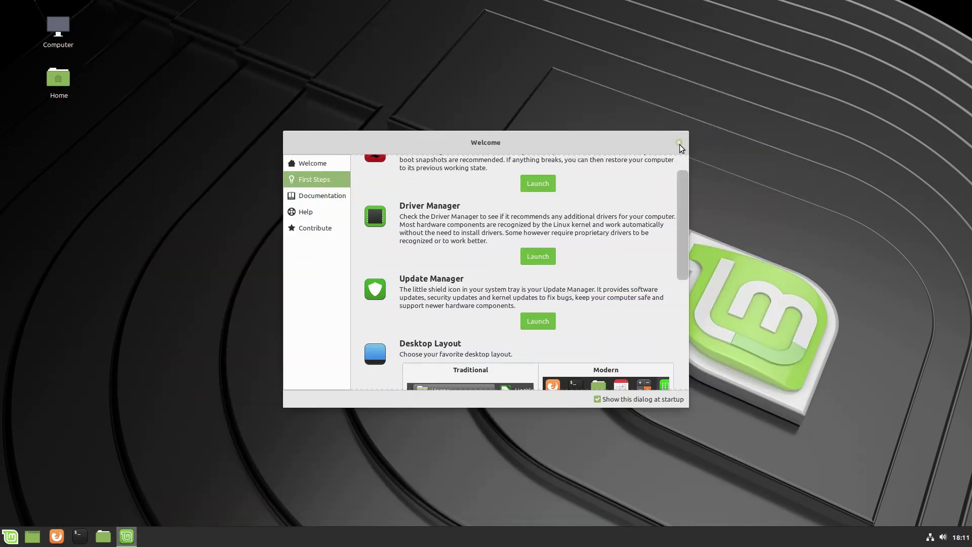
click(679, 143)
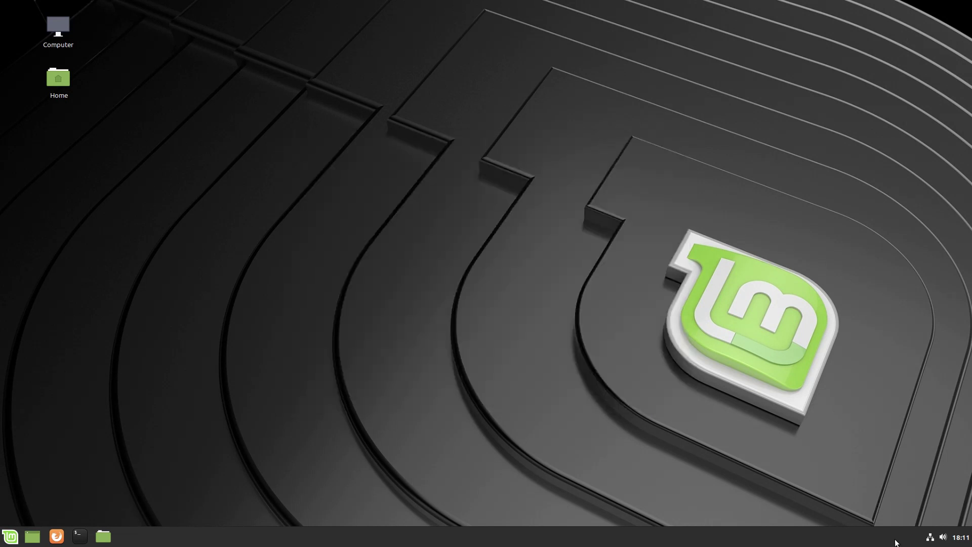
click(917, 538)
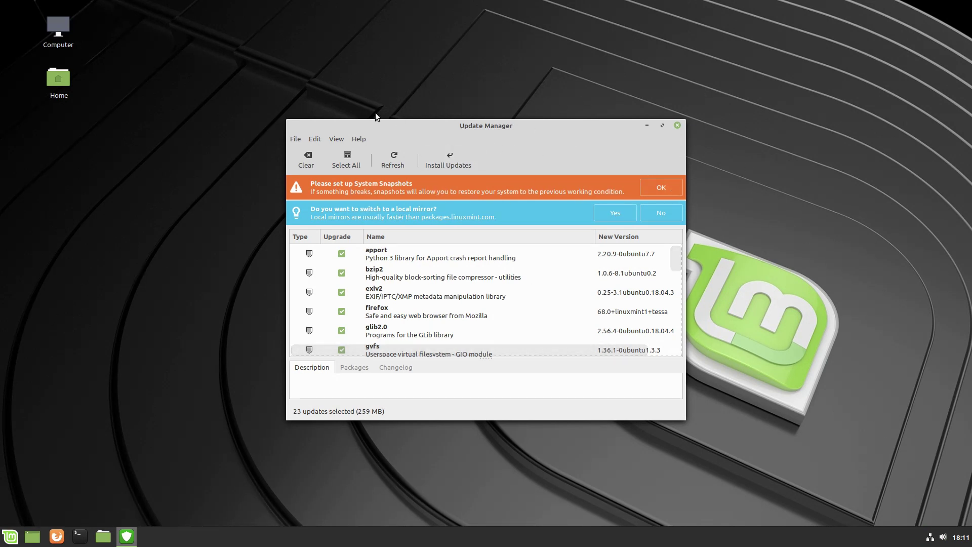
- Open the Linux Kernels window from the View menu, accepting the warning
click(339, 139)
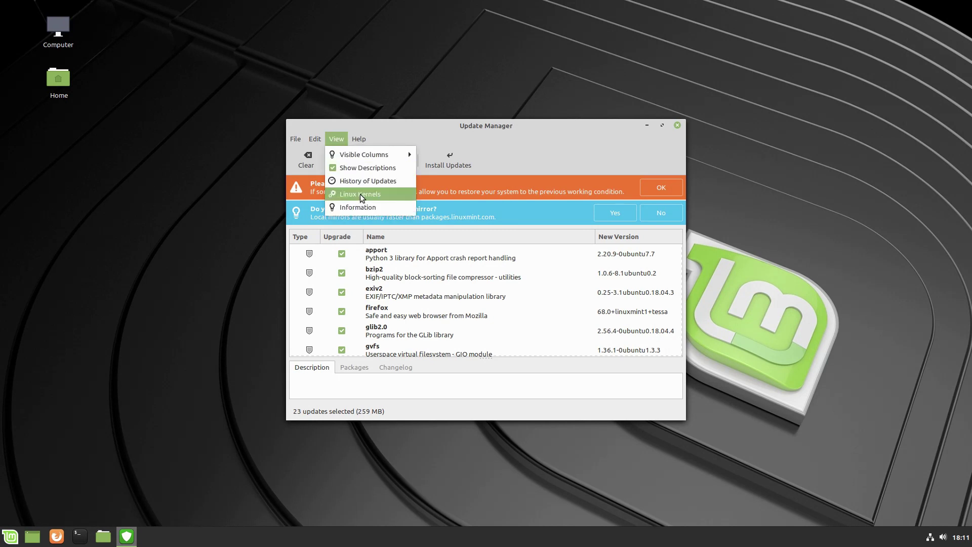
click(360, 194)
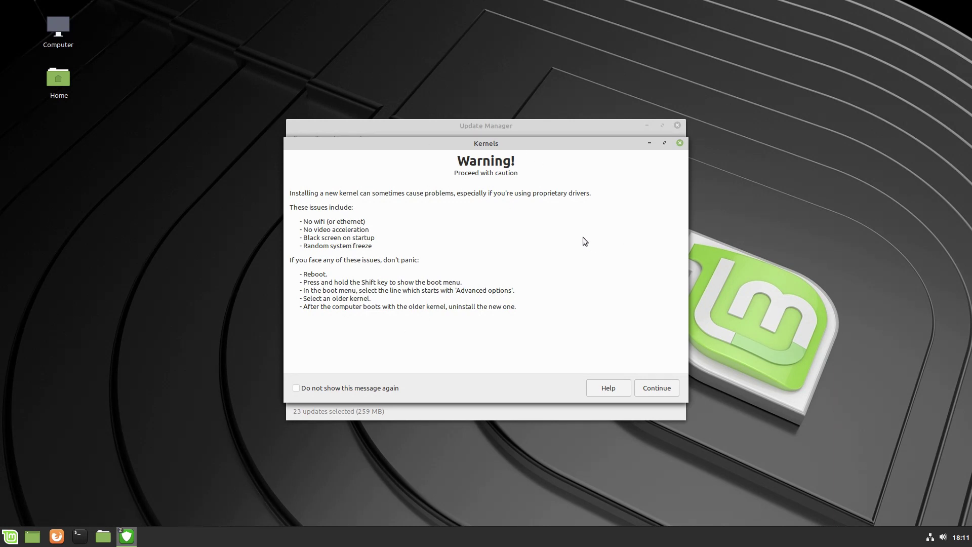
click(656, 388)
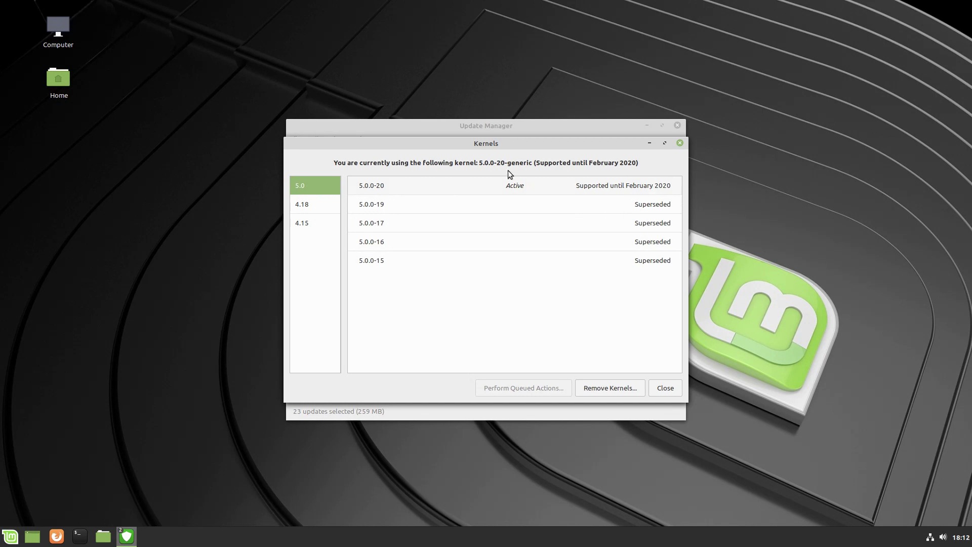
- Browse the 4.18 and 4.15 kernel series in the Kernels window
click(306, 204)
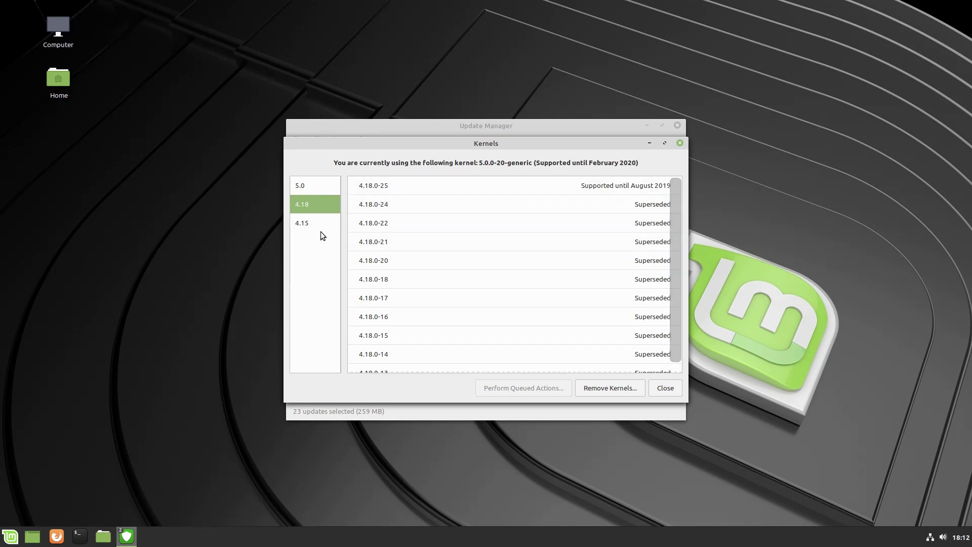
click(304, 225)
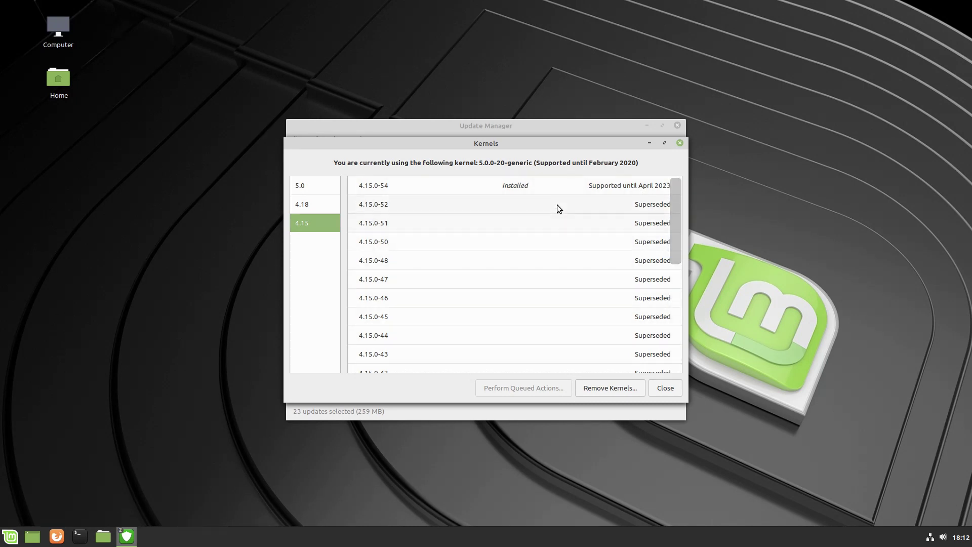
scroll(530, 275, down, 8)
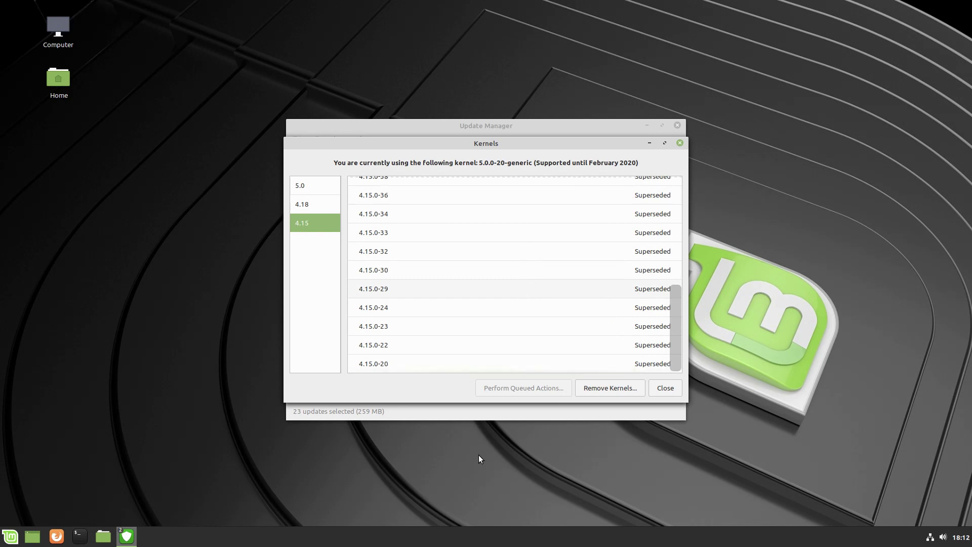
mouse_move(474, 329)
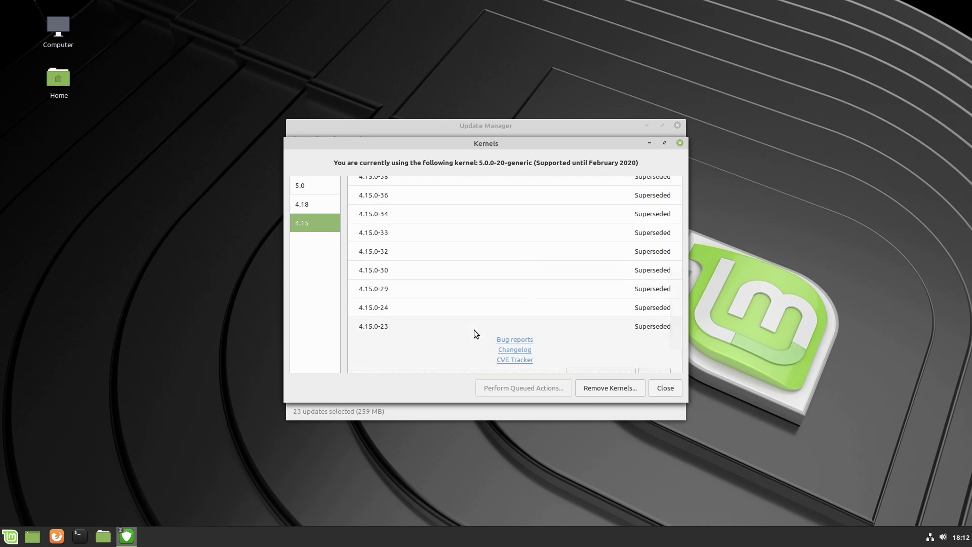
scroll(474, 330, down, 1)
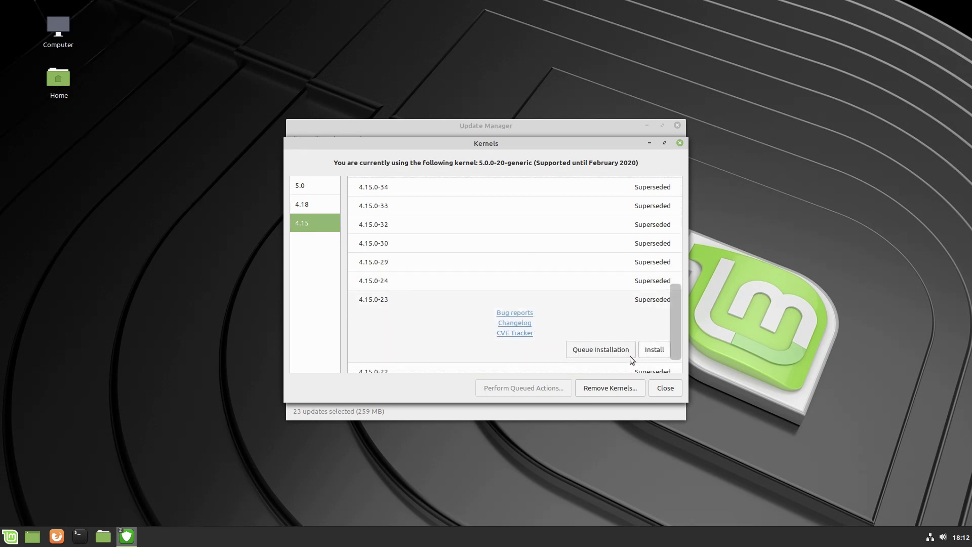
- Open the Remove Kernels confirmation twice, cancelling it each time
click(621, 388)
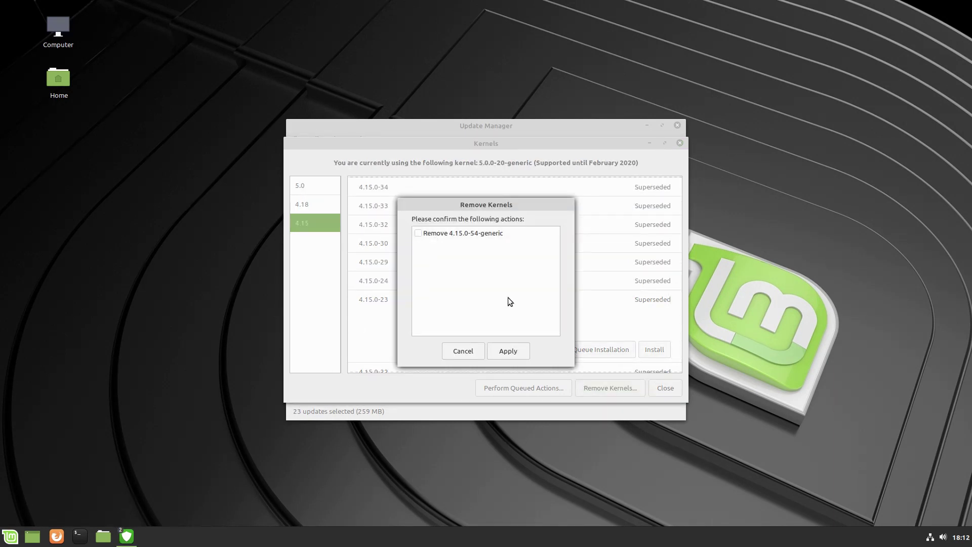
click(458, 353)
scroll(402, 259, up, 10)
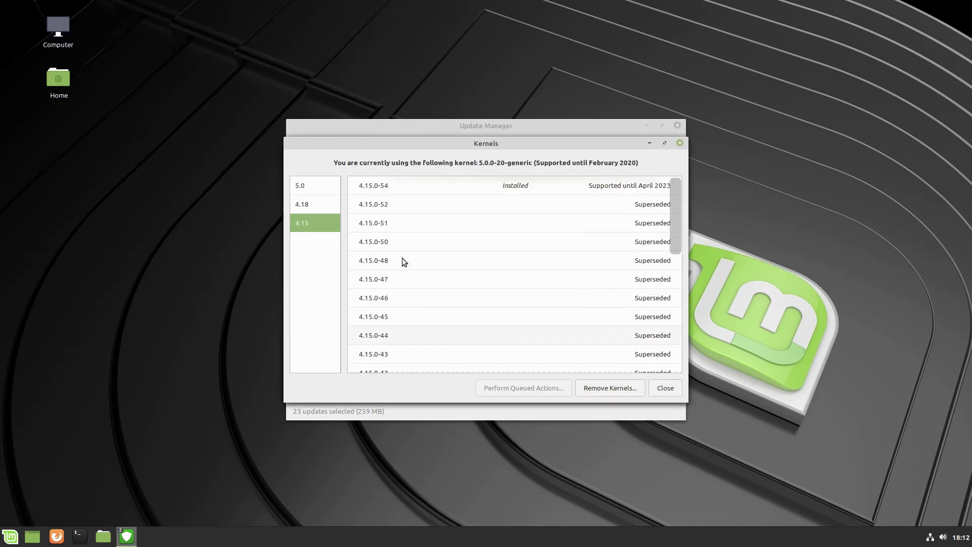
click(621, 393)
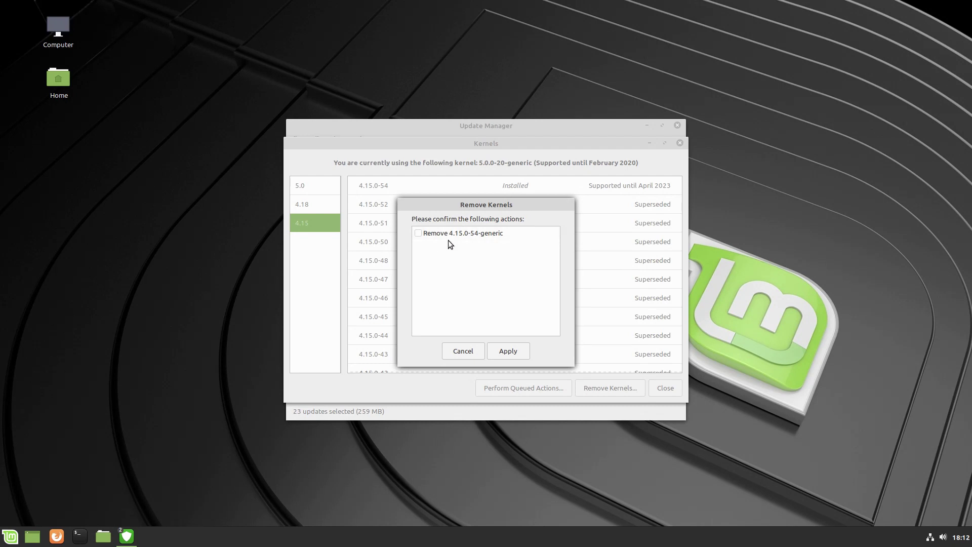
click(460, 351)
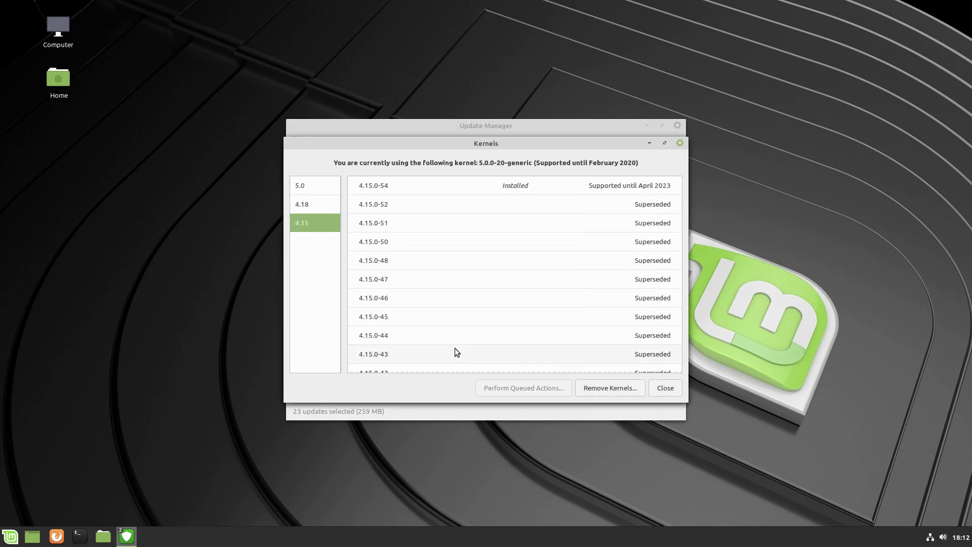
- Mark 4.15.0-54-generic for removal and apply the kernel removal
click(315, 206)
click(629, 392)
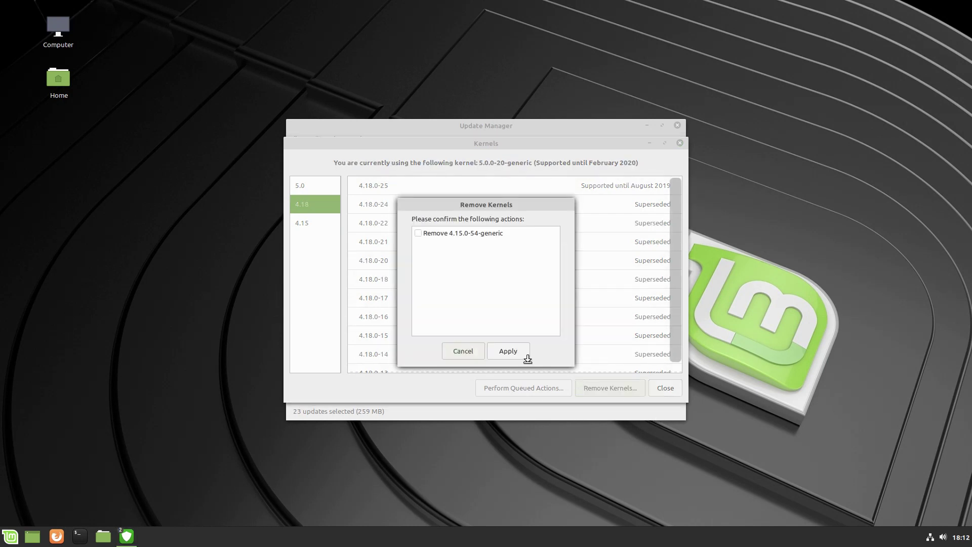
click(491, 235)
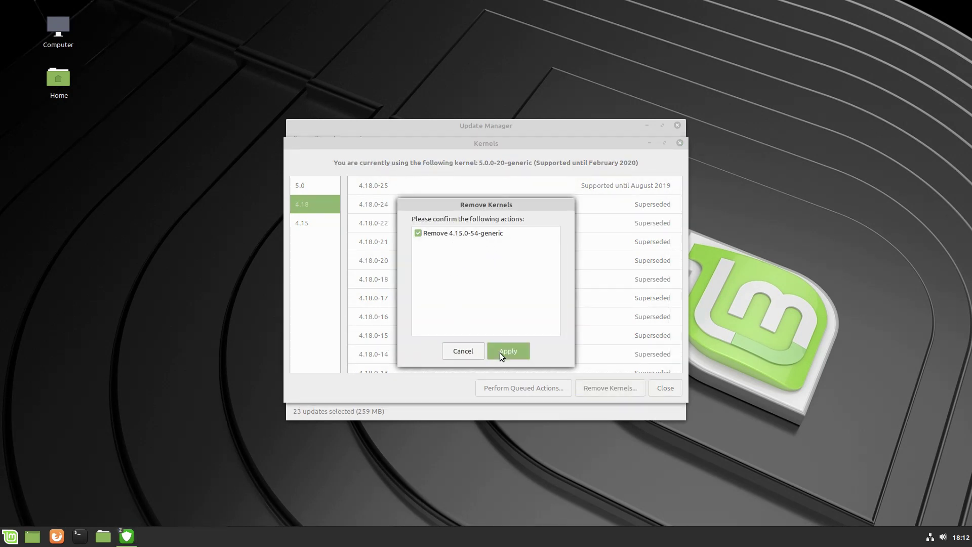
click(499, 351)
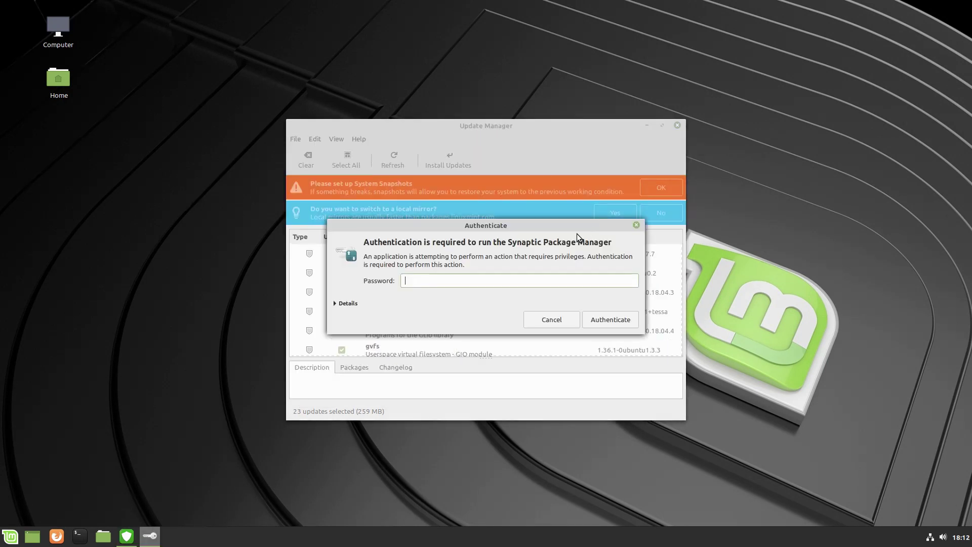
- Authenticate the kernel removal with the account password, correcting a typo
text(••••)
key(BackSpace)
key(BackSpace)
key(BackSpace)
key(BackSpace)
text(•••)
key(Return)
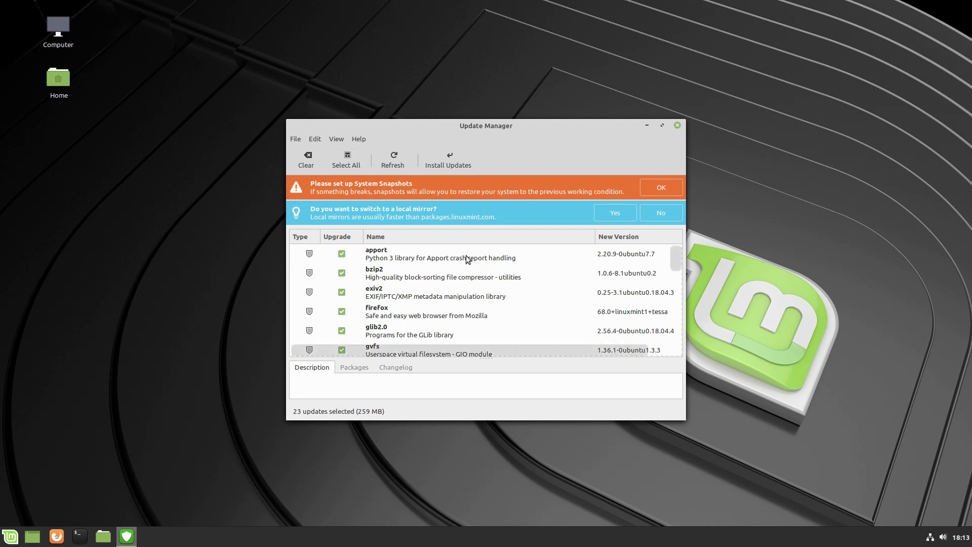
- Show the apport update's description and view its ignore options without ignoring it
click(435, 254)
right_click(423, 258)
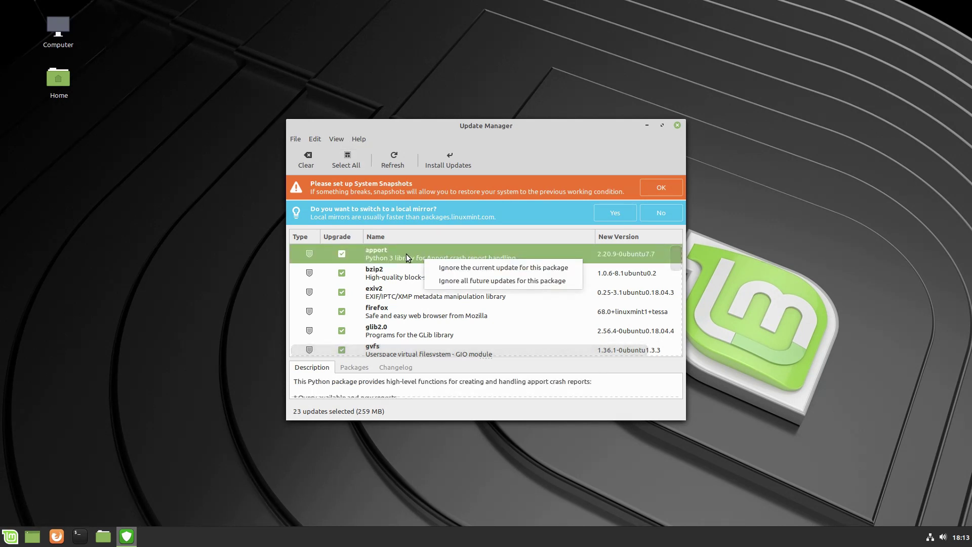
click(524, 132)
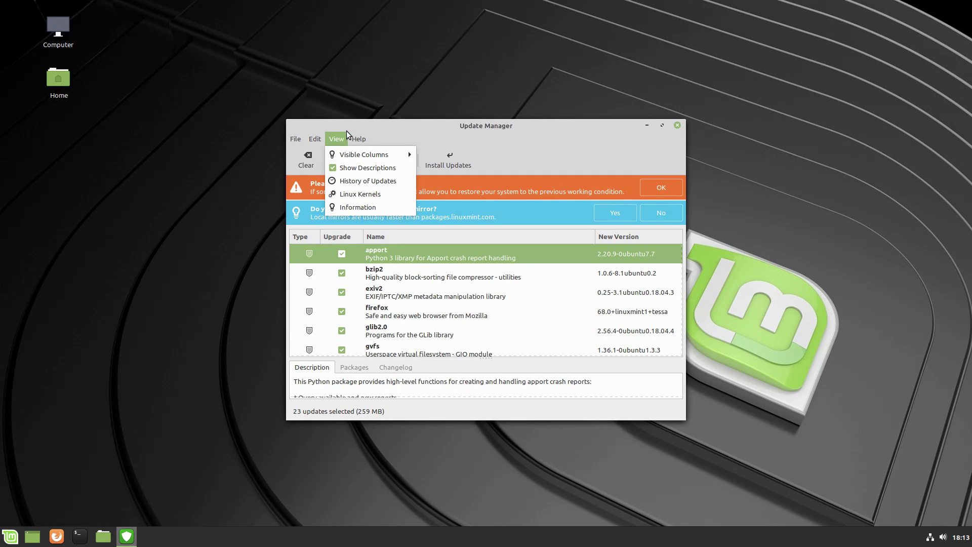
click(352, 194)
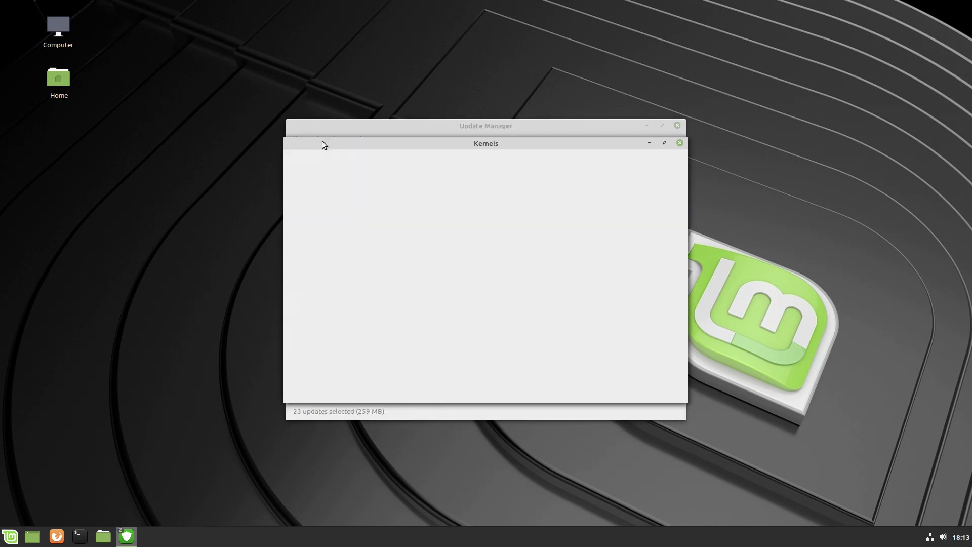
click(654, 389)
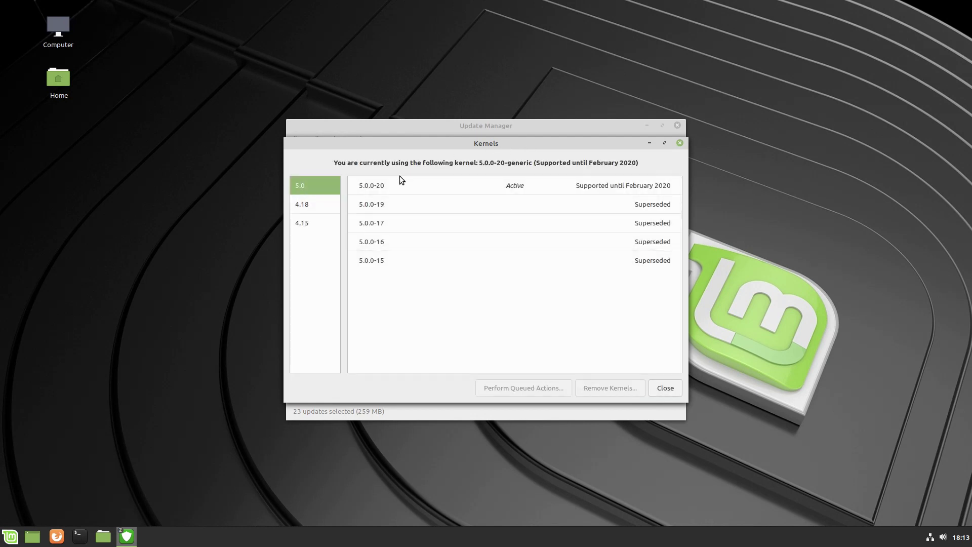
click(375, 186)
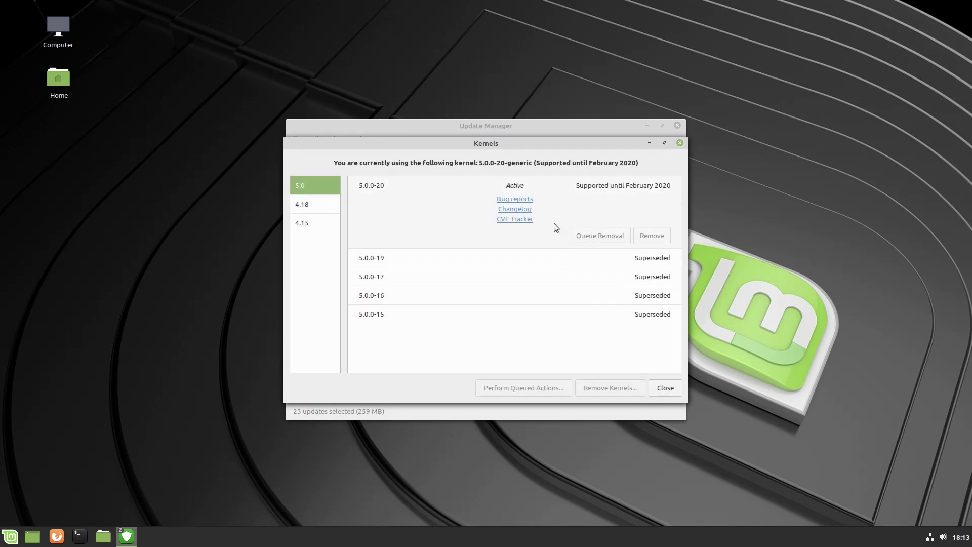
click(679, 144)
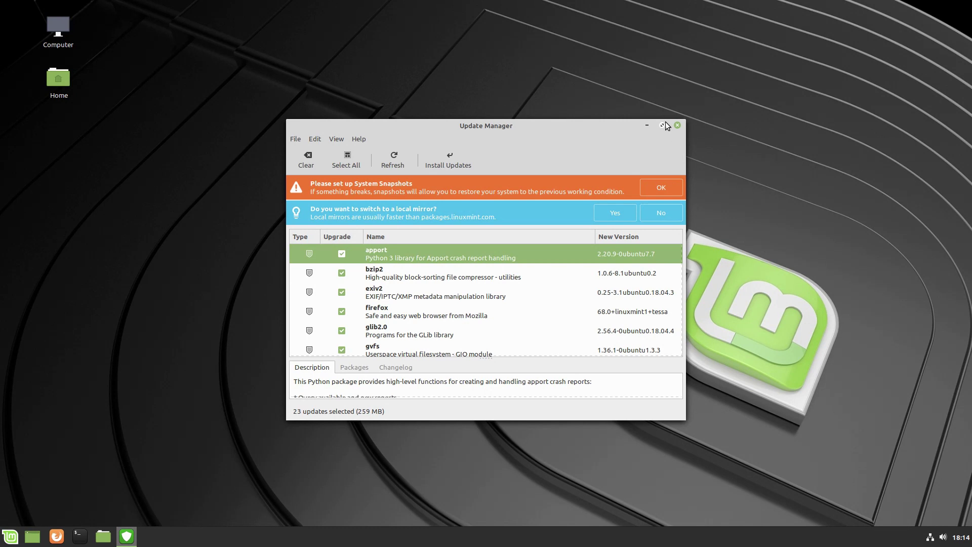
- Check the Ignore options for bzip2 and libreoffice-l10n, ignore neither, and open the Mint menu
click(390, 277)
right_click(393, 275)
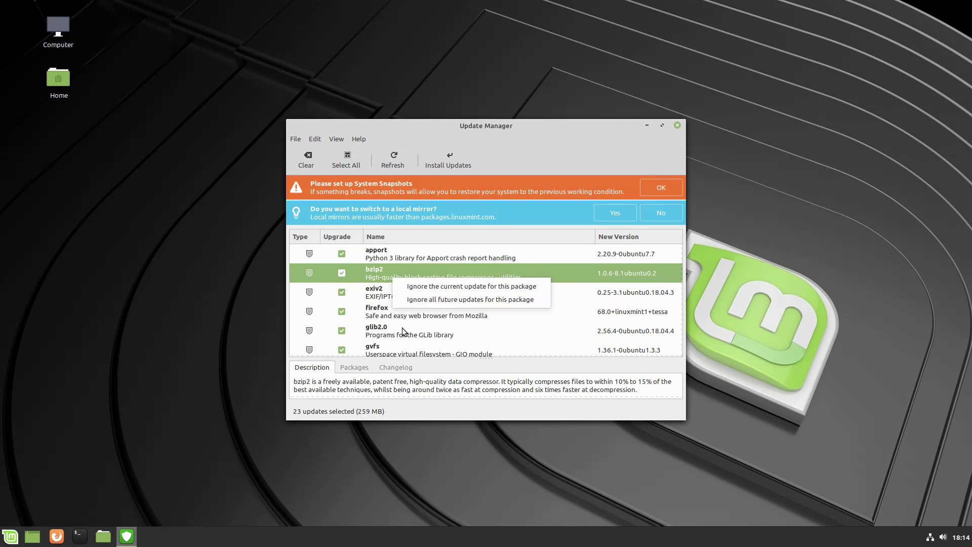
scroll(392, 316, down, 3)
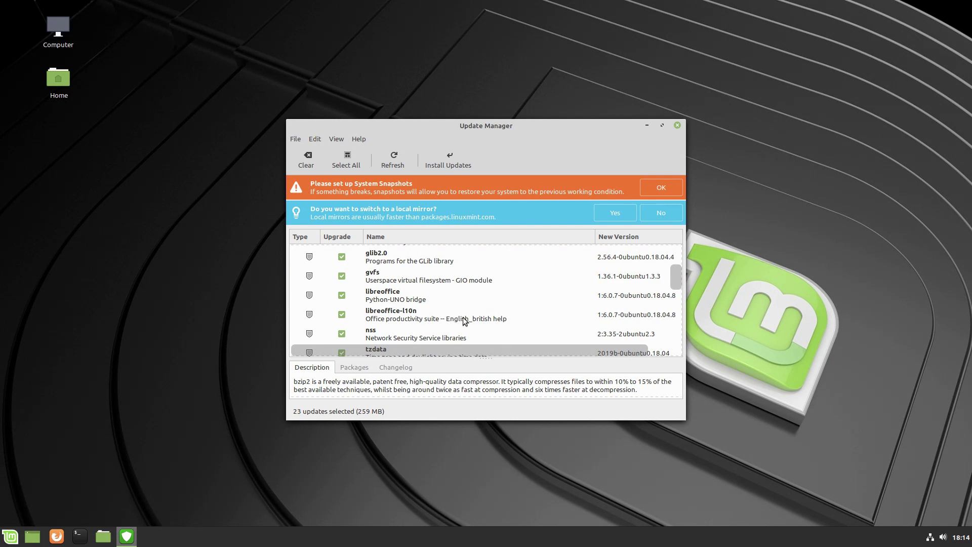
right_click(431, 313)
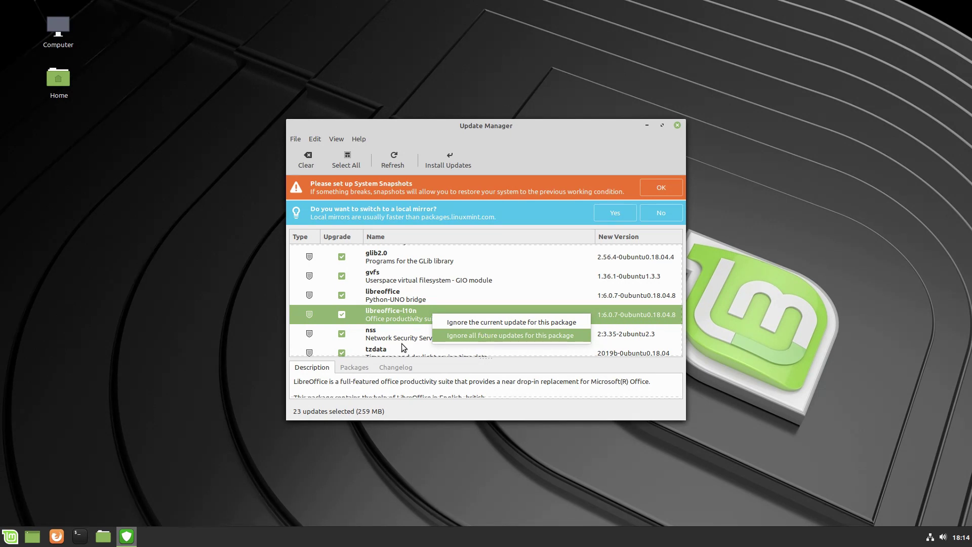
key(Escape)
click(3, 544)
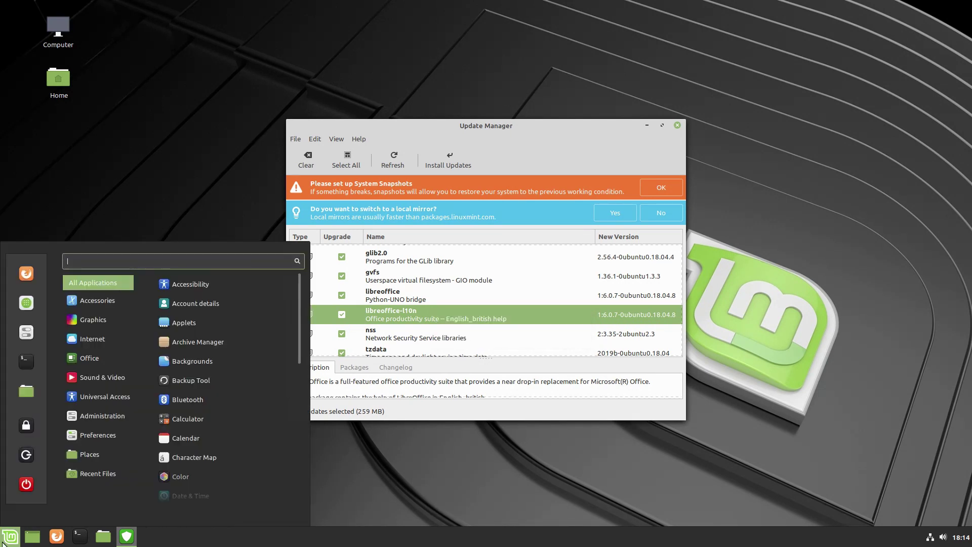
- Search the menu for 'wr' and launch LibreOffice Writer
text(wr)
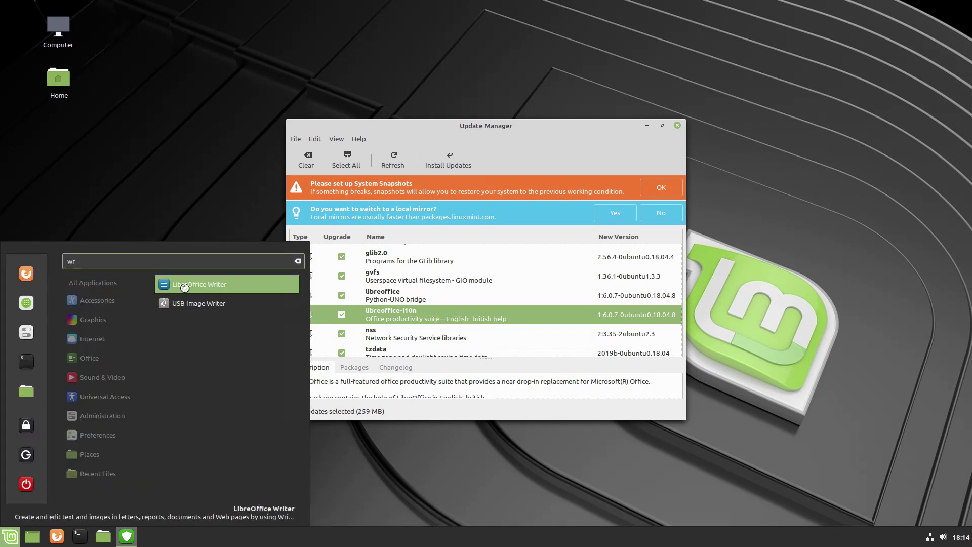
click(183, 285)
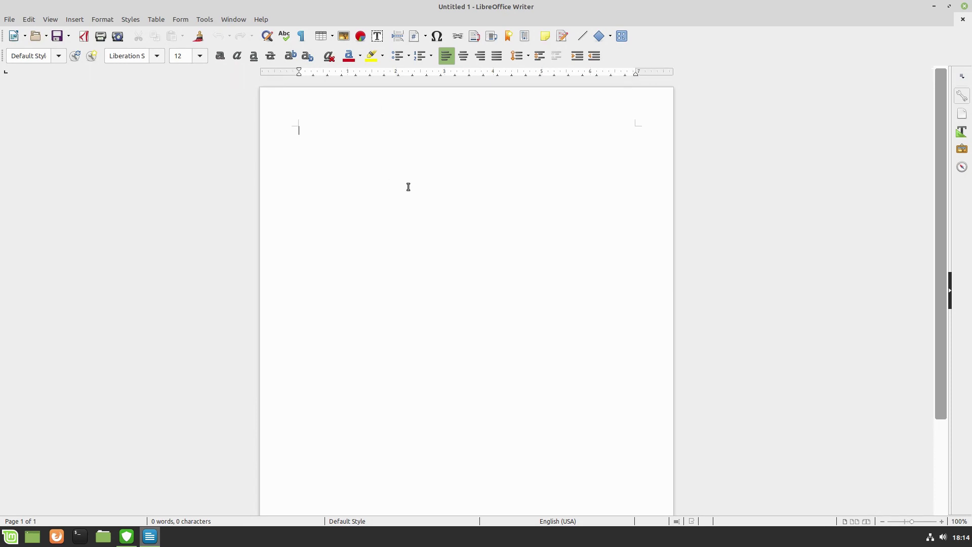
- Type the misspelled word 'Speeling' and replace it with the suggestion 'Spelling'
text(peeling)
right_click(318, 131)
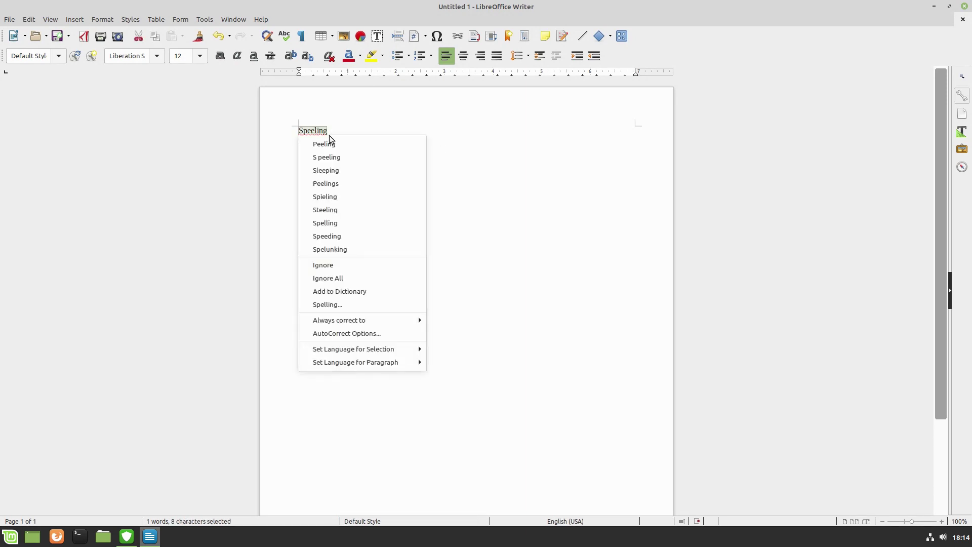
click(344, 223)
- Look over the context menu for 'Spelling' and browse the Writer menu bar
right_click(311, 131)
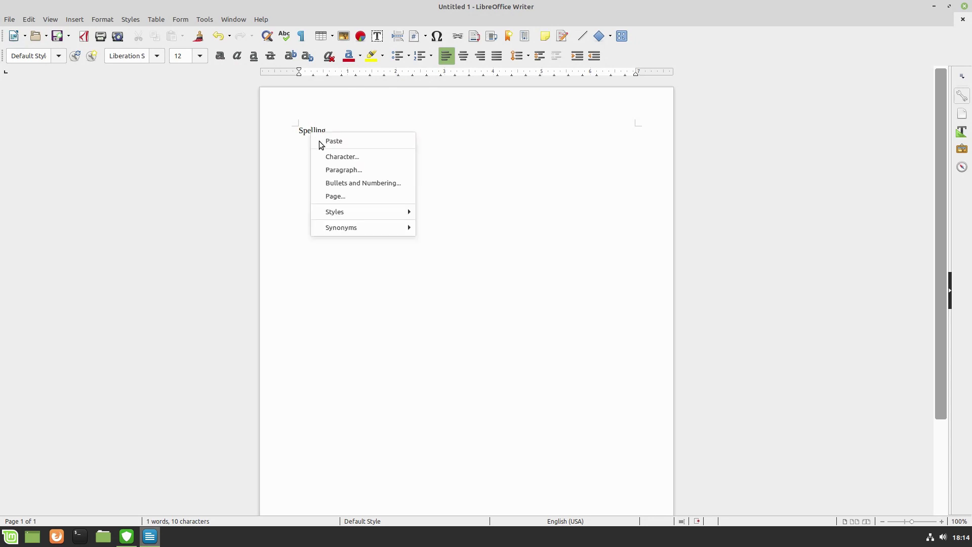
key(Escape)
click(157, 21)
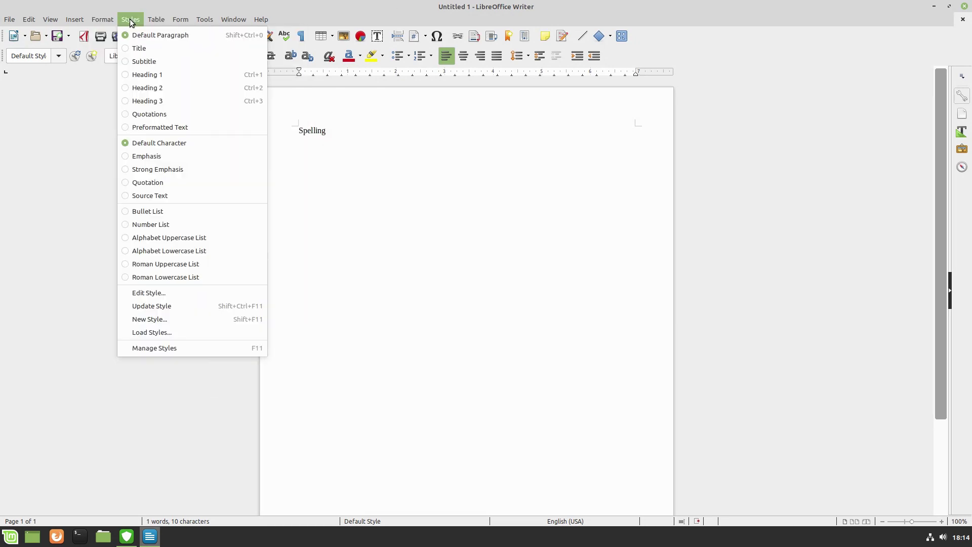
mouse_move(261, 19)
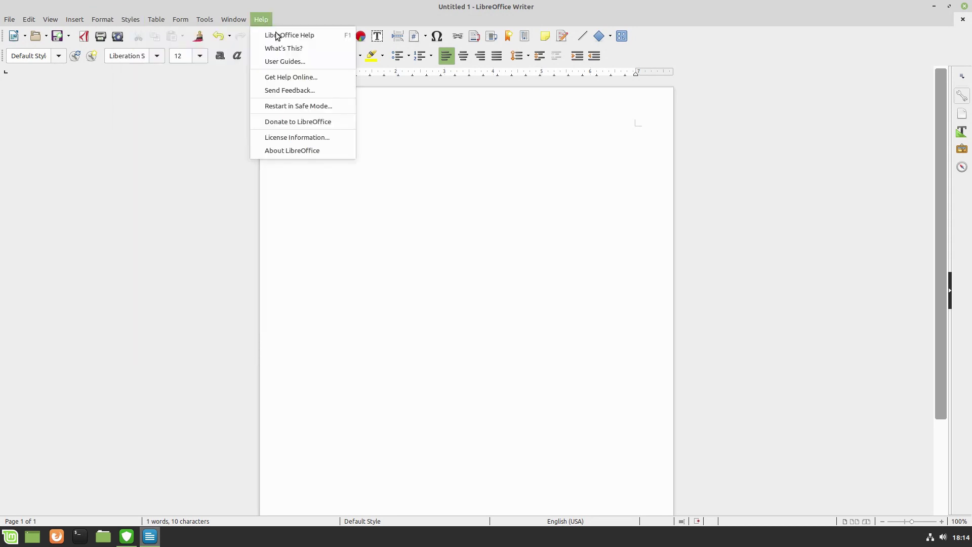
click(299, 150)
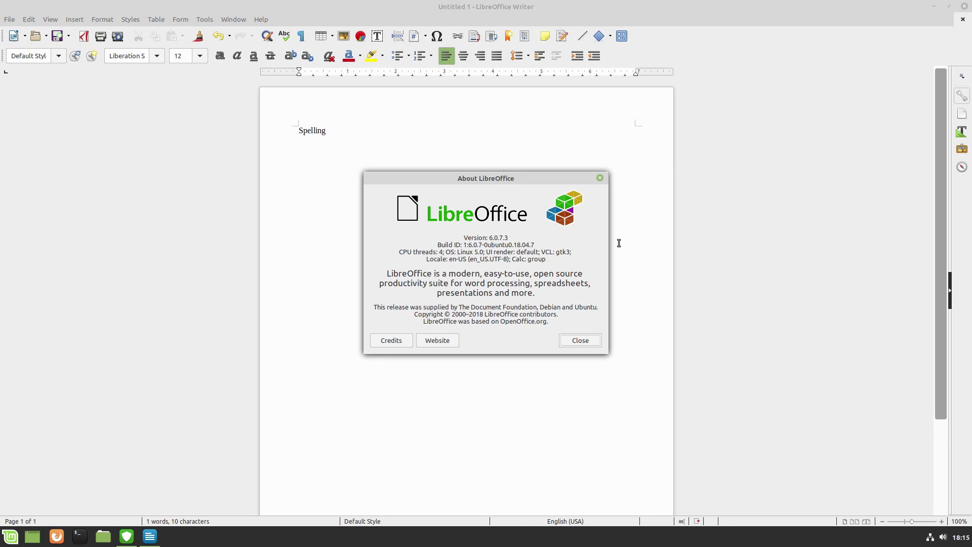
click(600, 178)
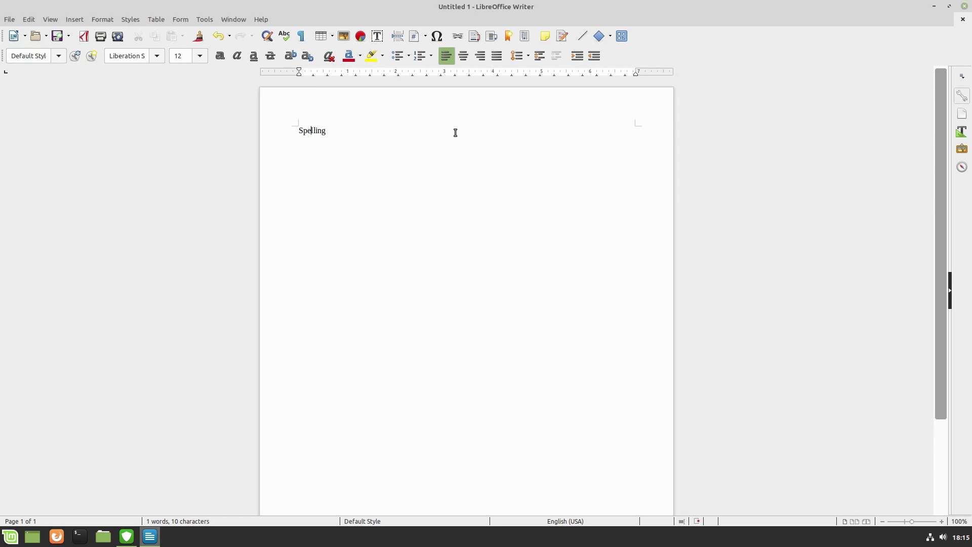
- Browse Writer's Format and View menus and toolbar layouts without changing anything
click(94, 20)
click(50, 19)
mouse_move(95, 67)
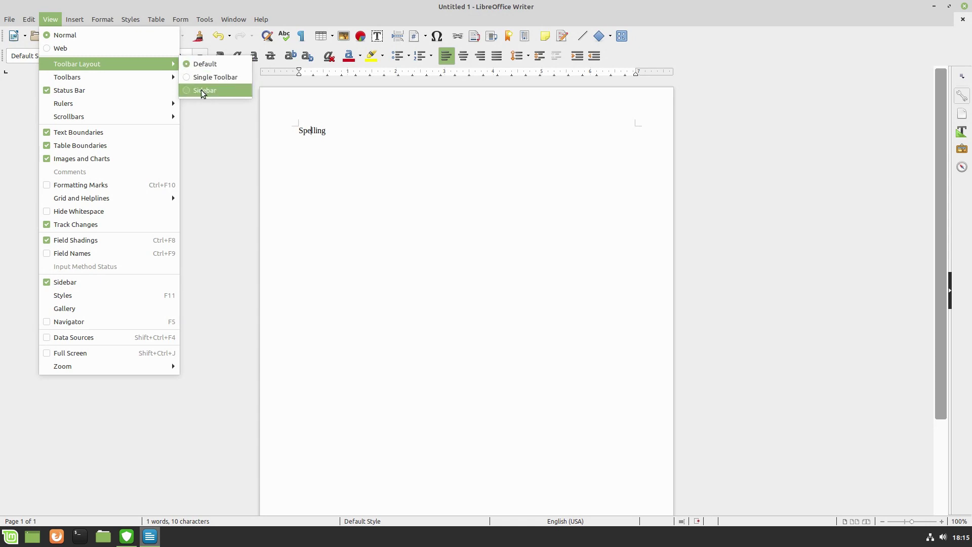
click(833, 56)
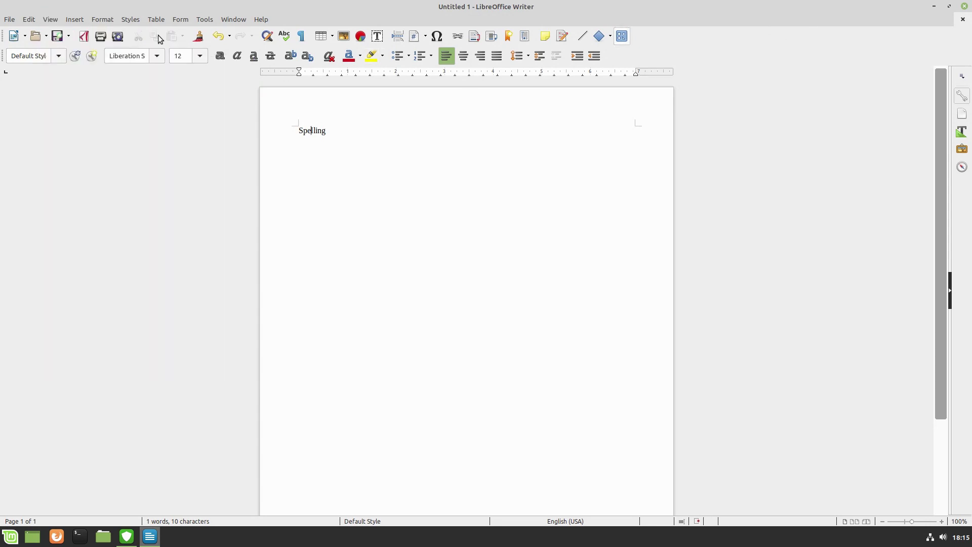
- Close Writer without saving, close Update Manager, and search the Mint menu for 'sys'
click(964, 6)
click(480, 292)
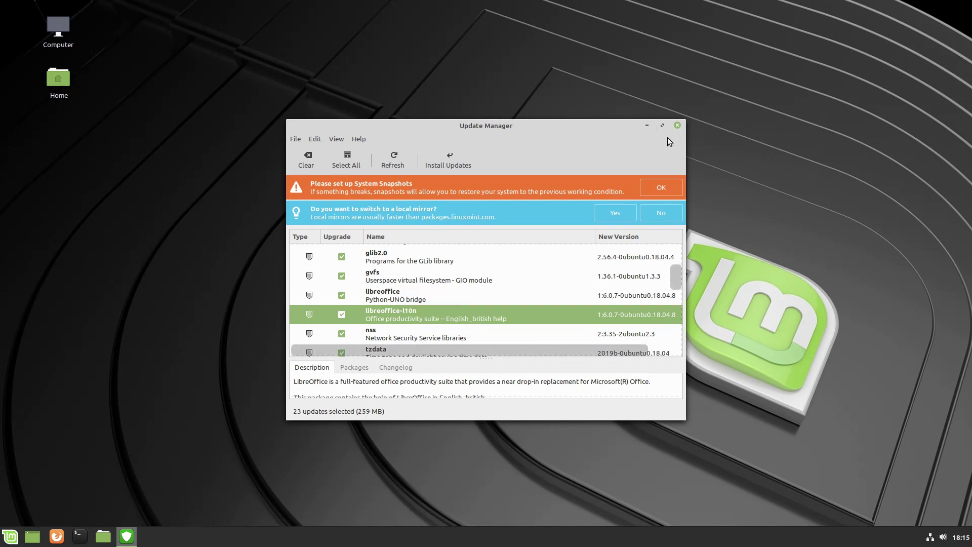
click(677, 125)
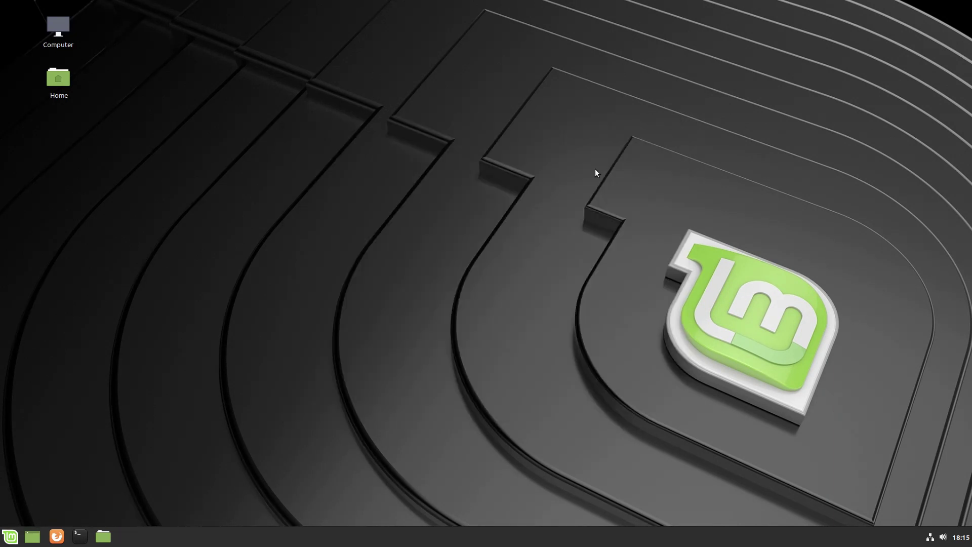
click(18, 537)
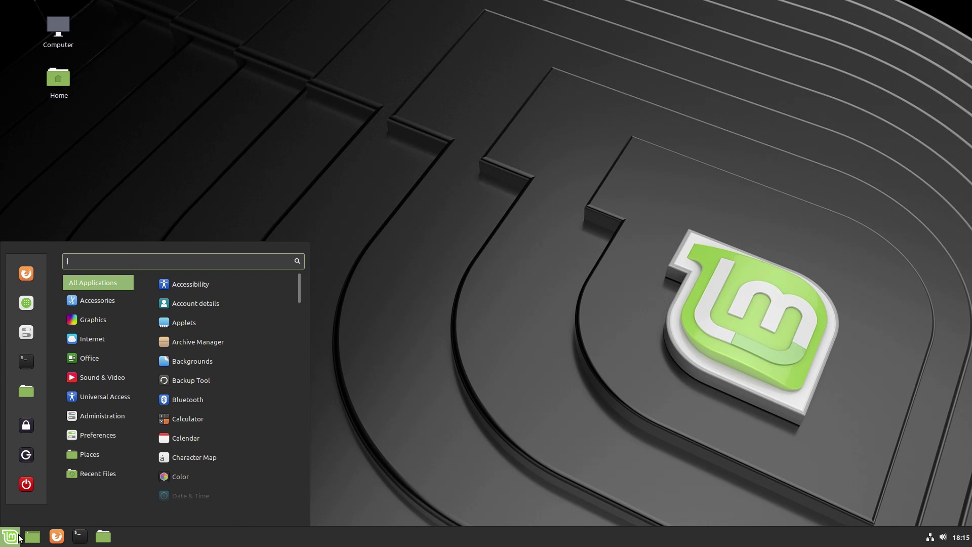
text(sys)
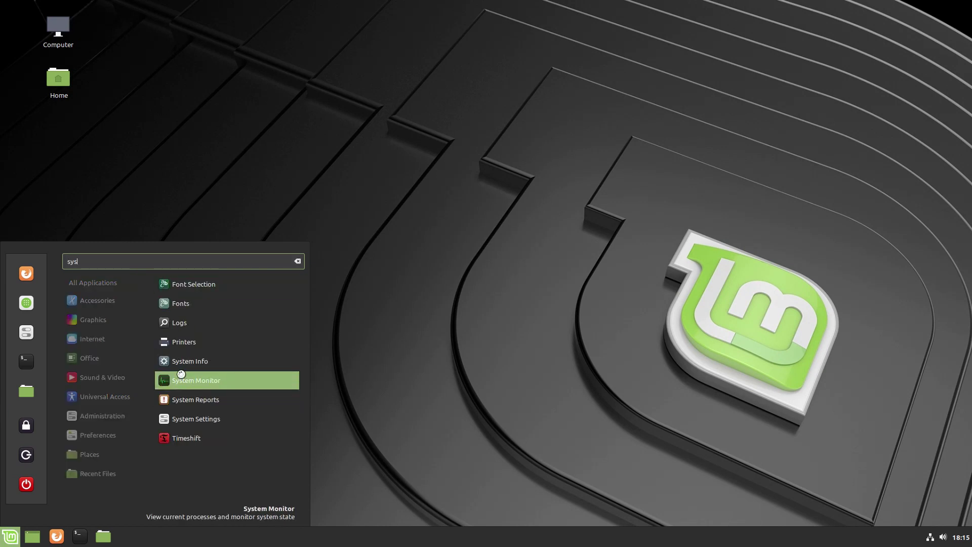
- Launch System Monitor, centre its window, review the Resources graphs, then close it
click(180, 377)
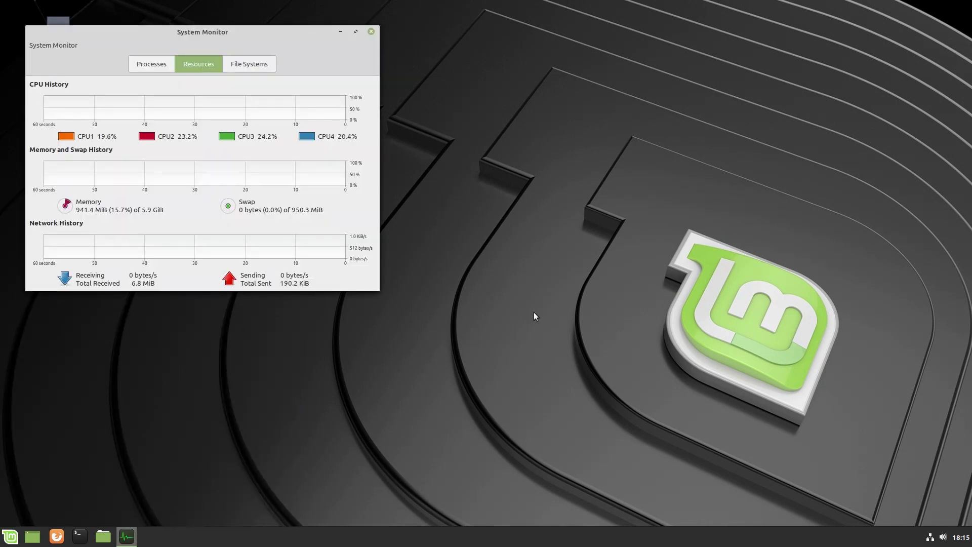
drag(211, 34, 517, 109)
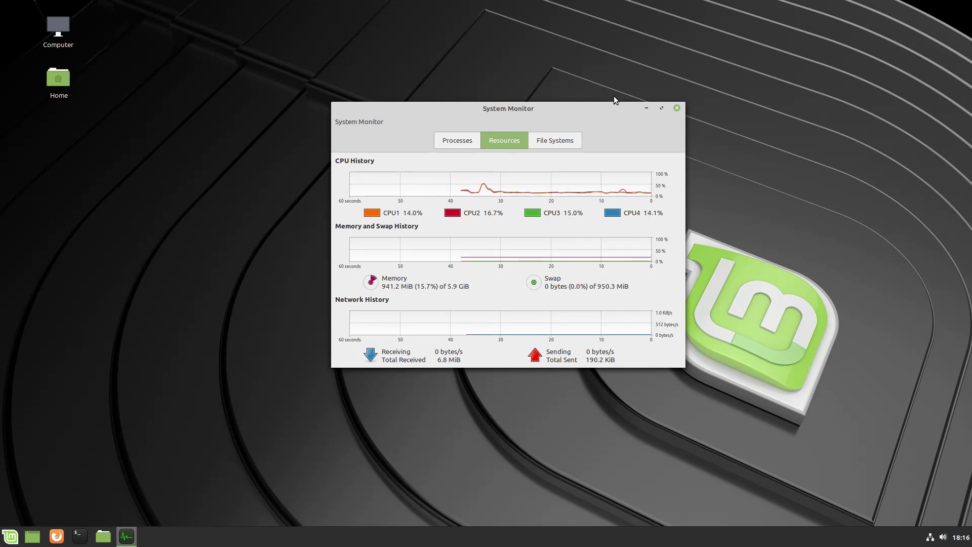
click(676, 108)
- Launch Software Manager from the Mint menu's favourites sidebar
click(9, 544)
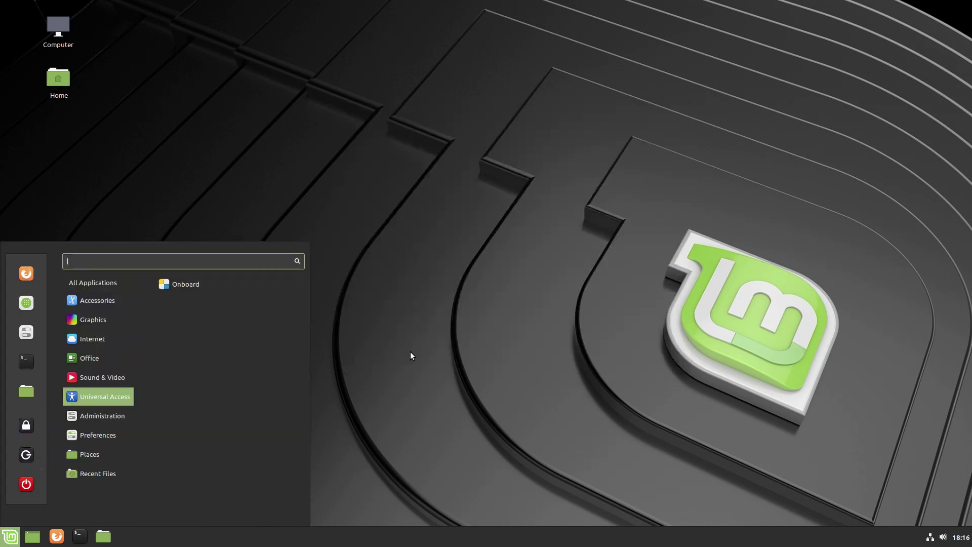
click(441, 353)
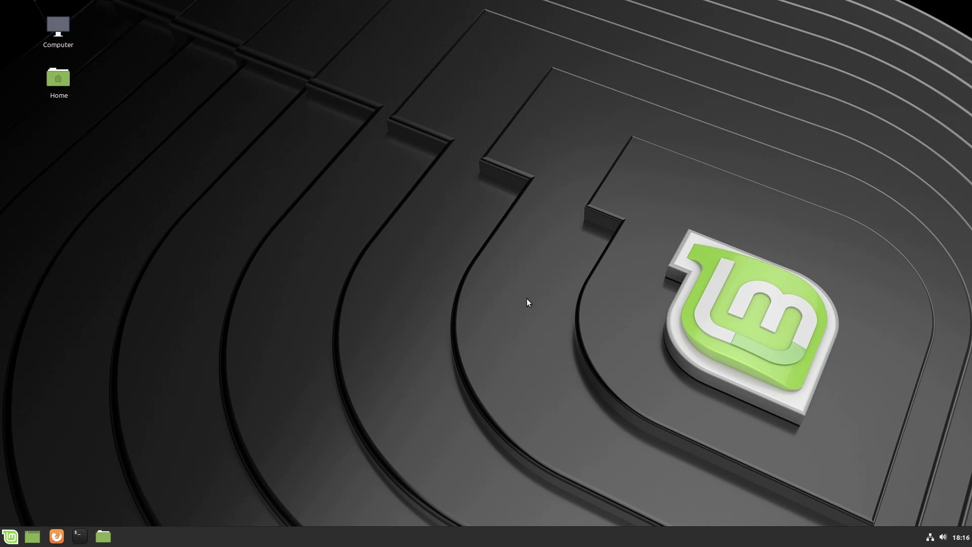
click(10, 536)
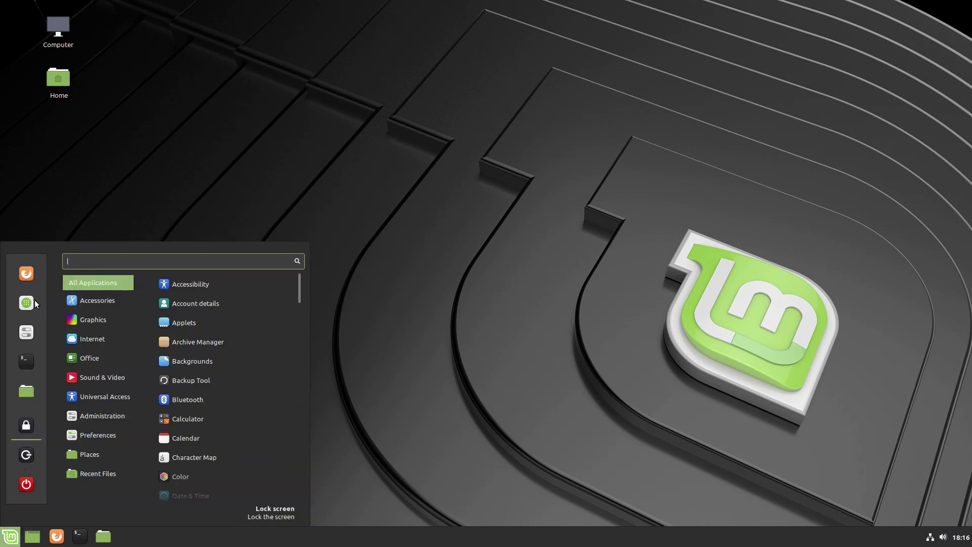
click(26, 306)
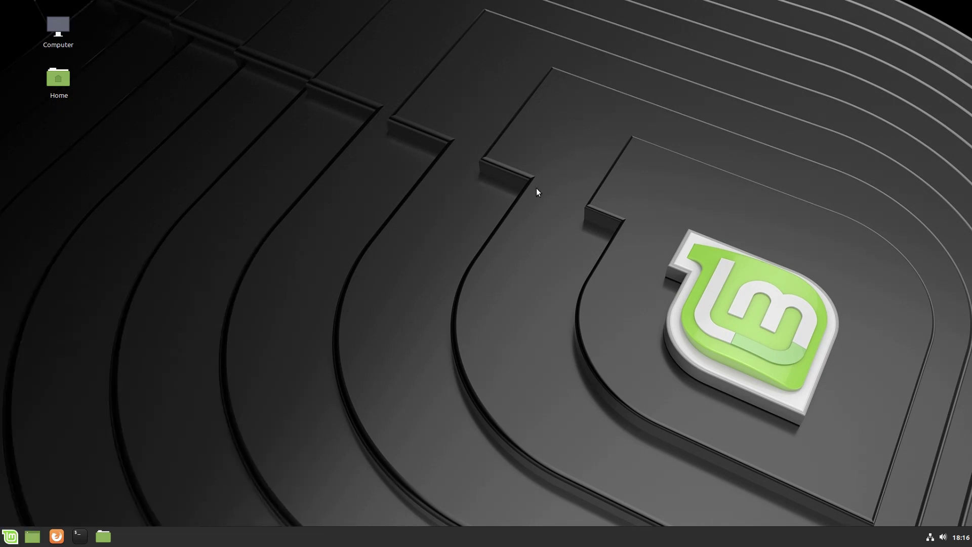
- Launch GIMP from the Graphics menu and drag the Software Manager window aside
click(11, 538)
mouse_move(91, 326)
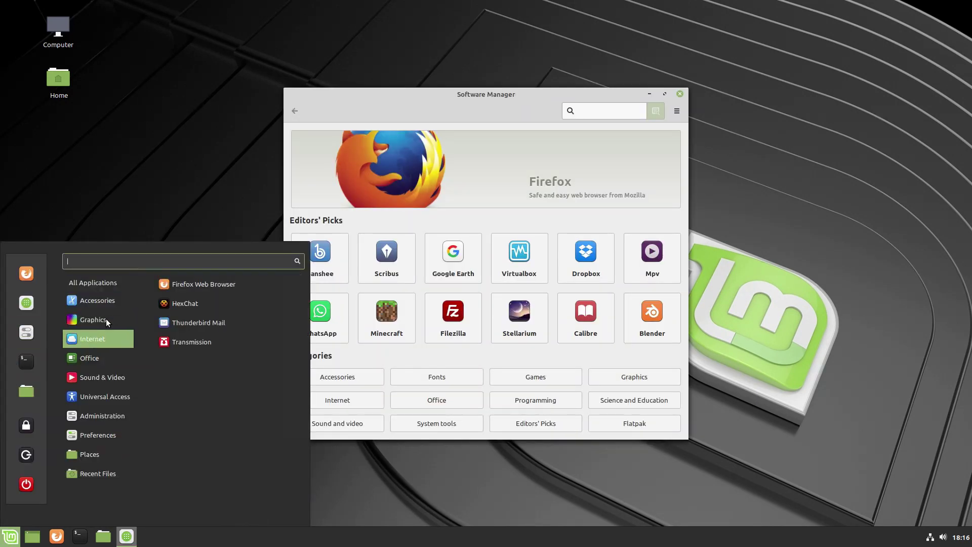
click(187, 285)
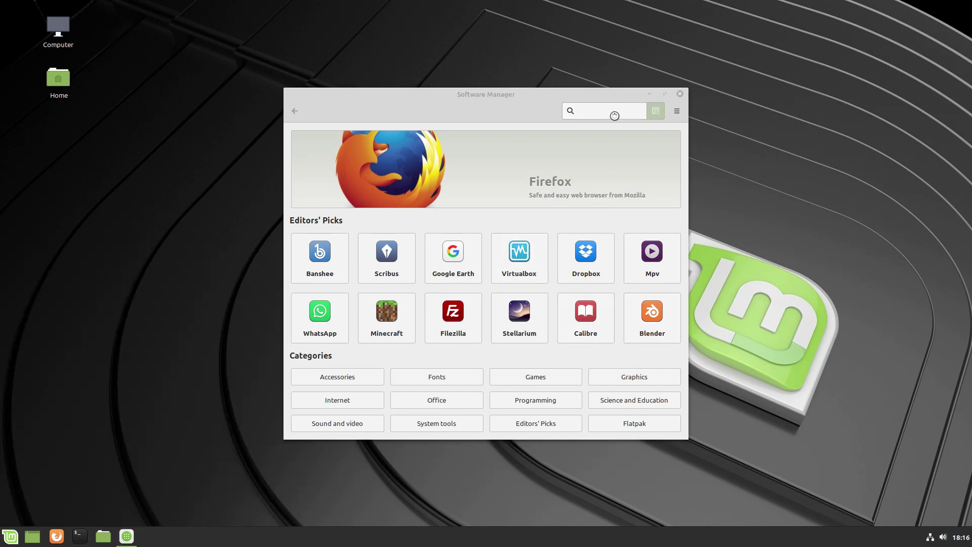
drag(512, 104, 663, 151)
drag(824, 207, 601, 143)
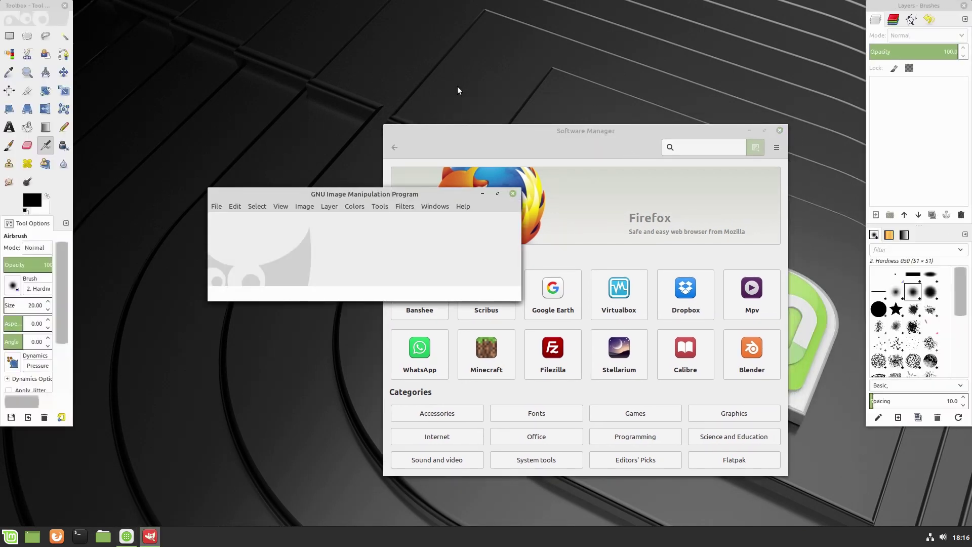
- Switch GIMP to Single-Window Mode, enlarge and maximise it, then close GIMP
click(442, 205)
click(452, 302)
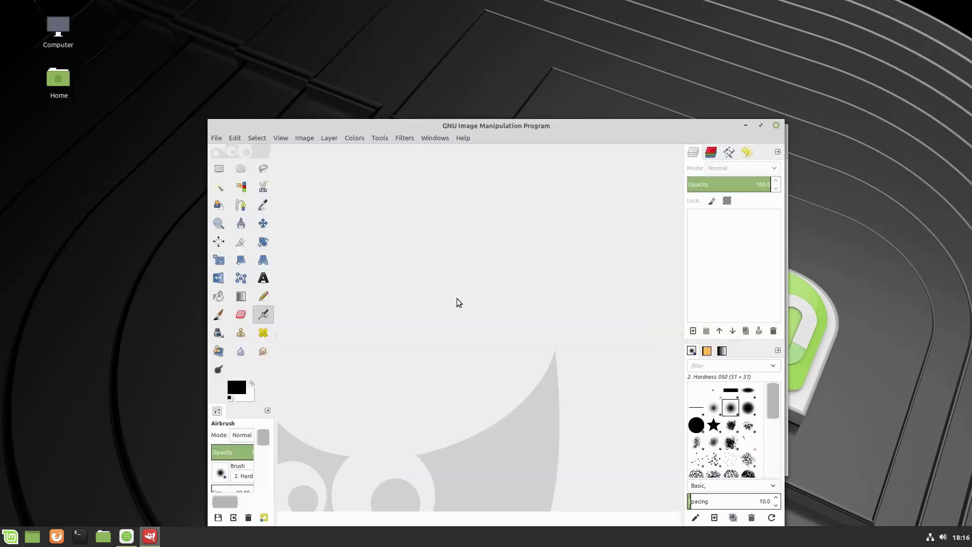
drag(597, 131, 656, 51)
click(756, 49)
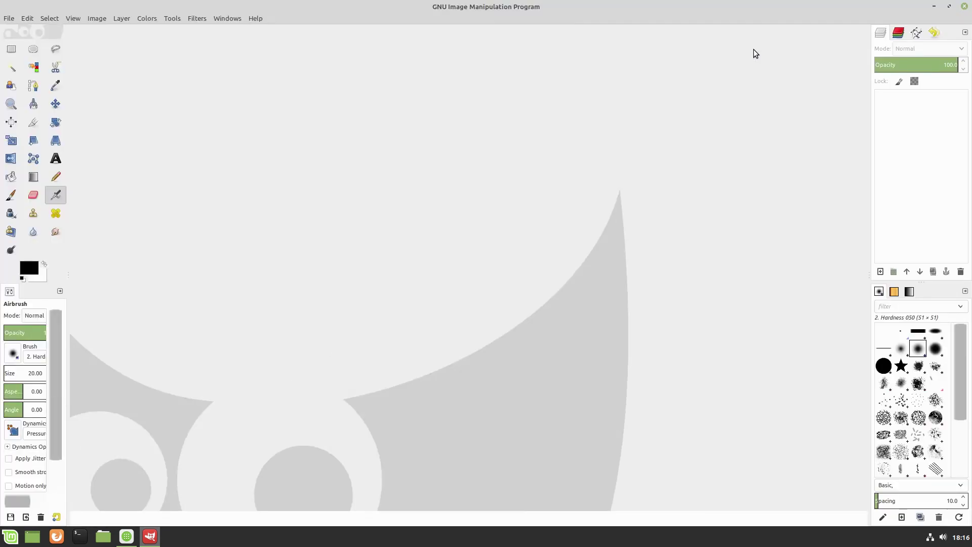
click(964, 8)
click(701, 149)
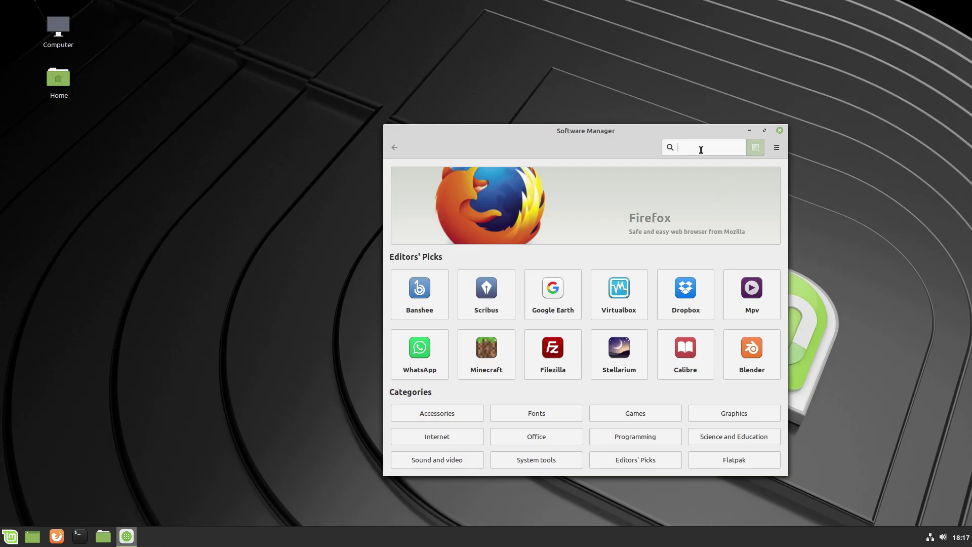
- Search Software Manager for 'gimp', then return to the home page
text(gimp)
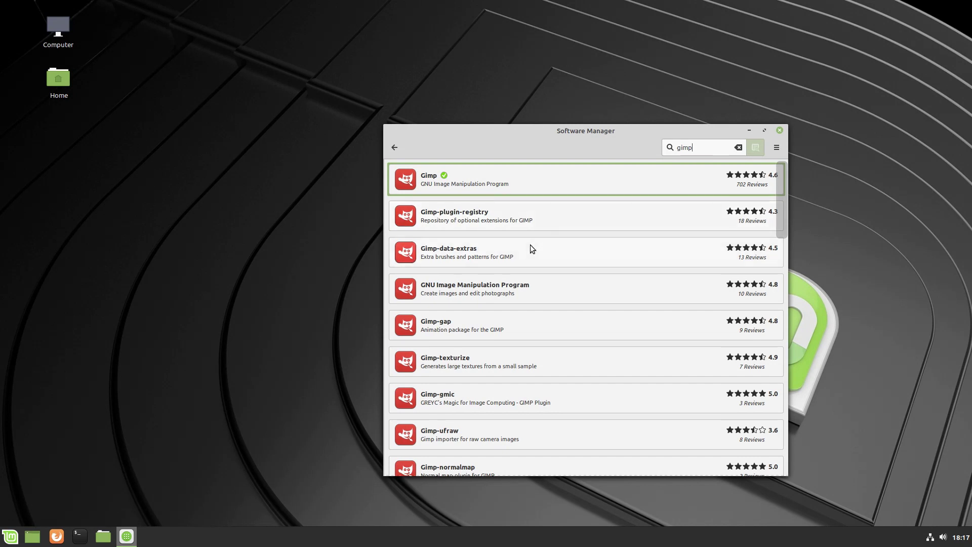
drag(784, 220, 784, 139)
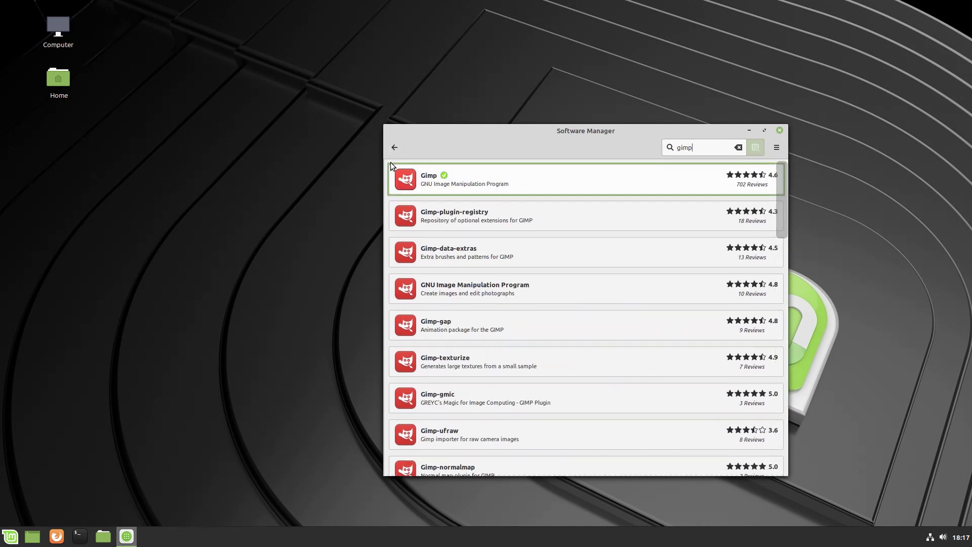
click(394, 148)
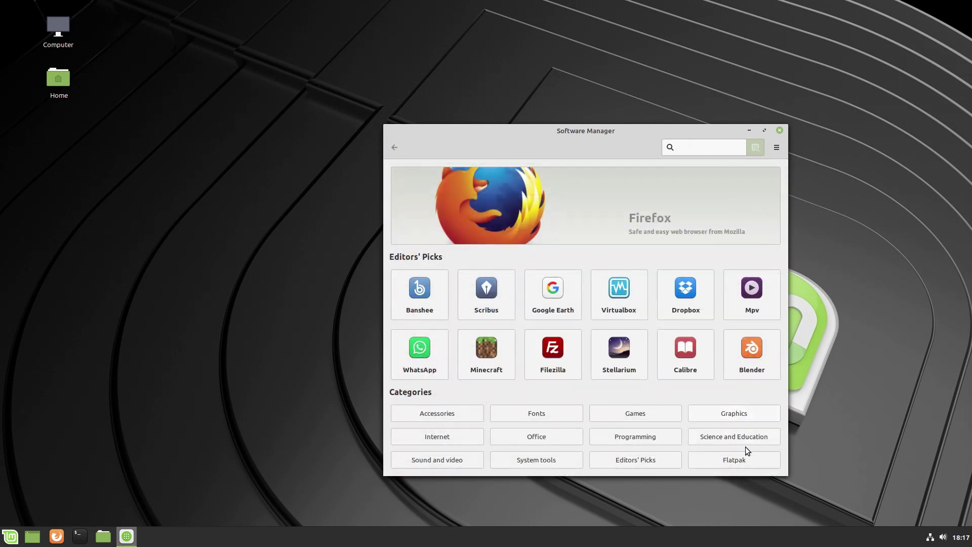
- Install the GNU Image Manipulation Program Flatpak, accepting the 805.2 MB of required runtimes
click(742, 466)
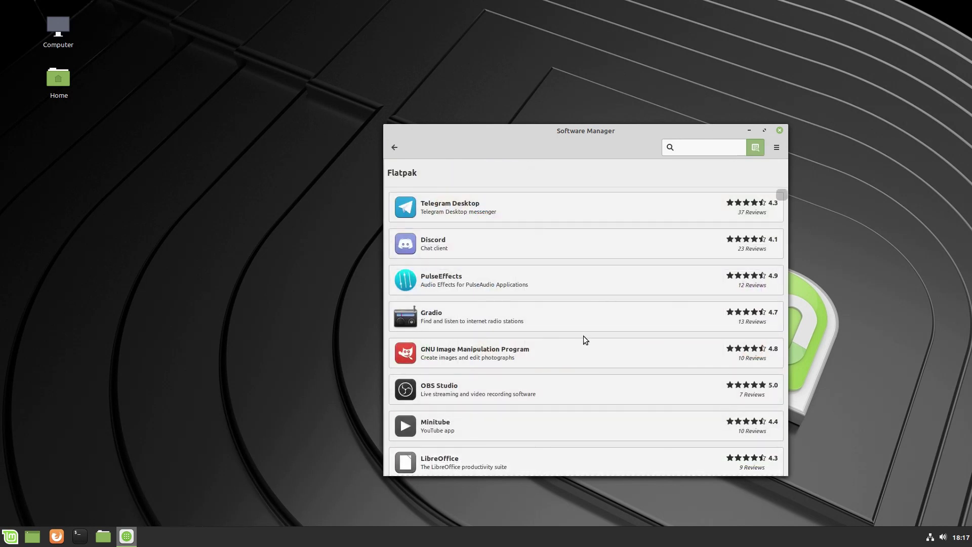
click(472, 354)
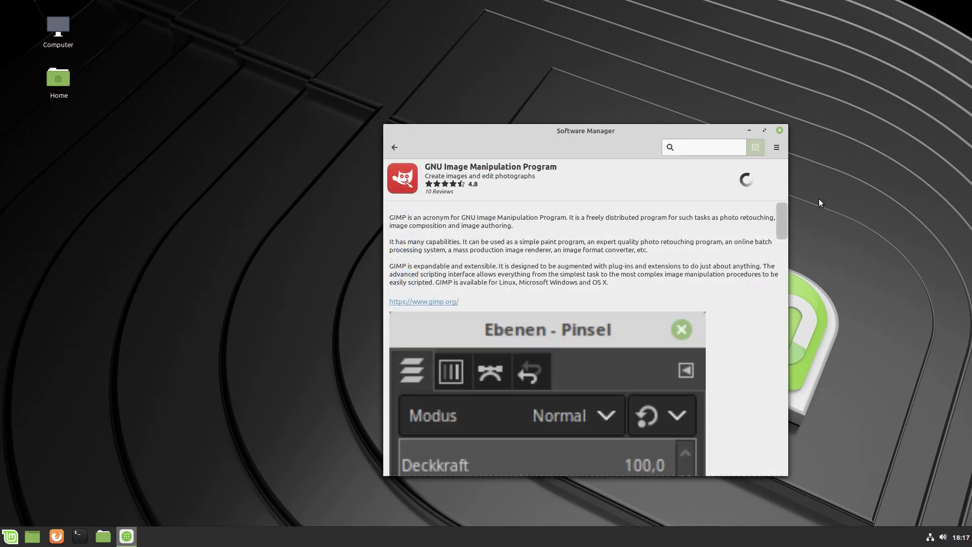
drag(781, 225, 795, 144)
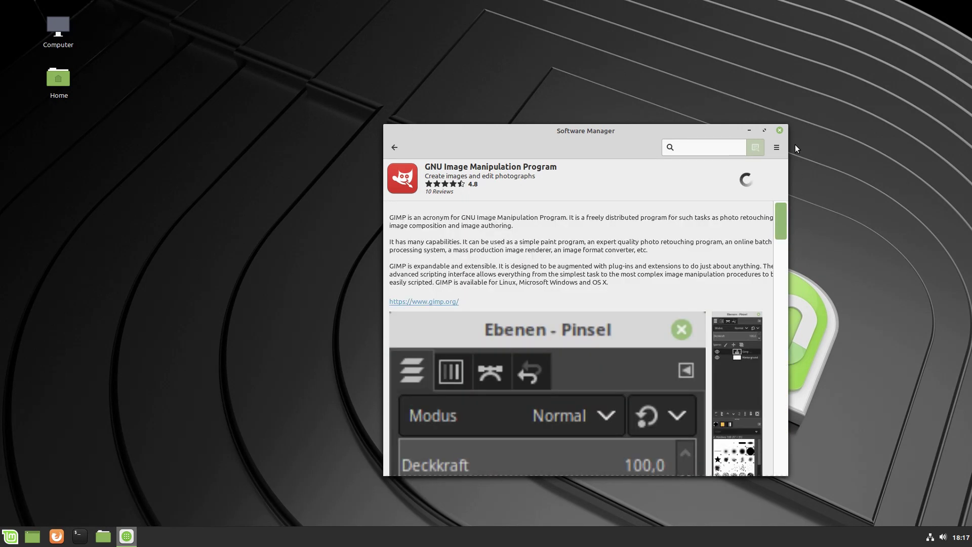
click(738, 177)
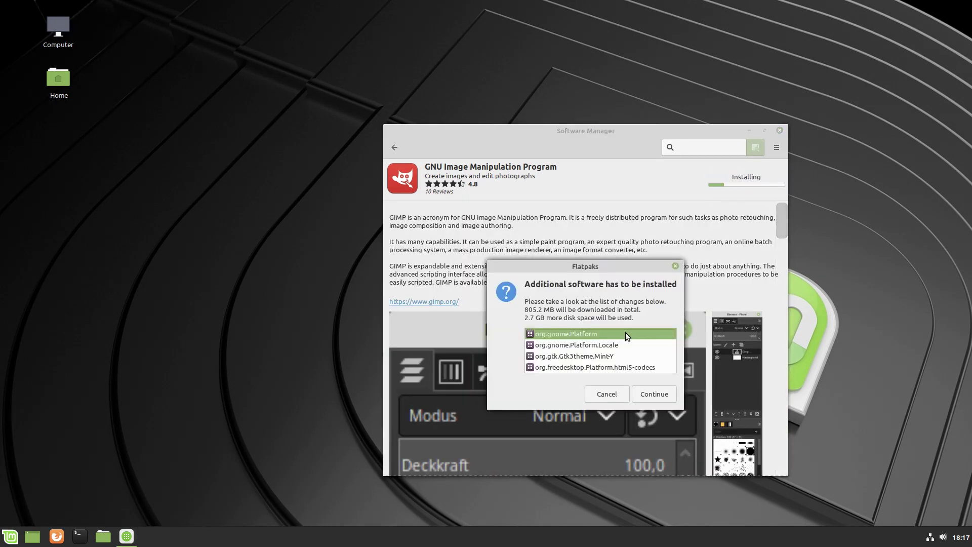
click(646, 396)
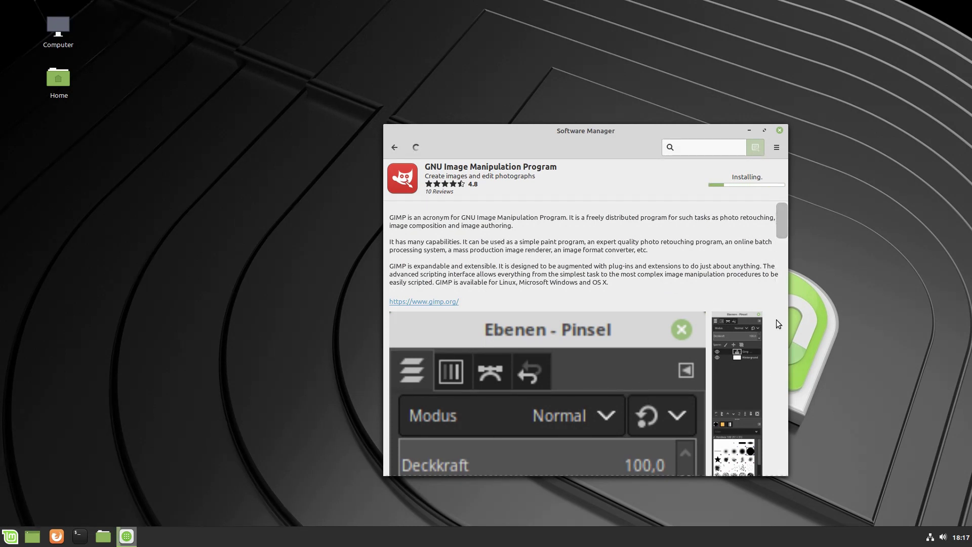
- Open System Settings on the Themes page and show its extra scrollbar settings
click(10, 538)
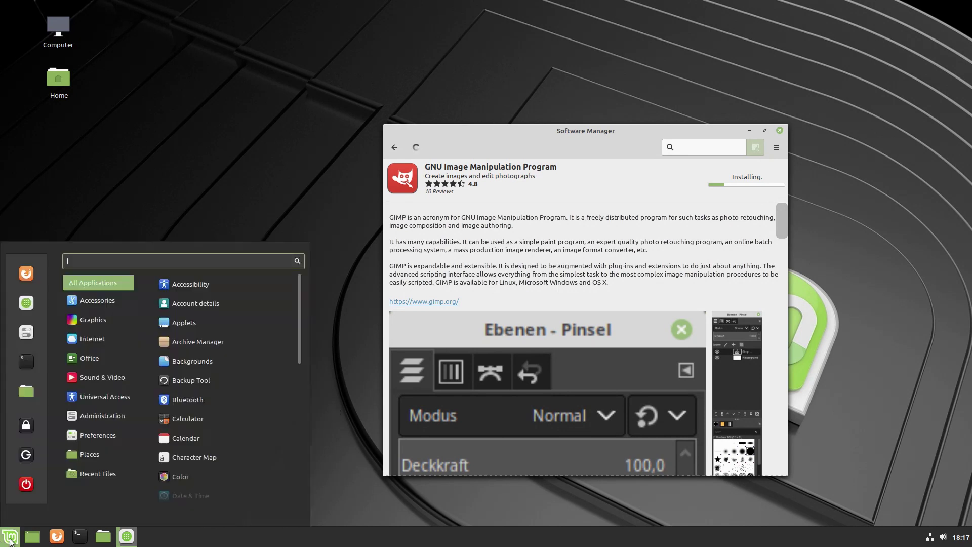
click(25, 336)
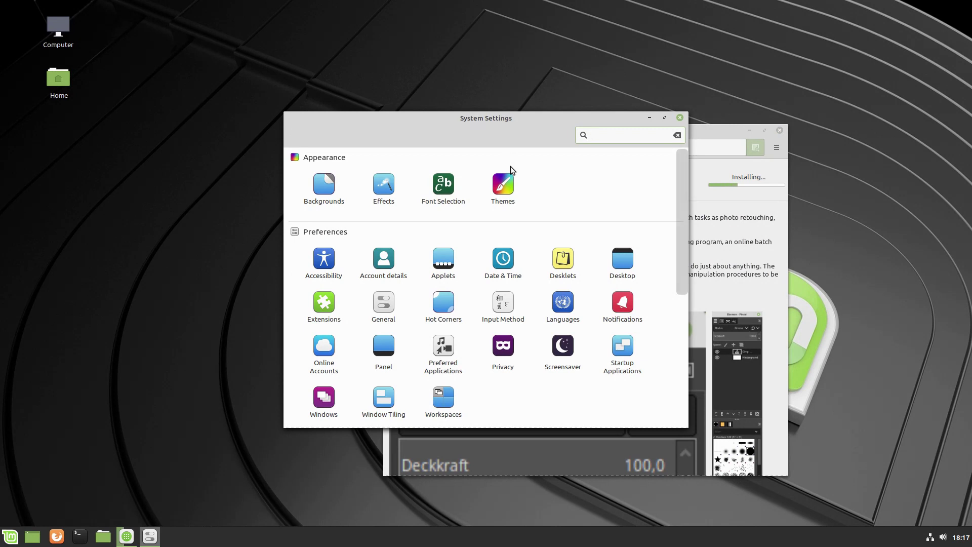
click(506, 179)
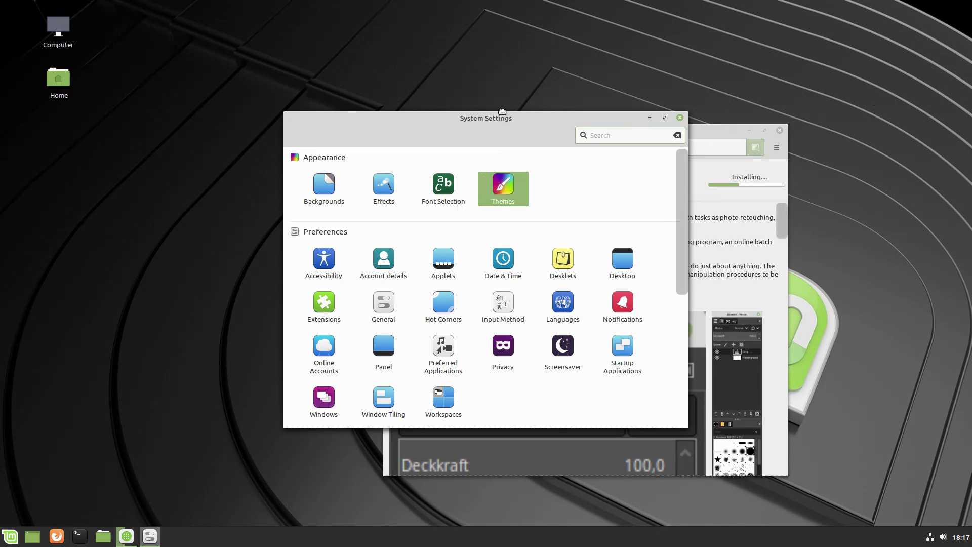
drag(502, 112, 483, 85)
double_click(493, 165)
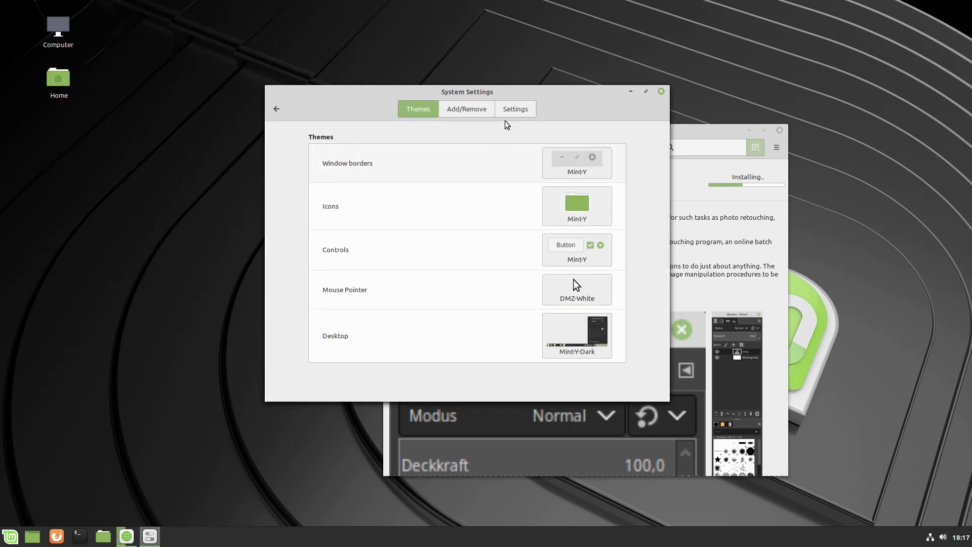
click(525, 109)
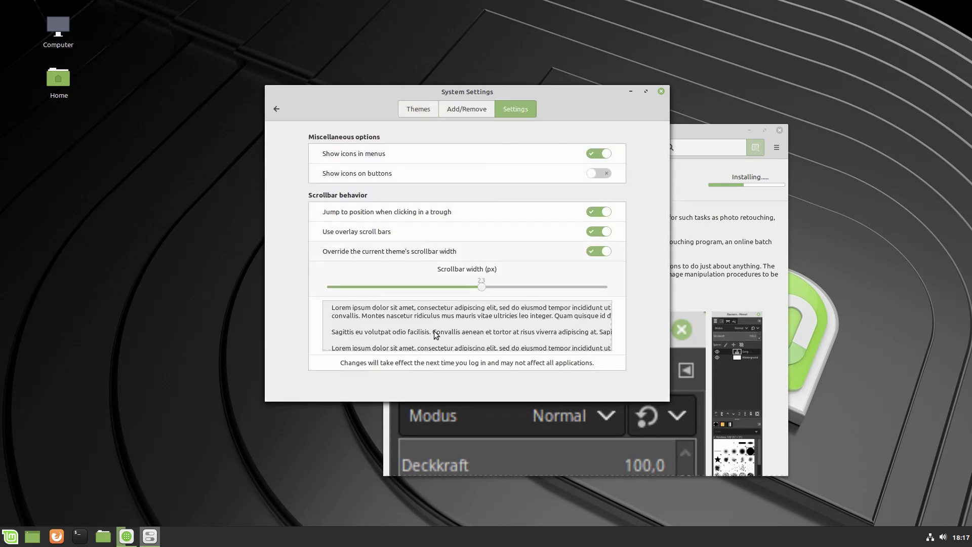
- Try several Scrollbar width values, then turn off 'Override the current theme's scrollbar width'
drag(481, 287, 384, 287)
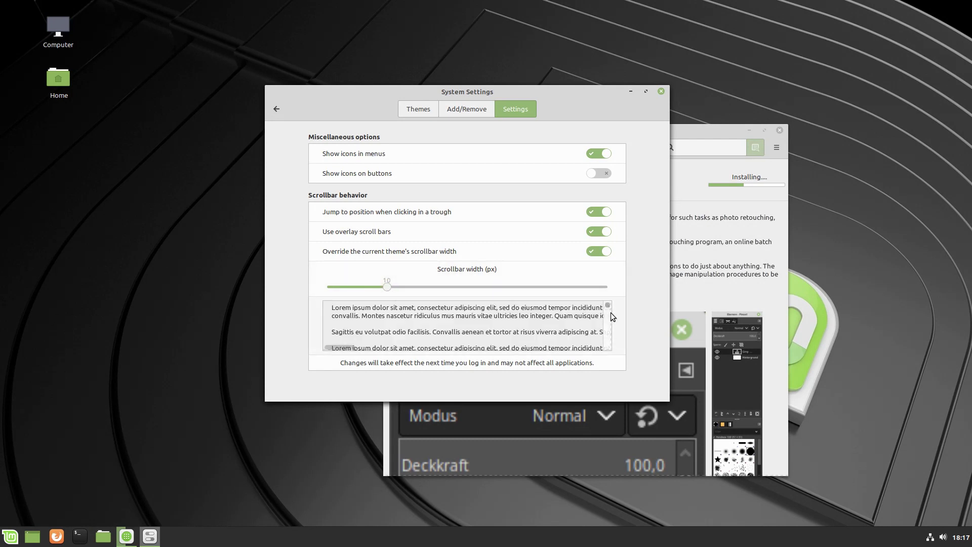
drag(392, 287, 405, 288)
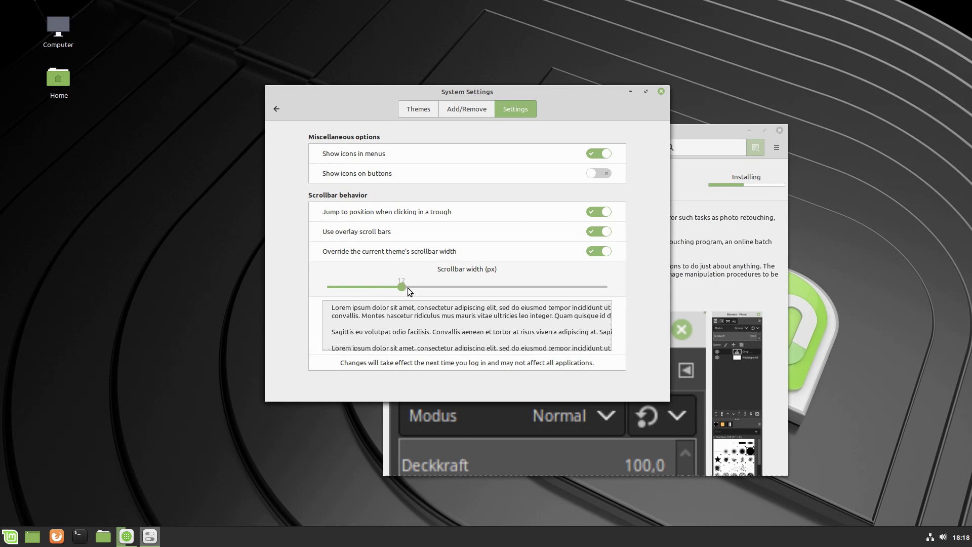
drag(475, 271, 663, 289)
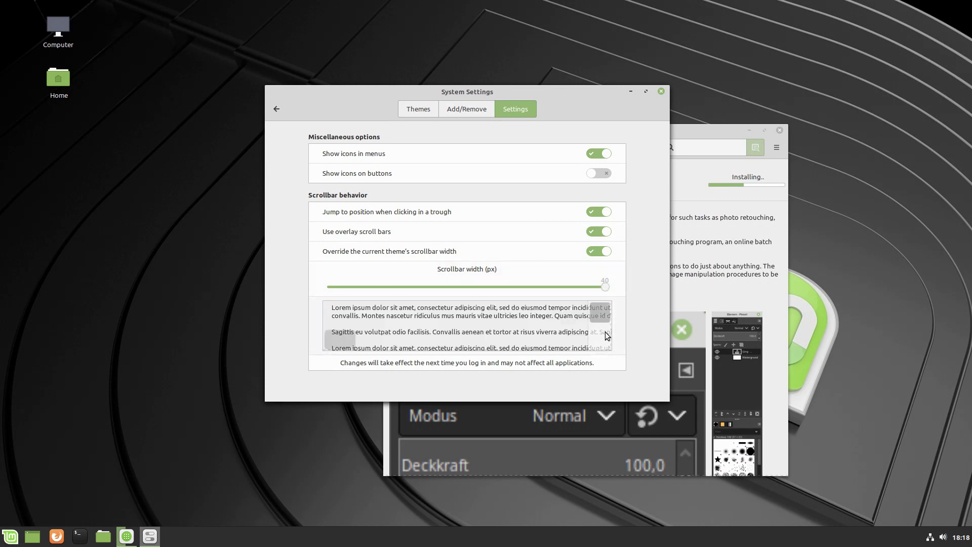
drag(603, 317, 308, 296)
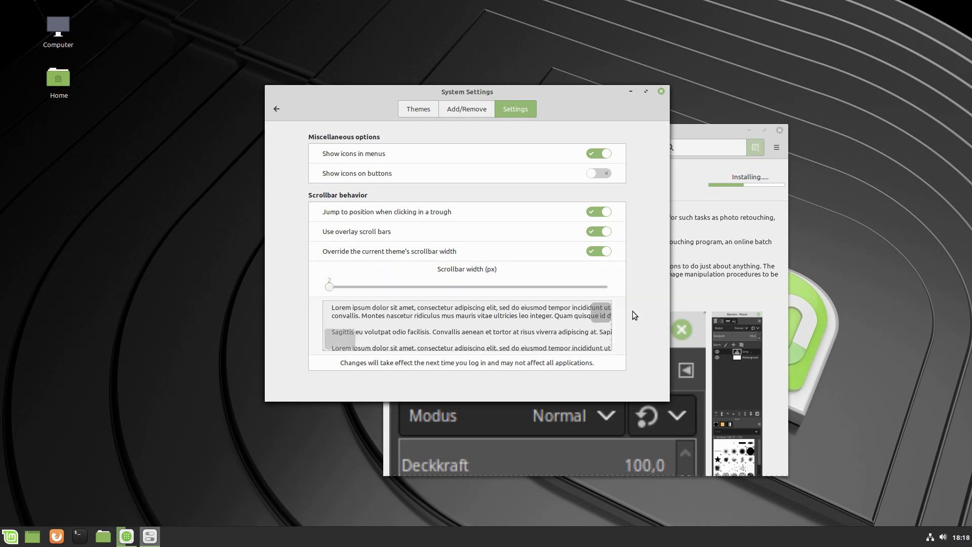
scroll(557, 336, down, 2)
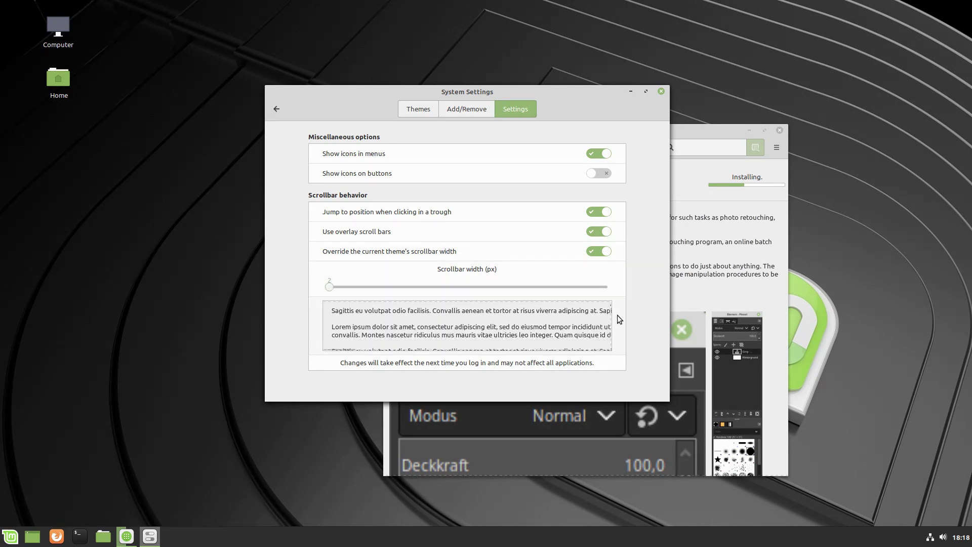
scroll(609, 324, down, 3)
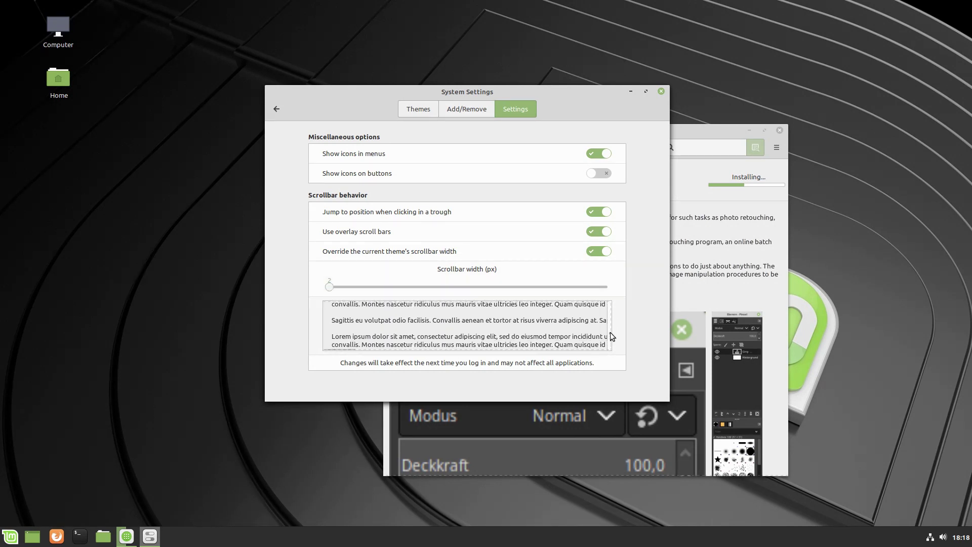
drag(327, 291, 395, 291)
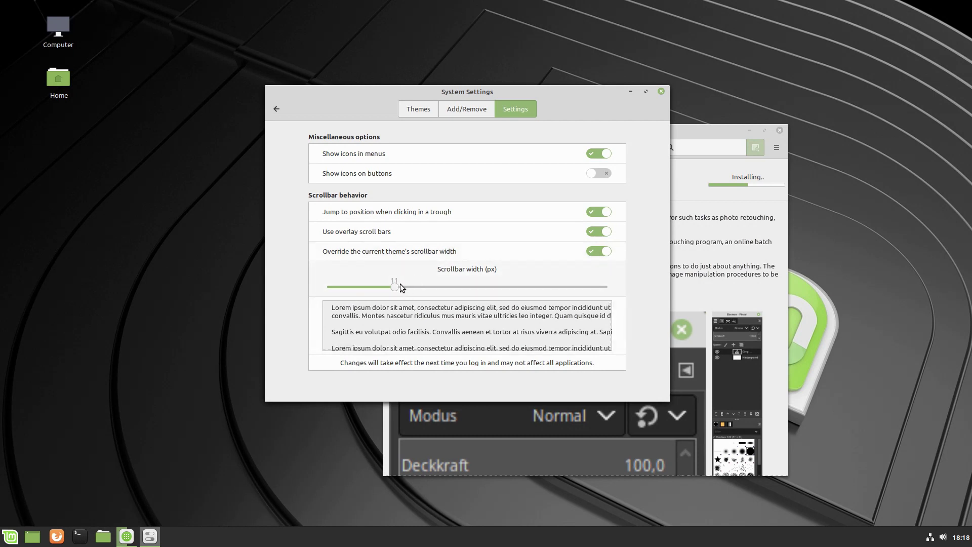
click(600, 254)
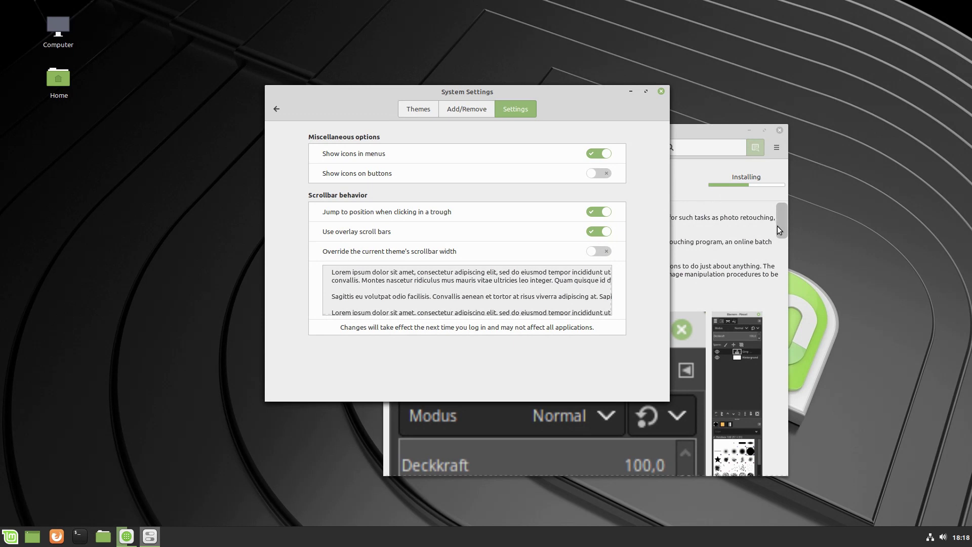
mouse_move(784, 226)
mouse_down()
mouse_move(776, 313)
mouse_move(783, 215)
mouse_up()
click(587, 100)
- Close System Settings, open the Home folder in Nemo, and go into Documents
click(657, 93)
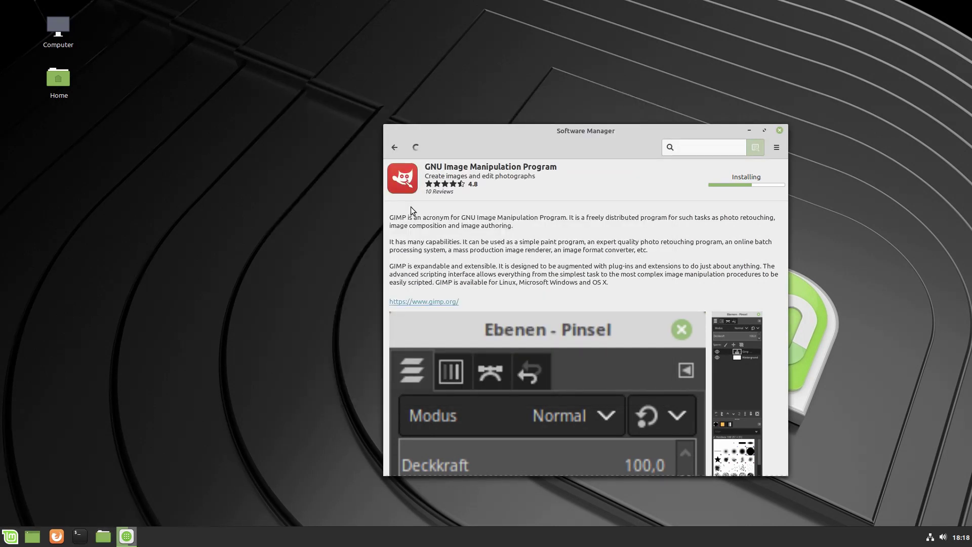
key(super+e)
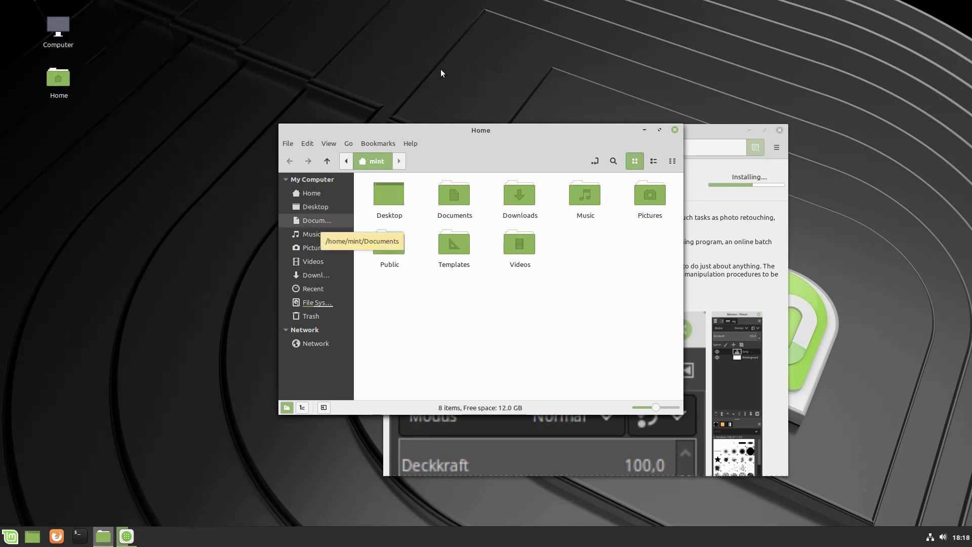
drag(481, 134, 376, 64)
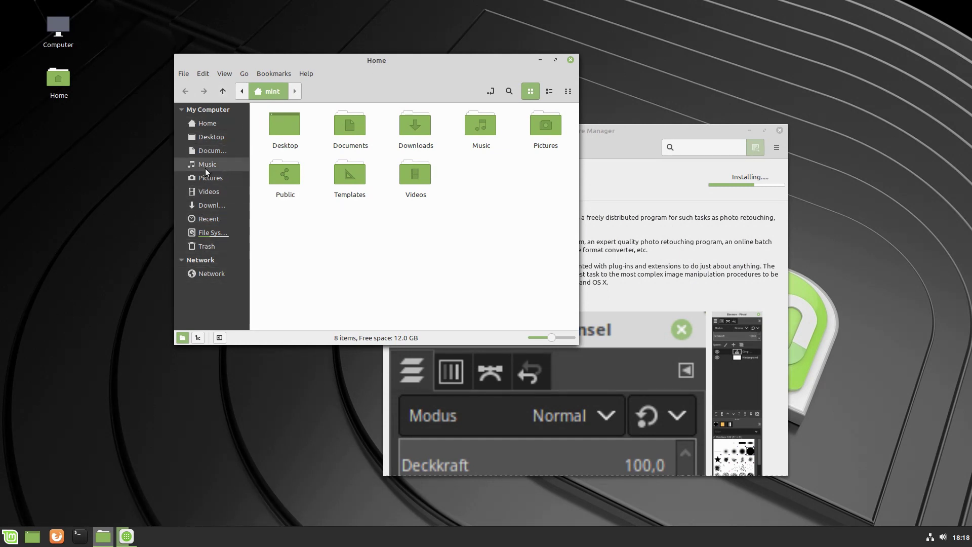
double_click(348, 129)
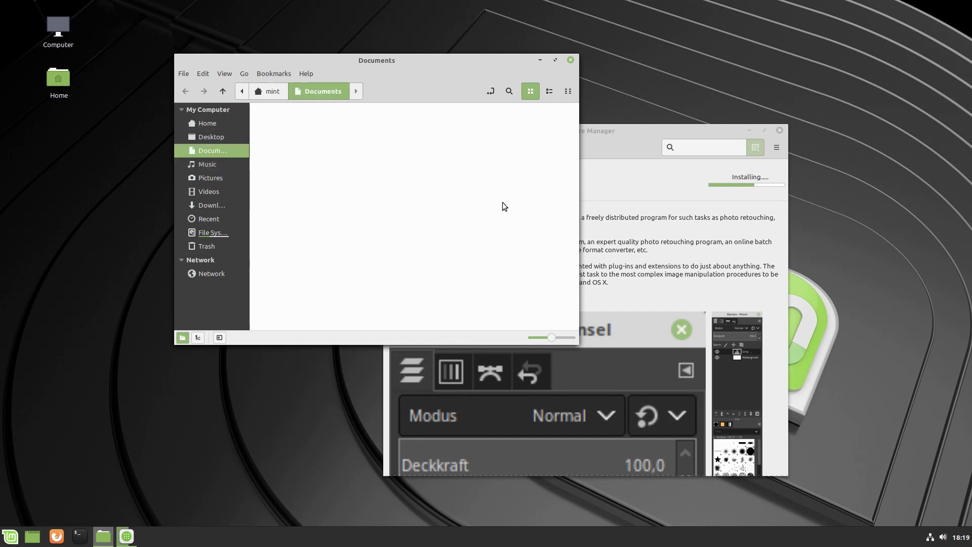
- Create two empty documents in Documents named 'a doc' and 'z doc'
right_click(360, 220)
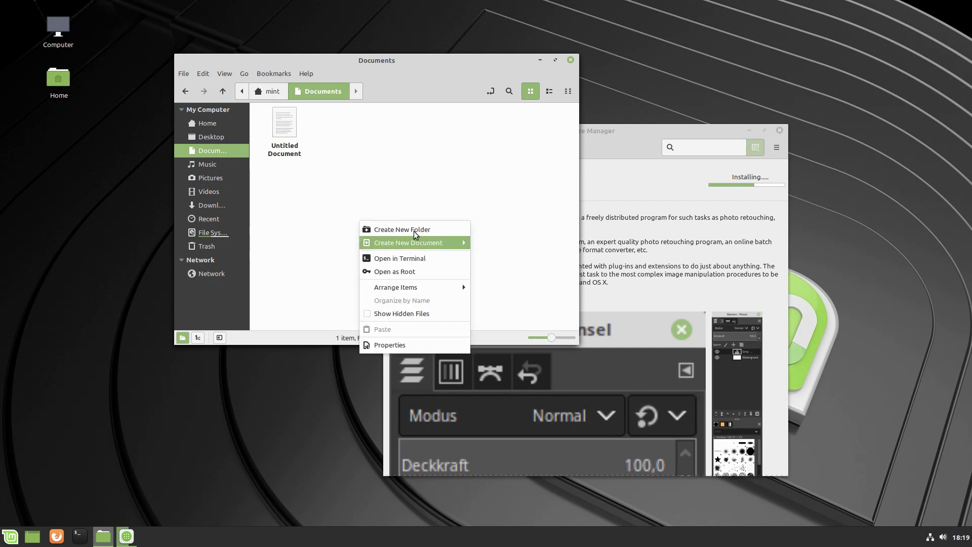
mouse_move(433, 243)
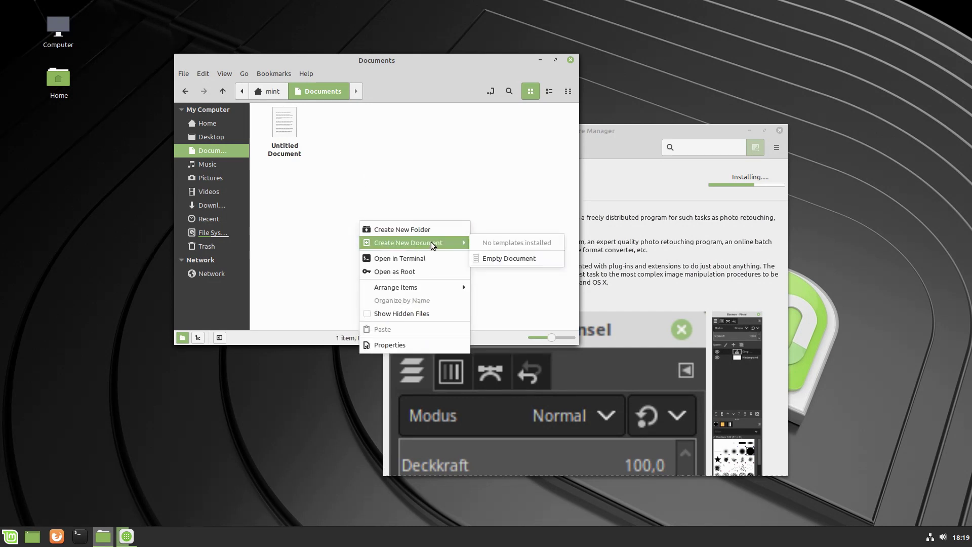
click(527, 259)
text(a do)
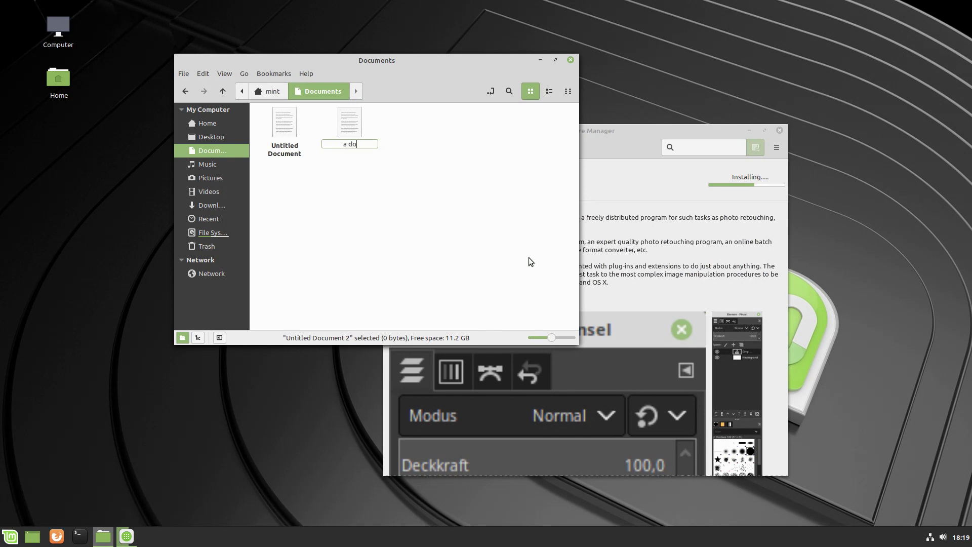
text(c)
key(Return)
right_click(425, 192)
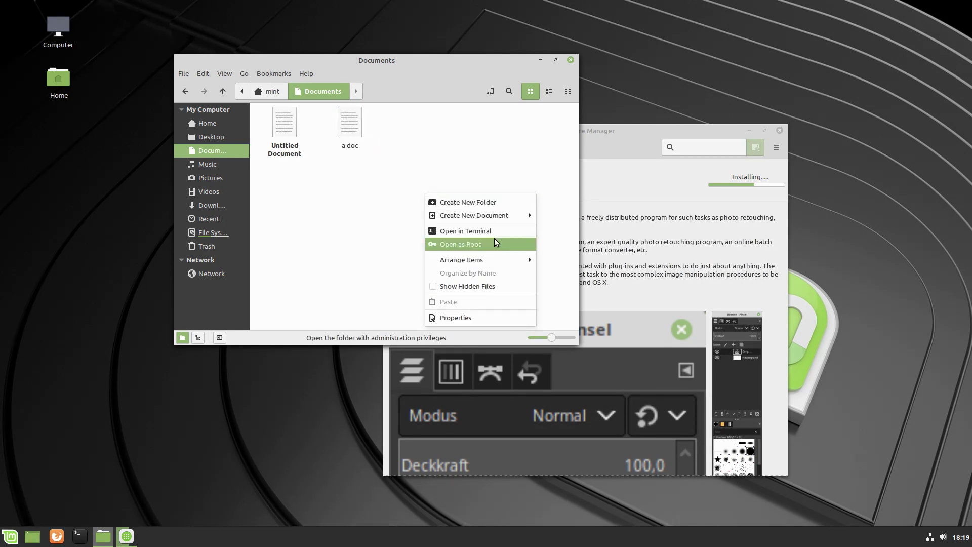
mouse_move(504, 218)
click(564, 233)
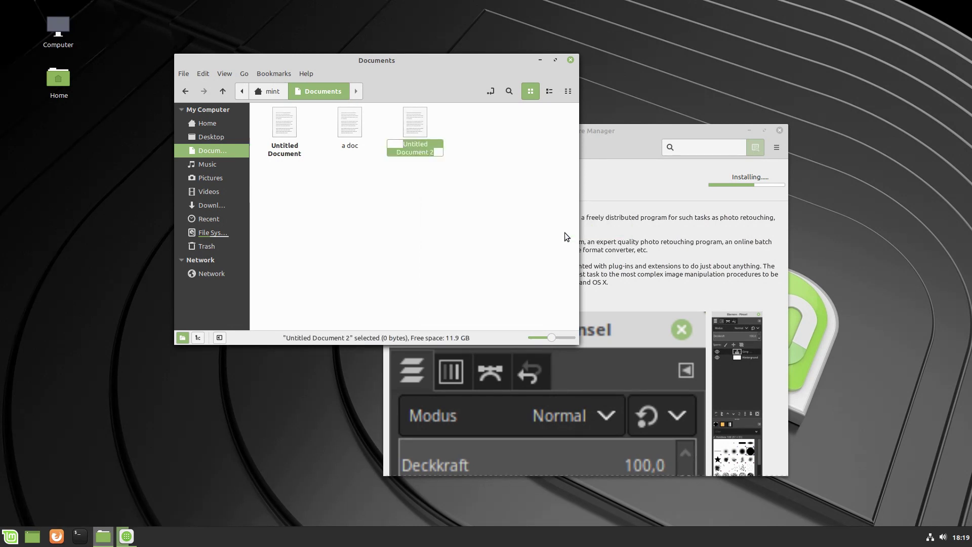
text(z doc)
key(Return)
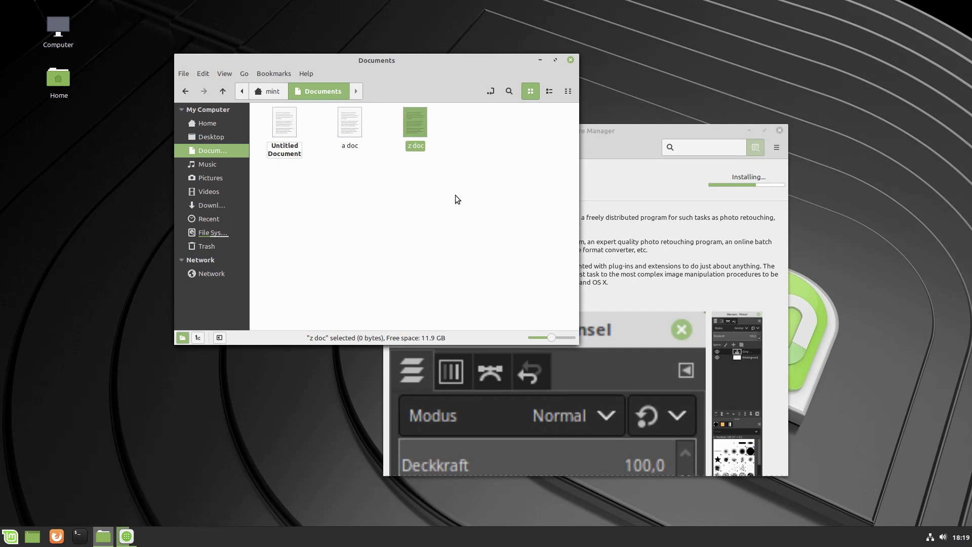
click(284, 150)
- Unpin then re-pin Untitled Document to the top, and view the 'a doc' context menu
right_click(283, 150)
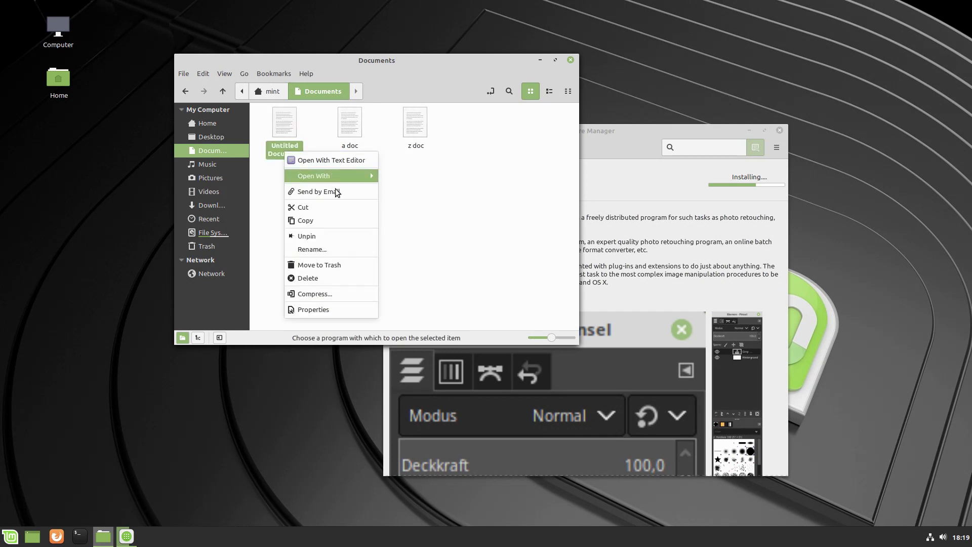
click(323, 235)
click(397, 245)
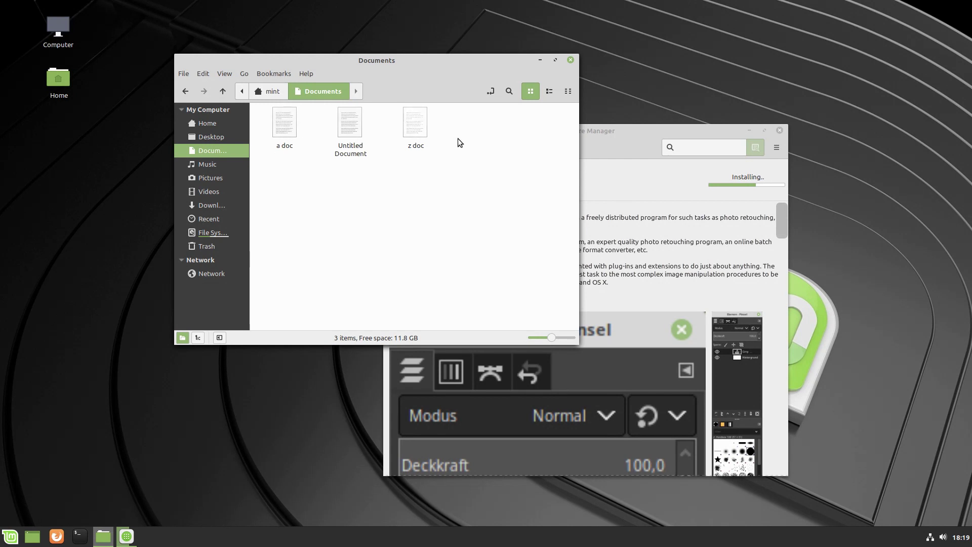
right_click(355, 129)
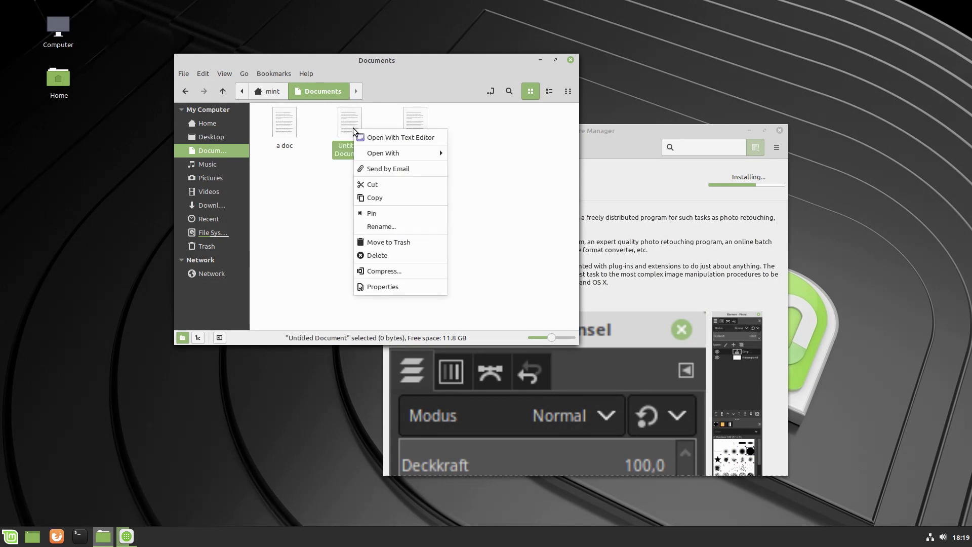
click(398, 212)
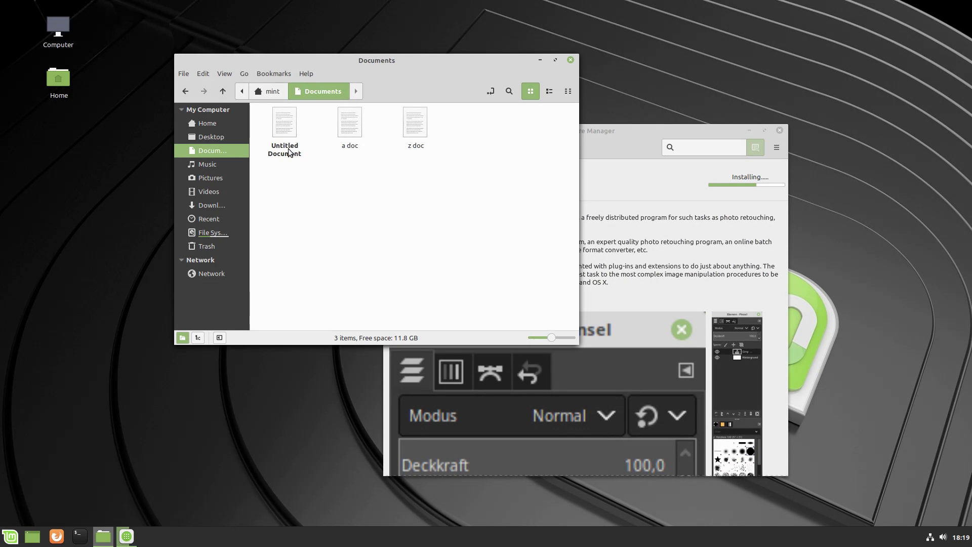
right_click(356, 122)
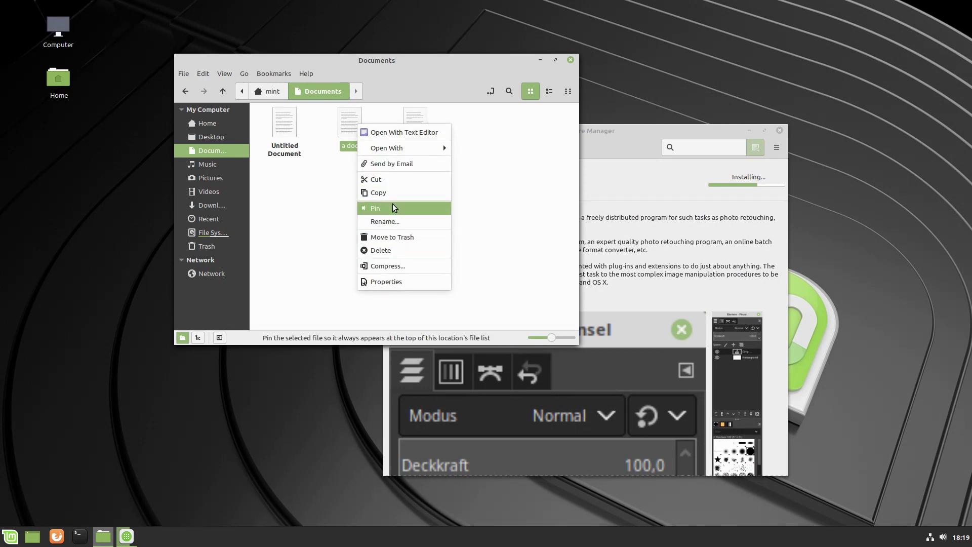
mouse_move(409, 149)
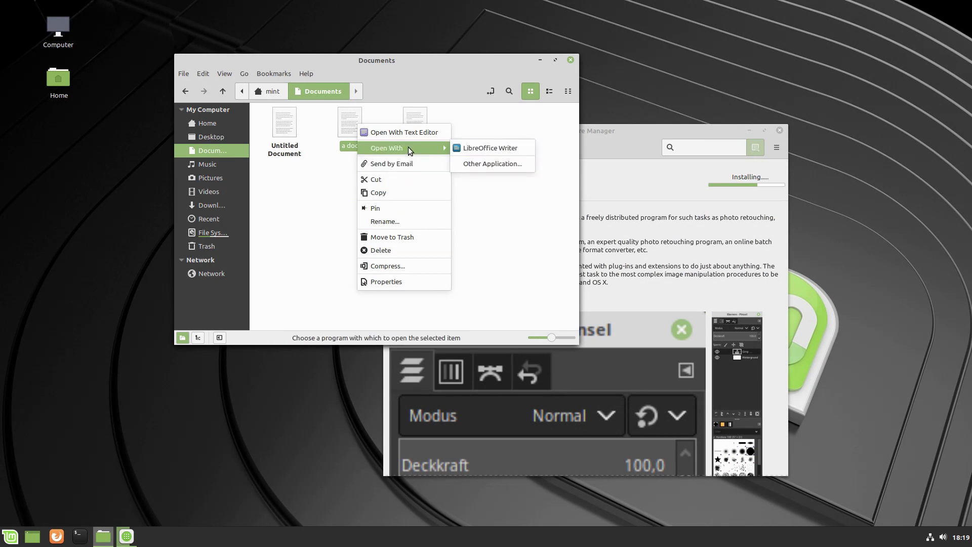
click(401, 280)
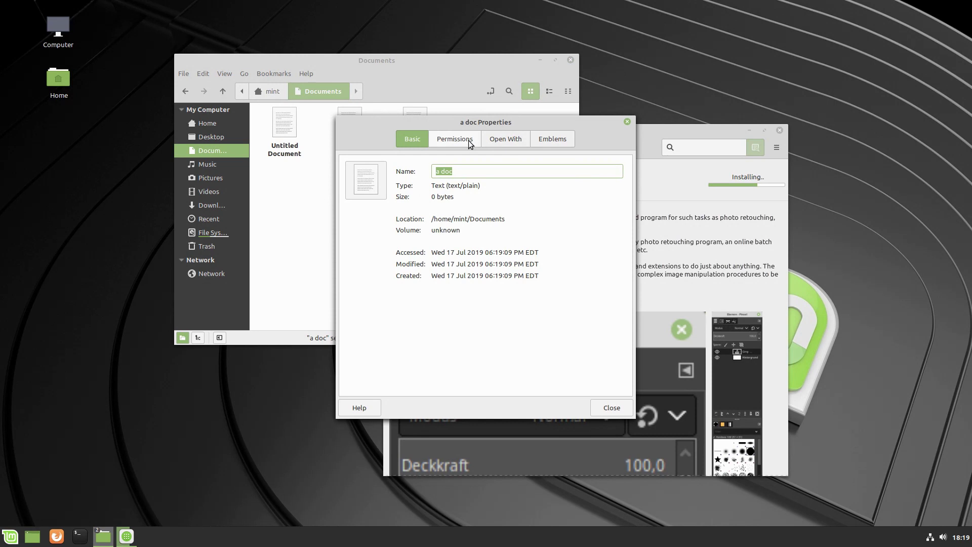
click(468, 141)
click(499, 141)
click(544, 139)
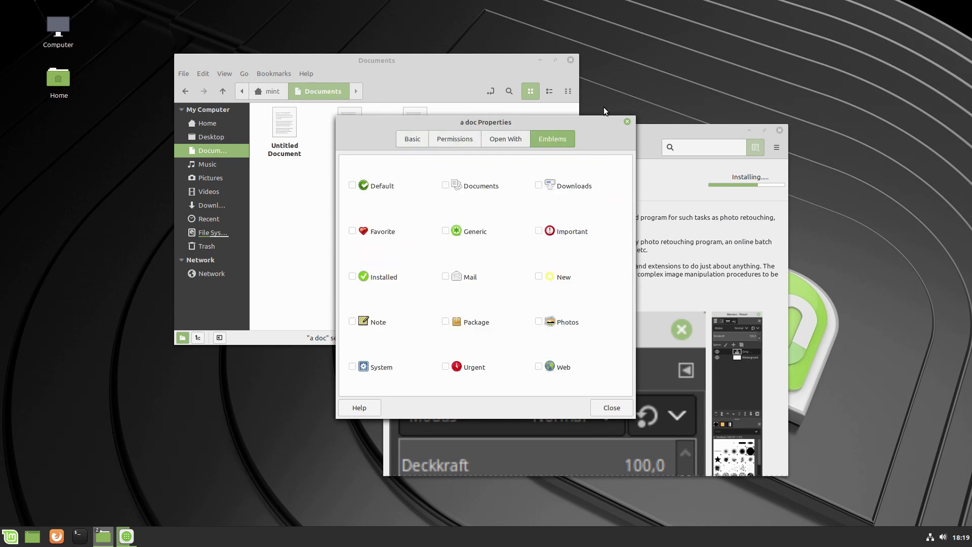
click(627, 122)
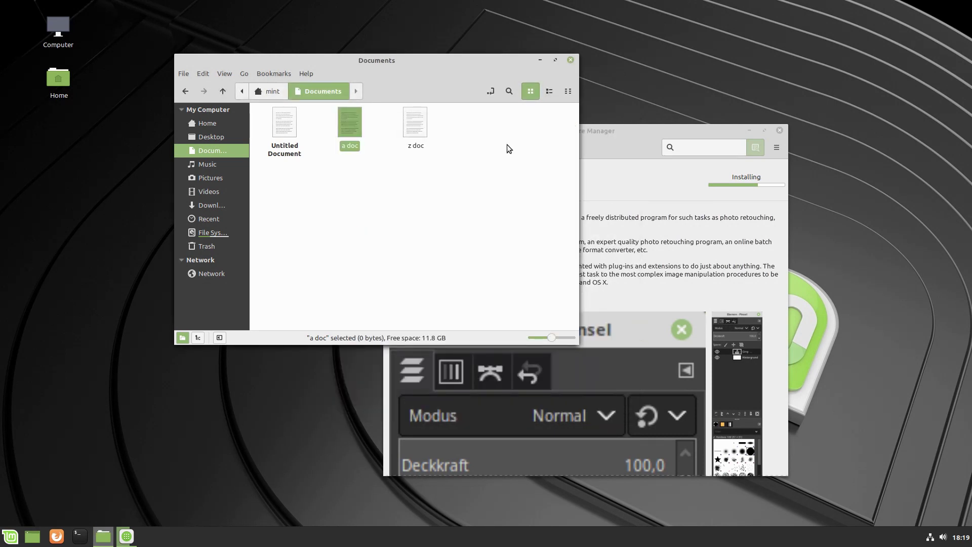
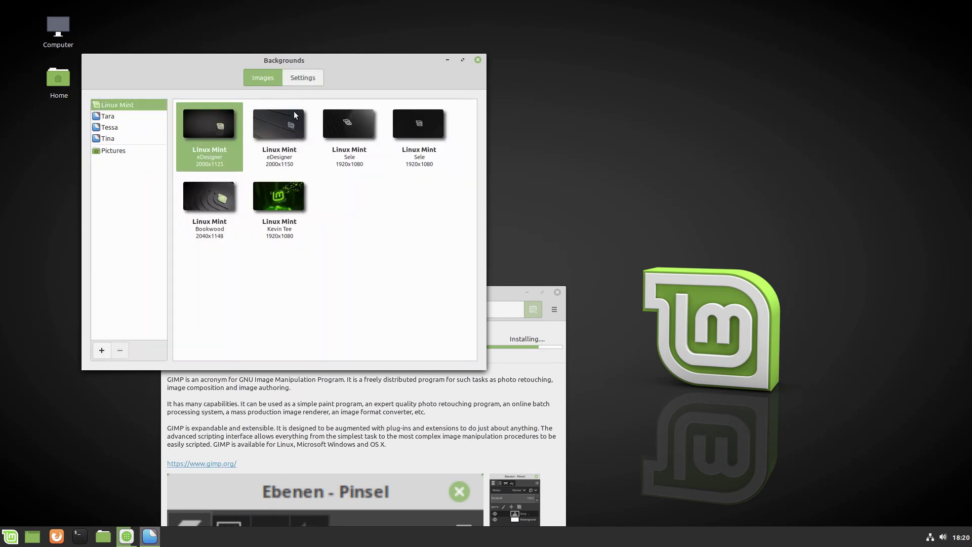
- Try the Sele and Bookwood wallpapers, finishing on Kevin Tee's green Linux Mint image
click(350, 122)
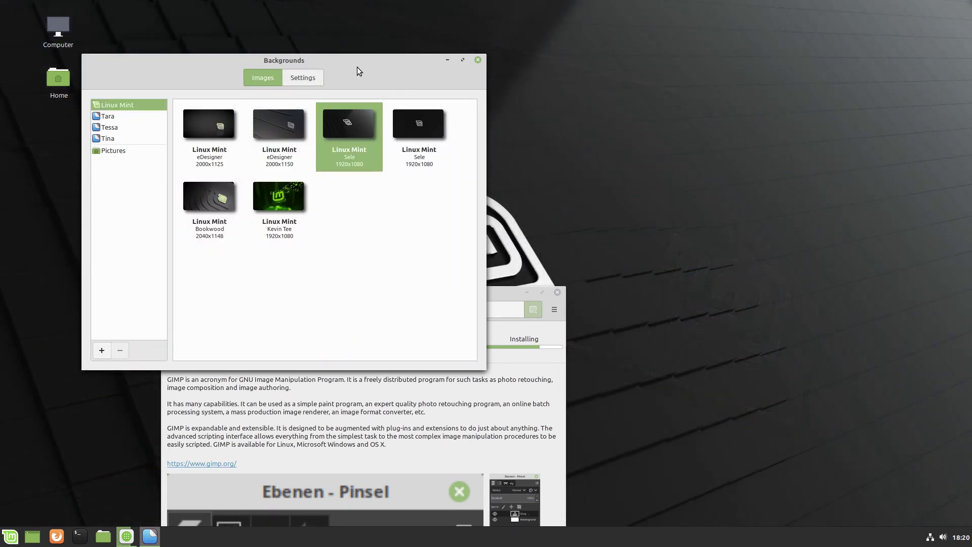
drag(356, 67, 338, 112)
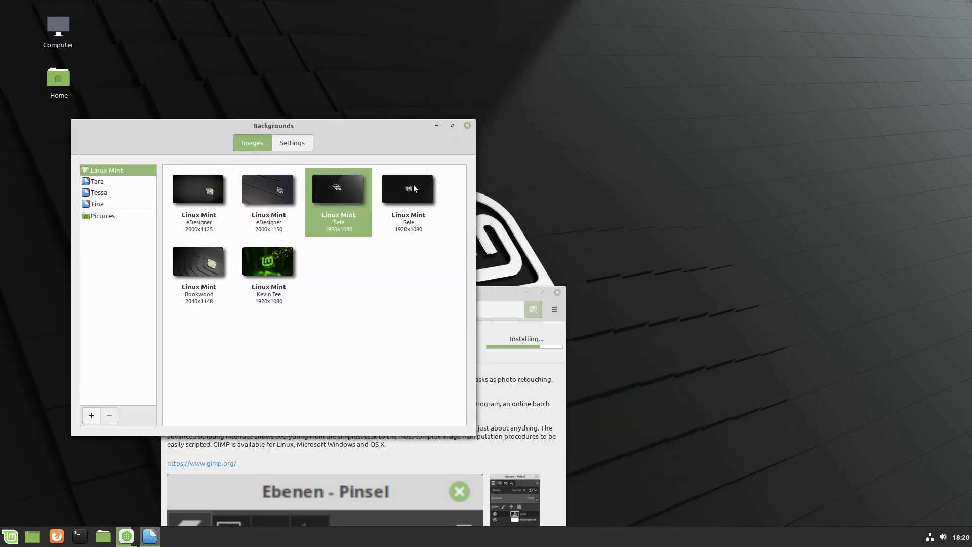
drag(294, 130, 255, 114)
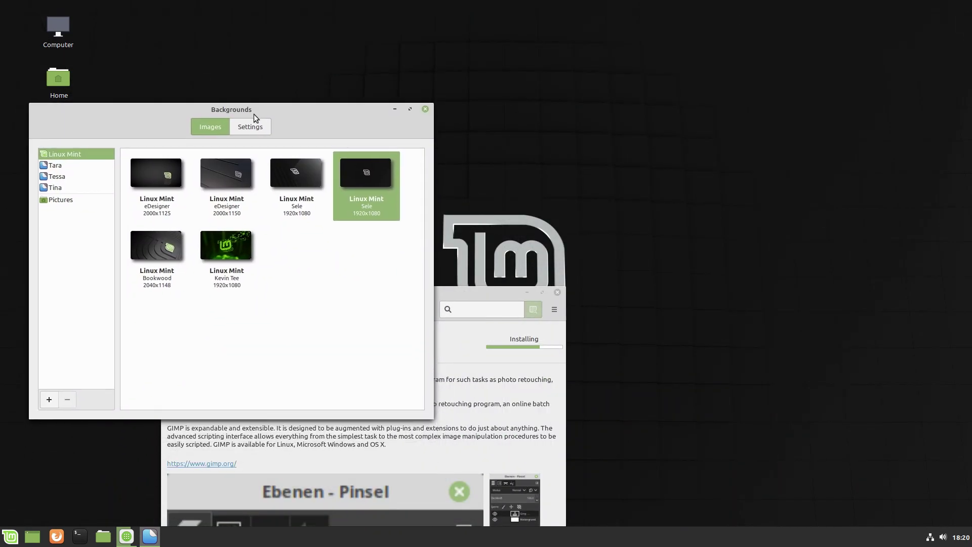
click(175, 245)
click(229, 248)
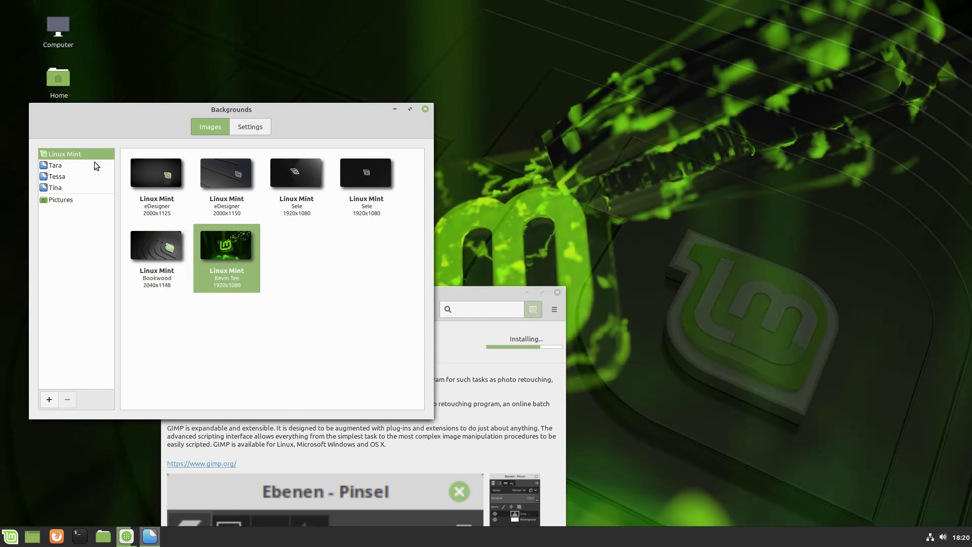
- Show the Tina wallpaper collection after a brief look at Tessa
click(58, 189)
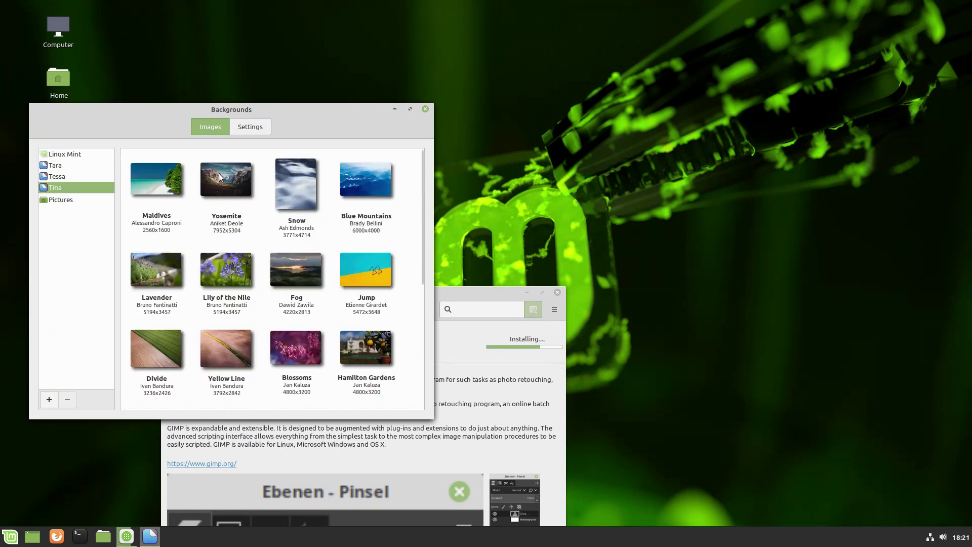
click(60, 176)
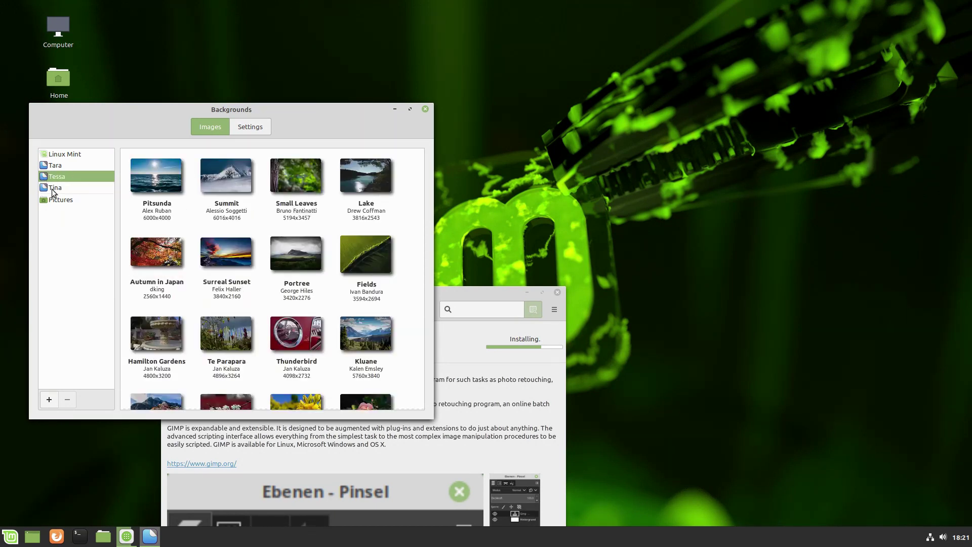
click(54, 189)
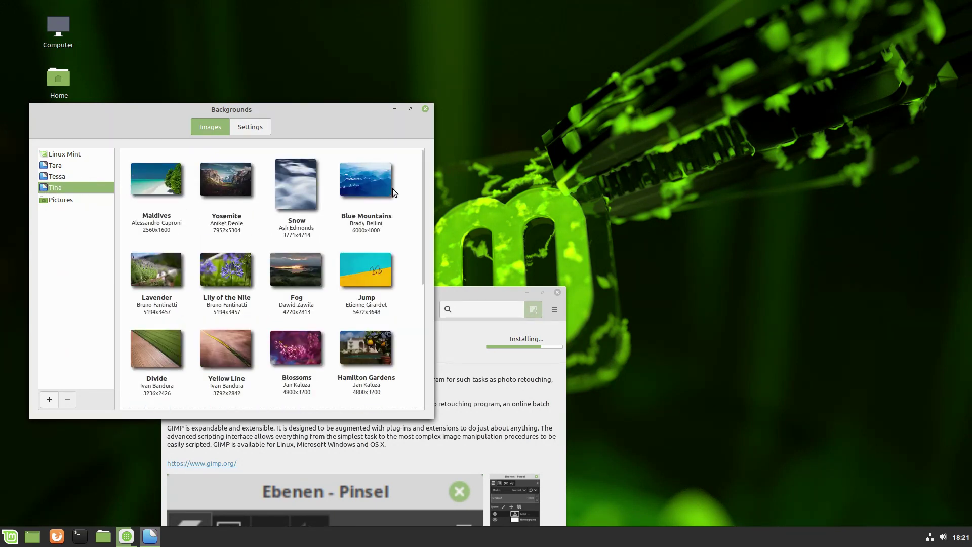
drag(420, 196, 414, 343)
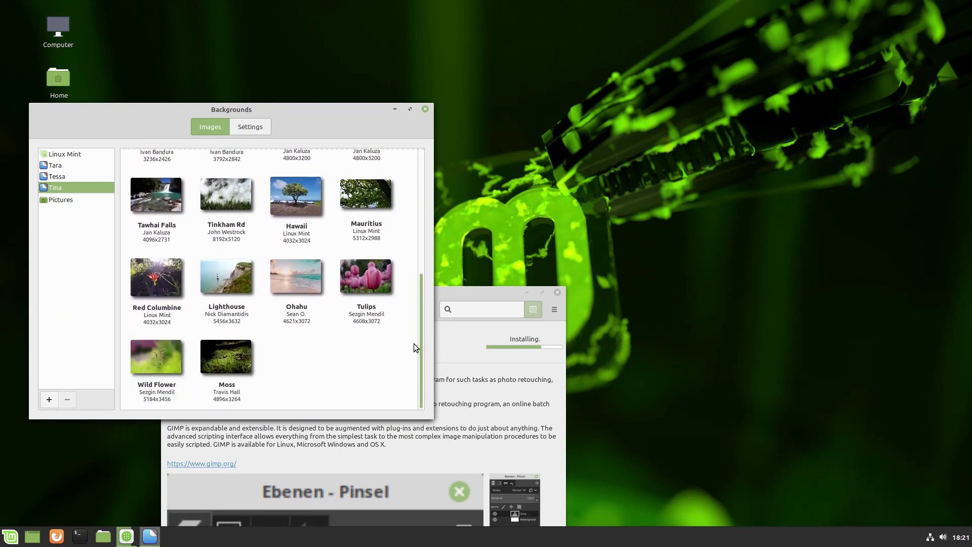
- Try Moss, Wild Flower, Tulips, Ohahu, Lighthouse, Red Columbine, Mauritius, Hawaii, Tinkham Rd and Tawhai Falls
click(229, 360)
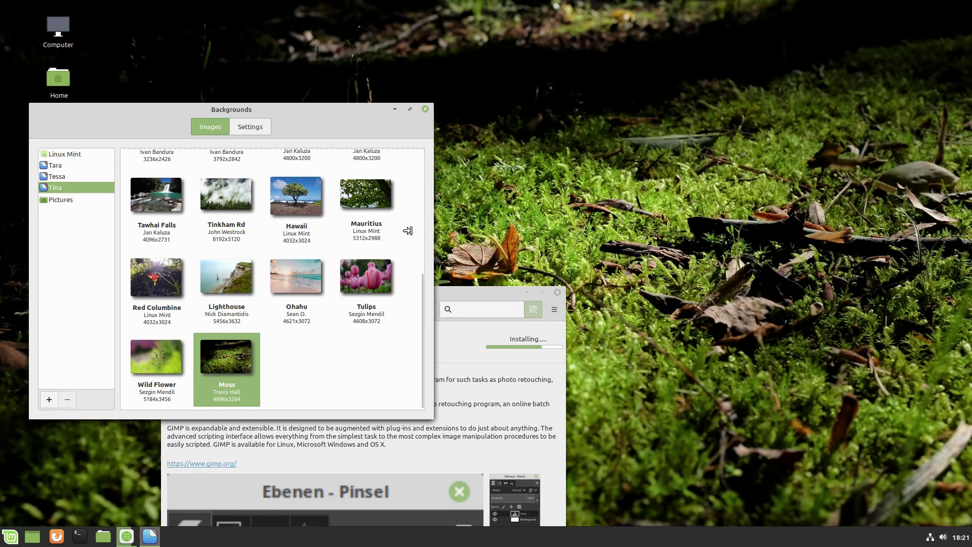
drag(269, 117, 330, 165)
click(202, 433)
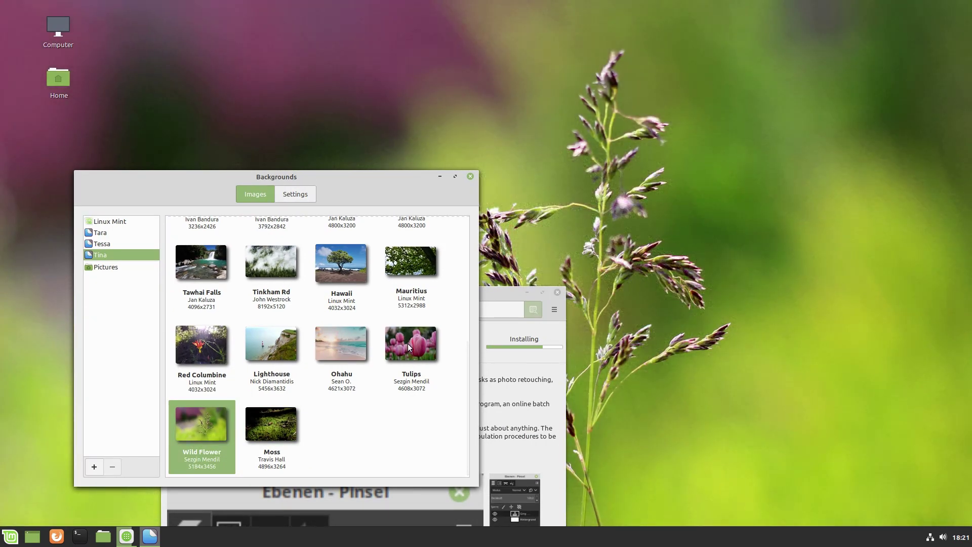
click(409, 346)
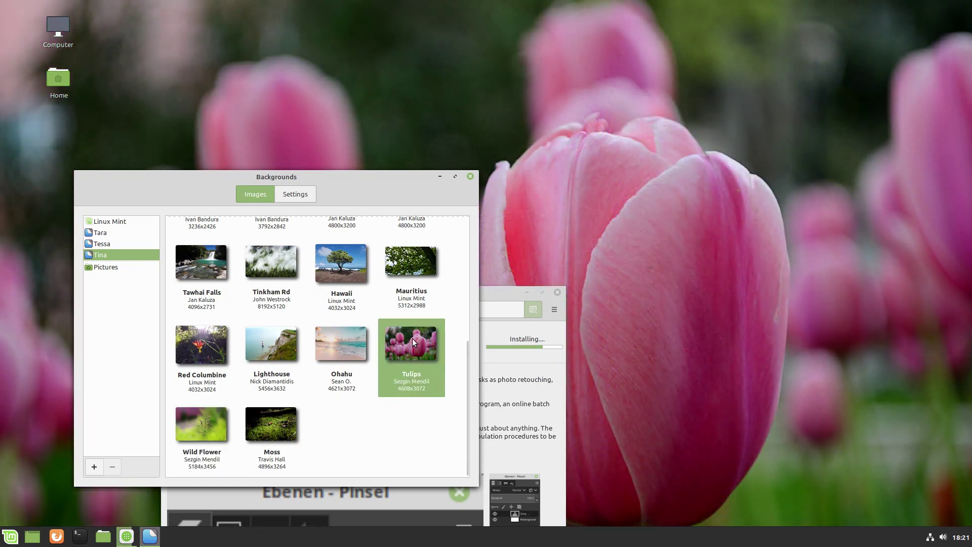
click(341, 344)
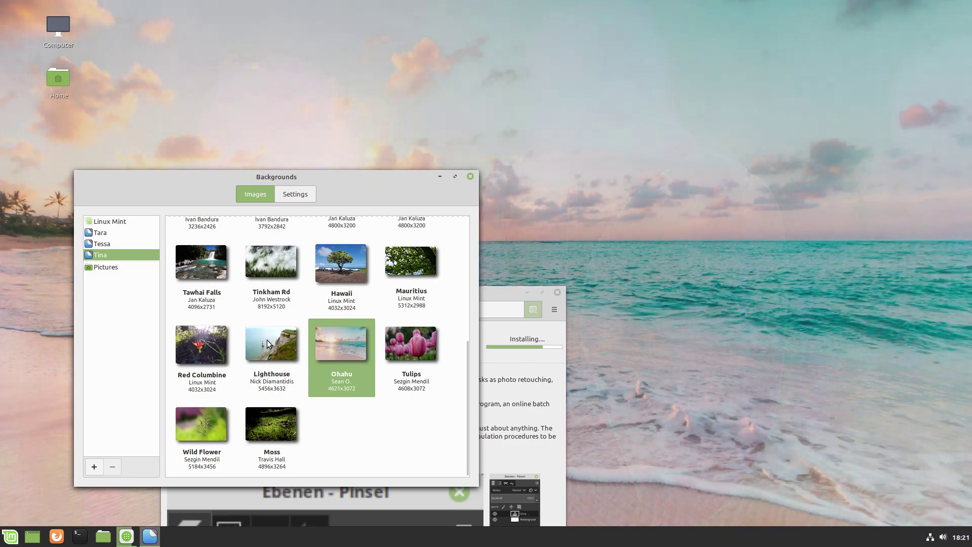
click(266, 341)
click(189, 340)
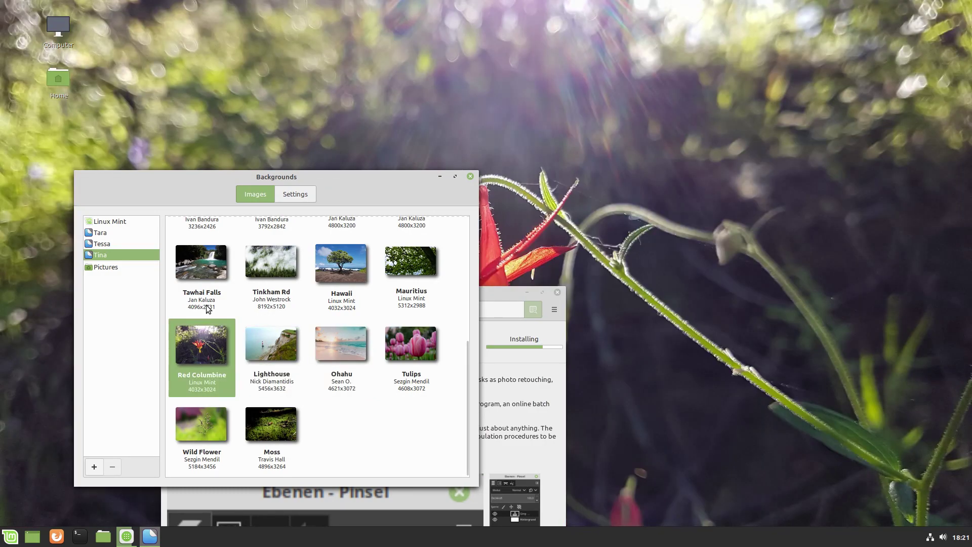
click(398, 273)
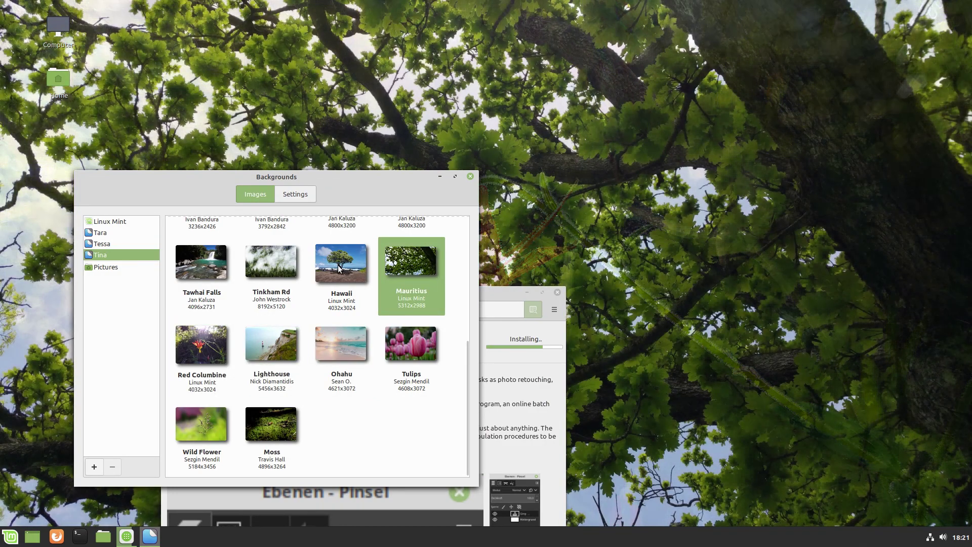
click(339, 268)
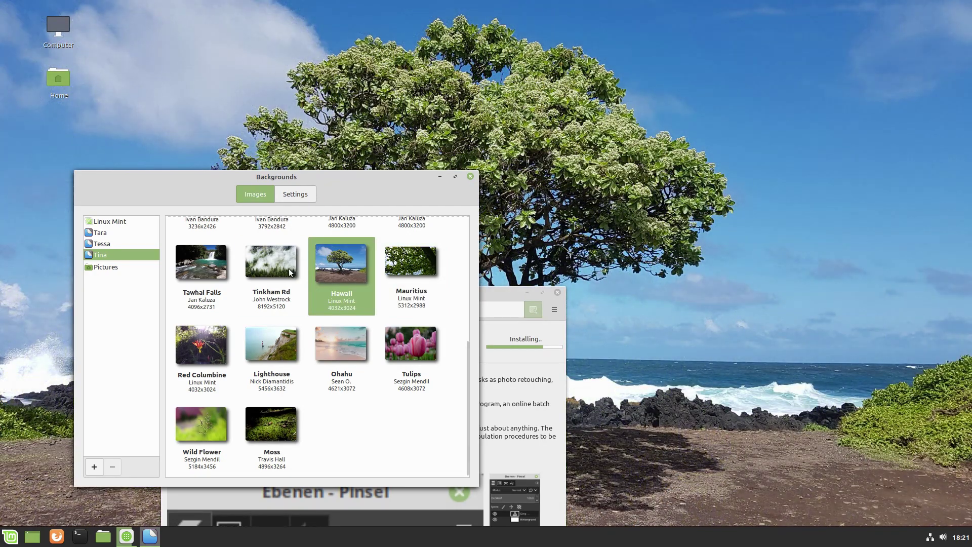
click(290, 272)
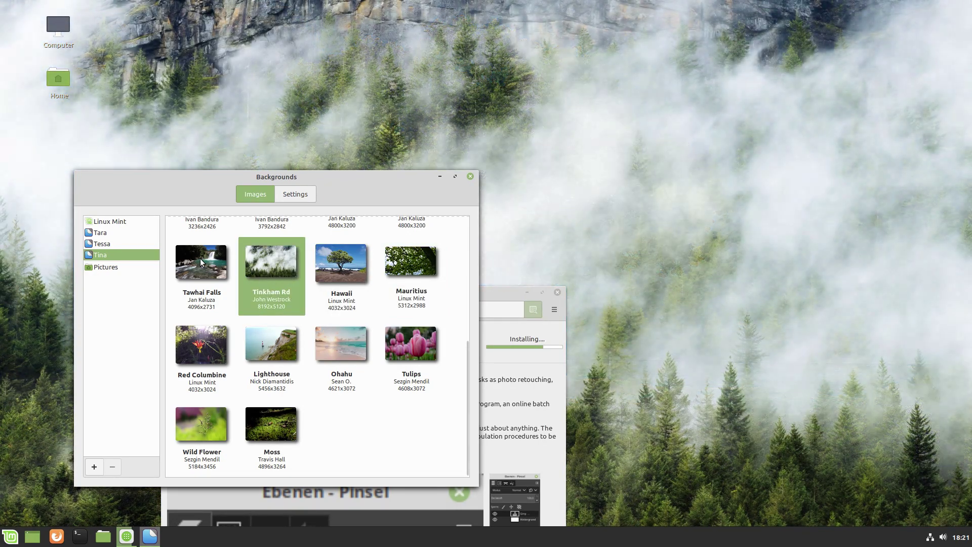
click(199, 258)
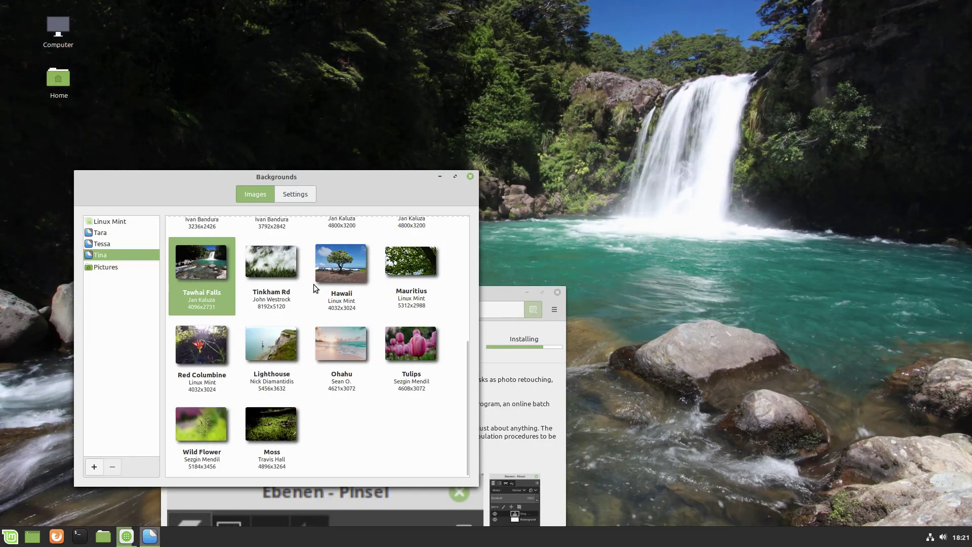
- Try Hamilton Gardens, Blossoms, Yellow Line and Divide, settling on the Lavender photo
scroll(314, 284, up, 2)
click(405, 243)
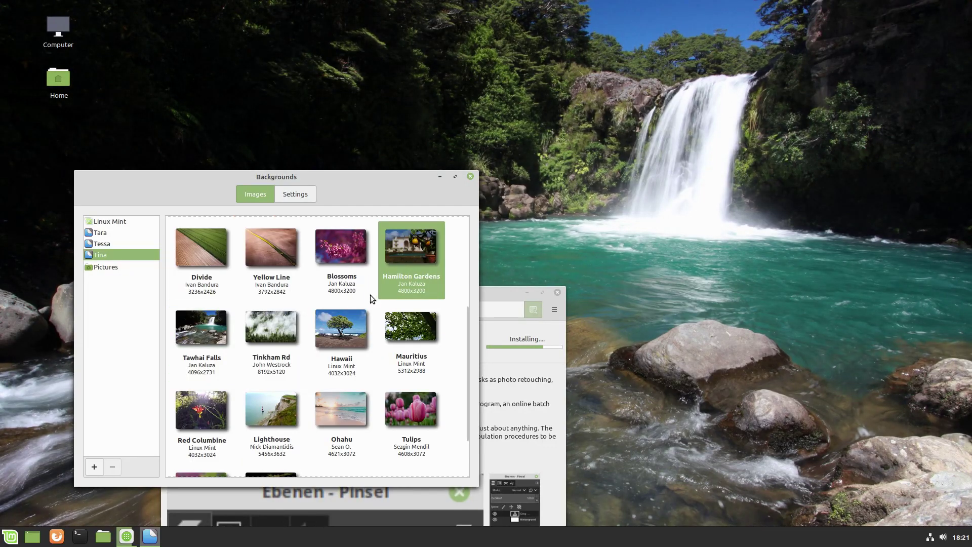
scroll(419, 317, up, 2)
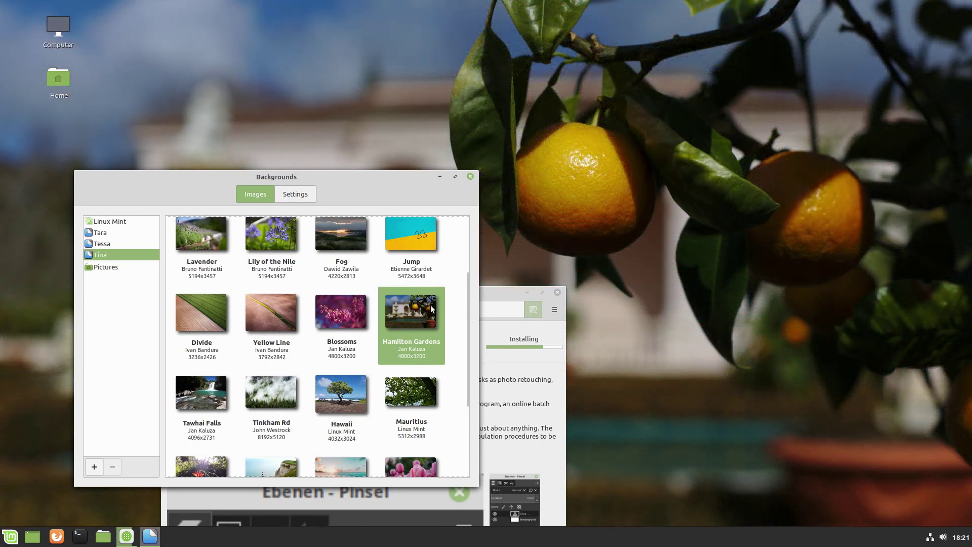
click(324, 303)
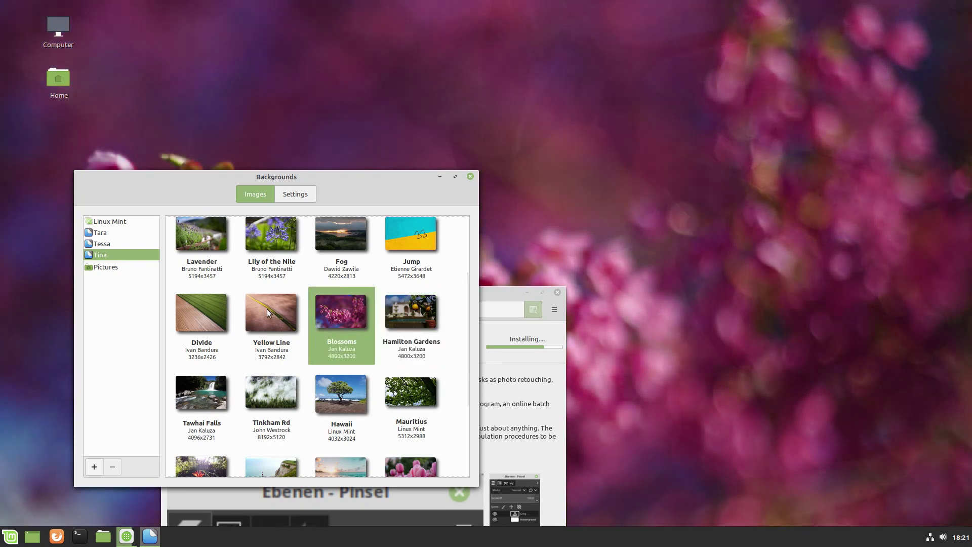
click(266, 309)
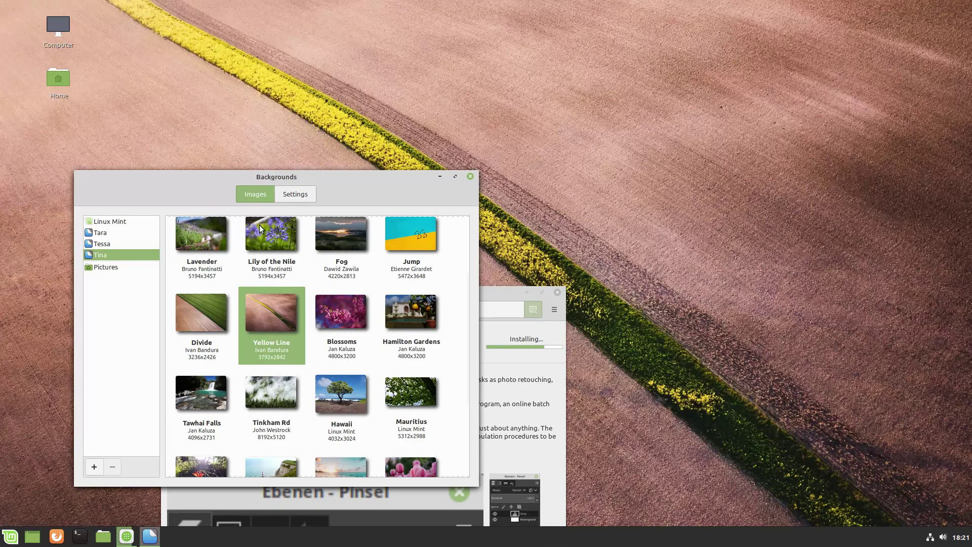
click(215, 314)
scroll(256, 320, up, 3)
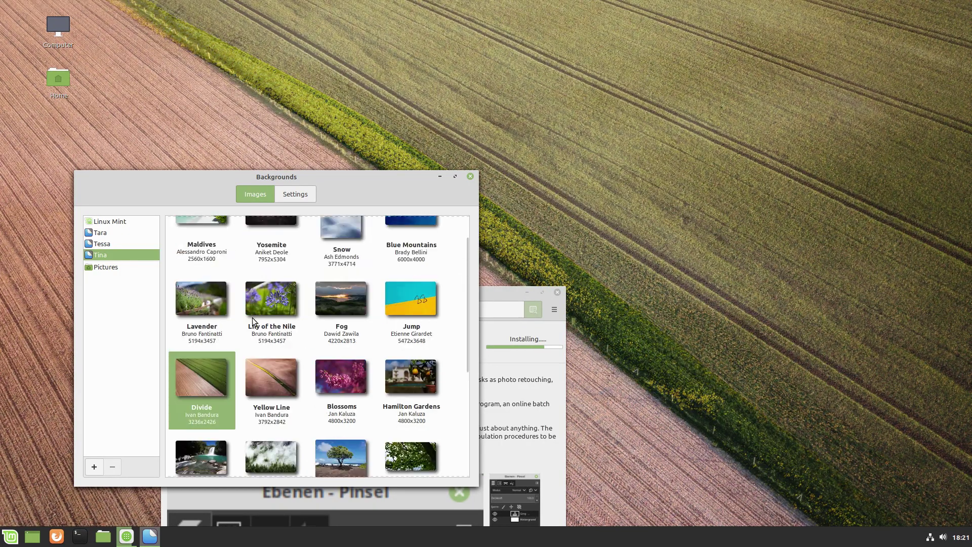
click(221, 299)
drag(317, 172, 290, 233)
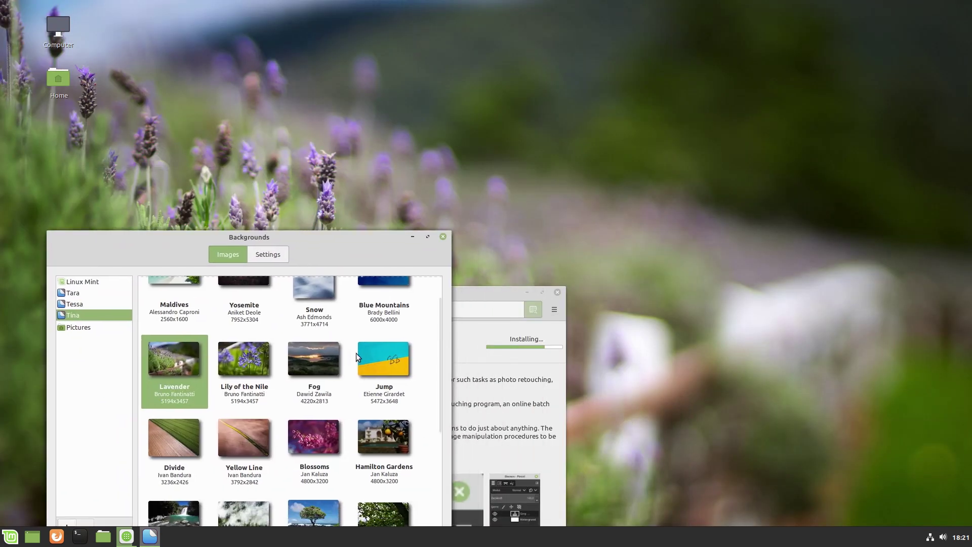
- Try Jump, Fog, Lily of the Nile, Snow and Yosemite, then keep Blue Mountains and close Backgrounds
click(388, 353)
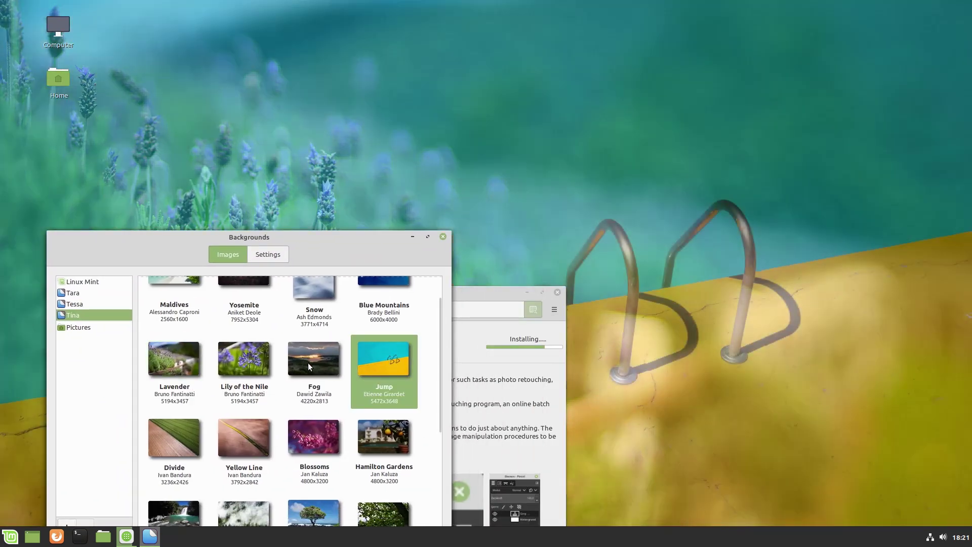
click(307, 361)
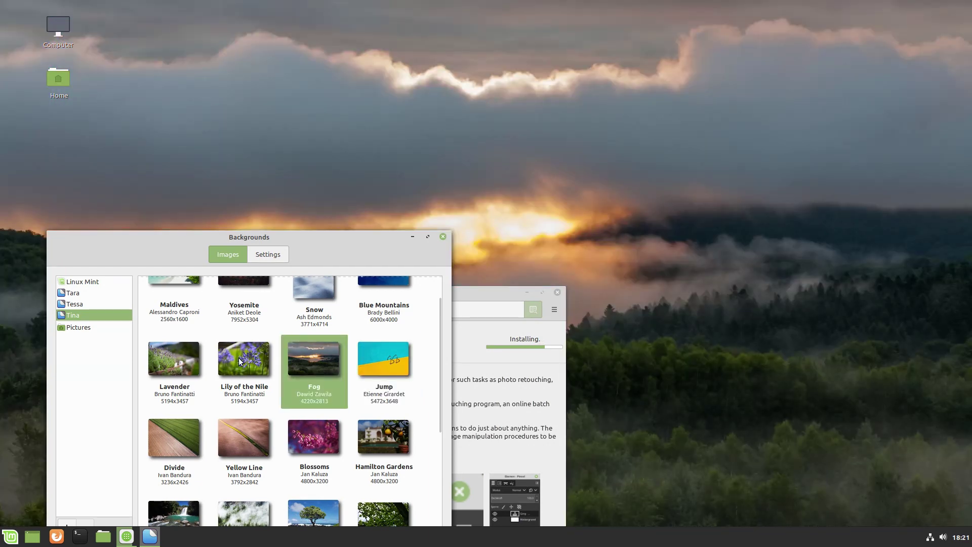
click(239, 357)
scroll(277, 358, up, 1)
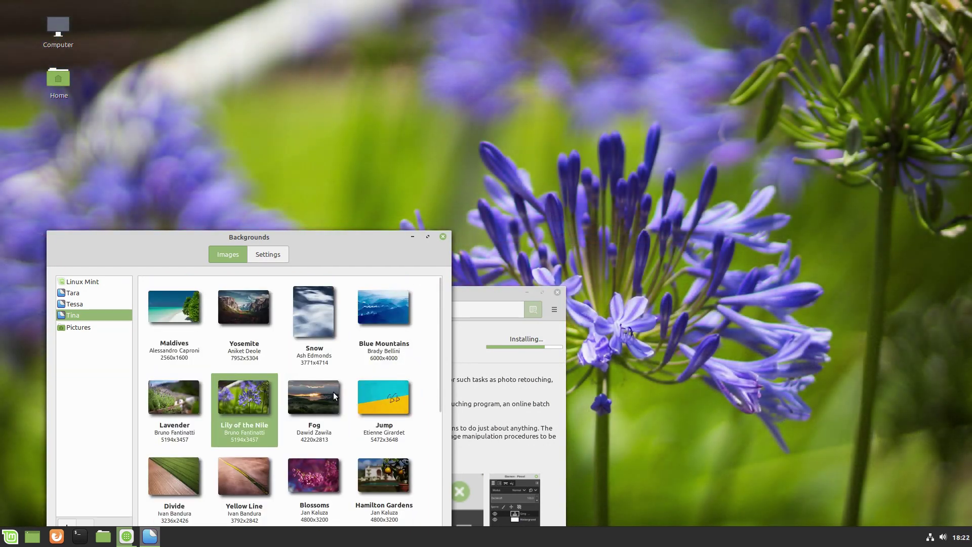
click(388, 323)
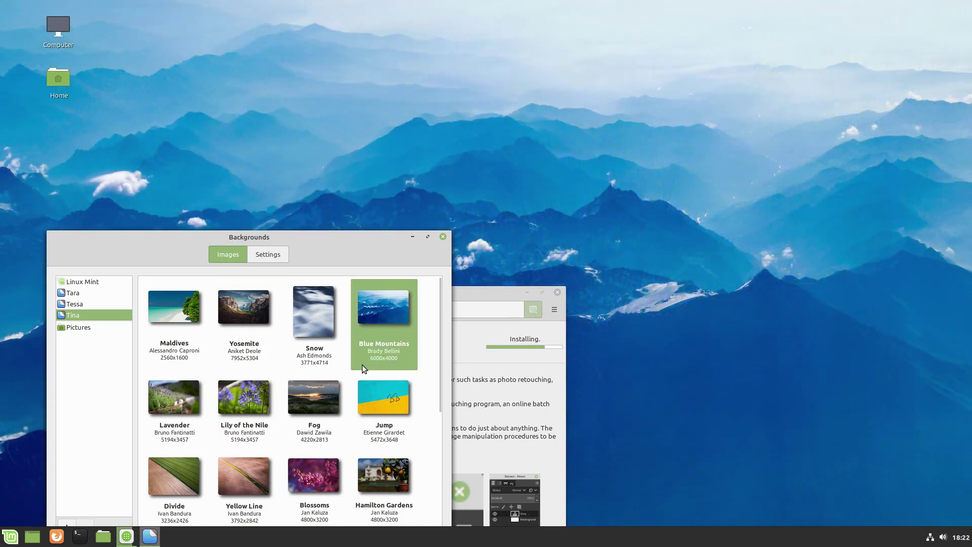
click(315, 317)
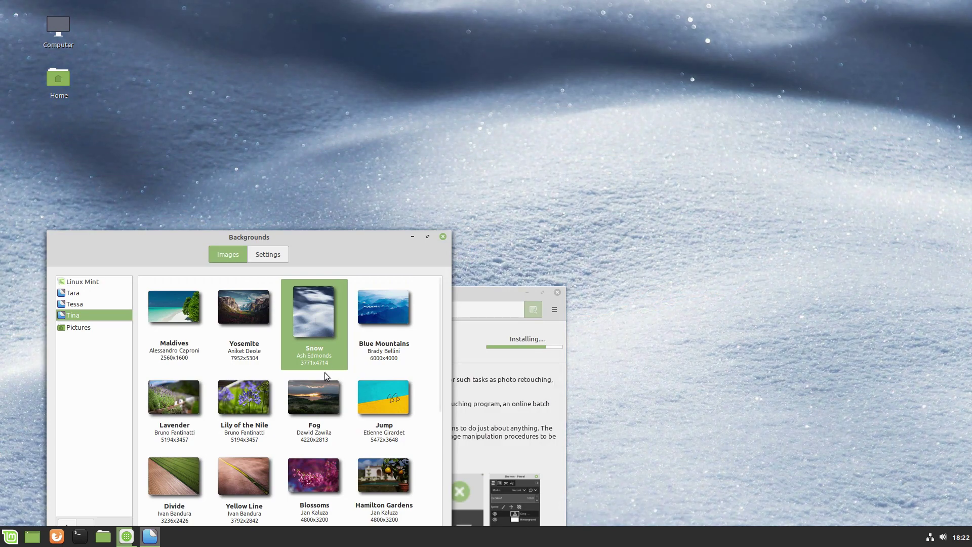
click(254, 306)
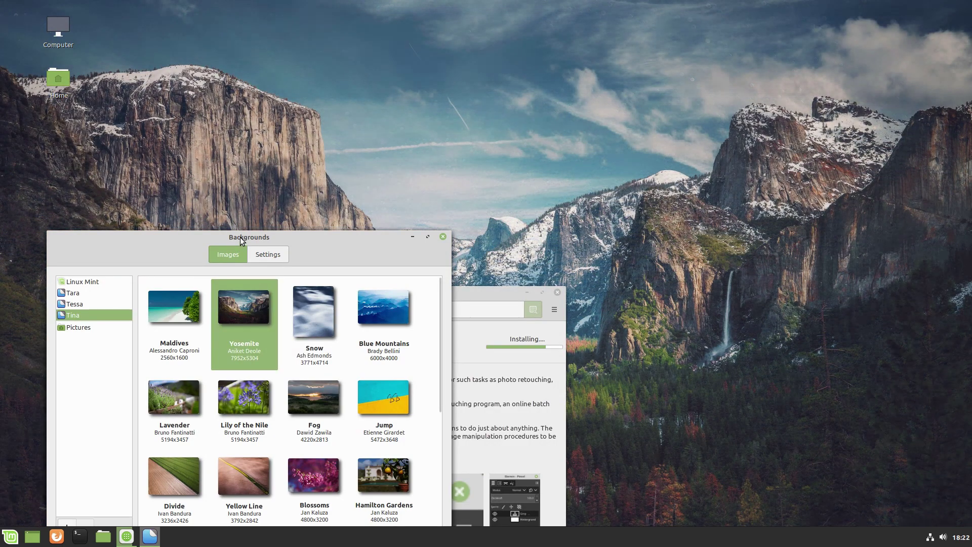
drag(239, 240, 264, 200)
click(377, 272)
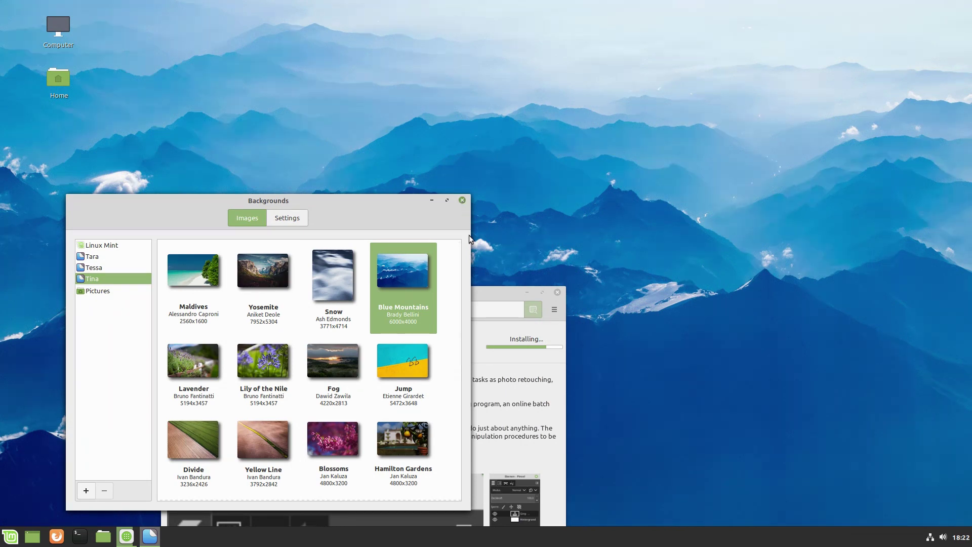
click(462, 200)
- Move Software Manager to the upper right and open the application menu
drag(466, 293, 792, 74)
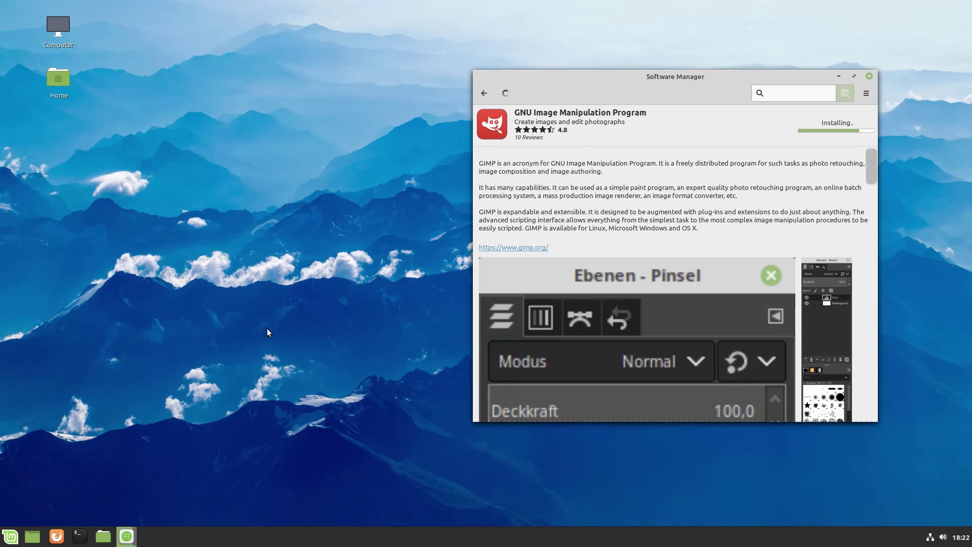
click(10, 538)
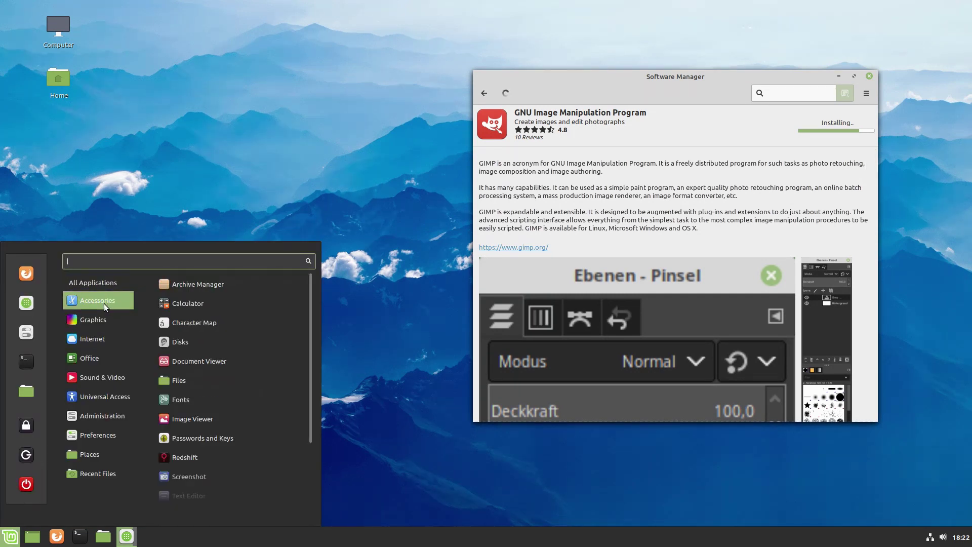
- Browse the menu categories, search for 'te', then close the menu
mouse_move(103, 327)
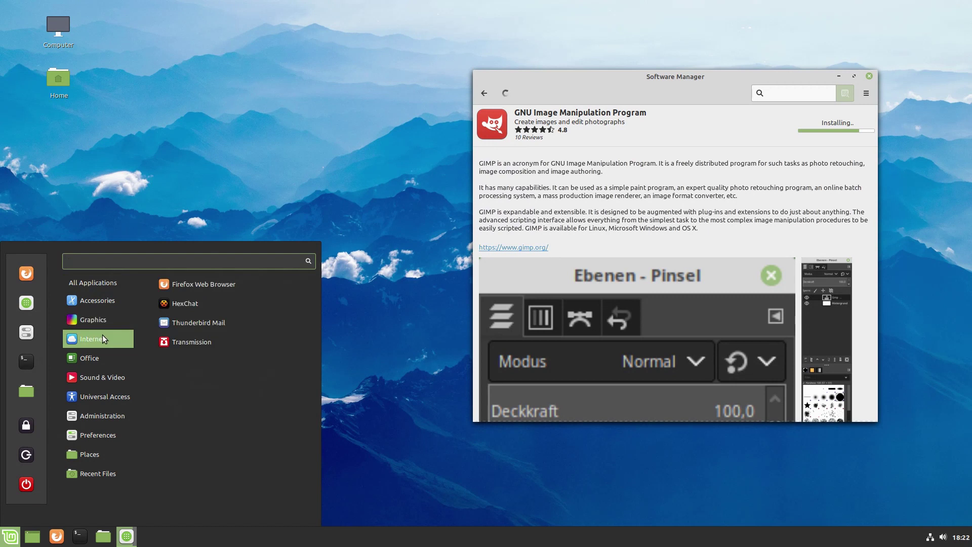
mouse_move(104, 353)
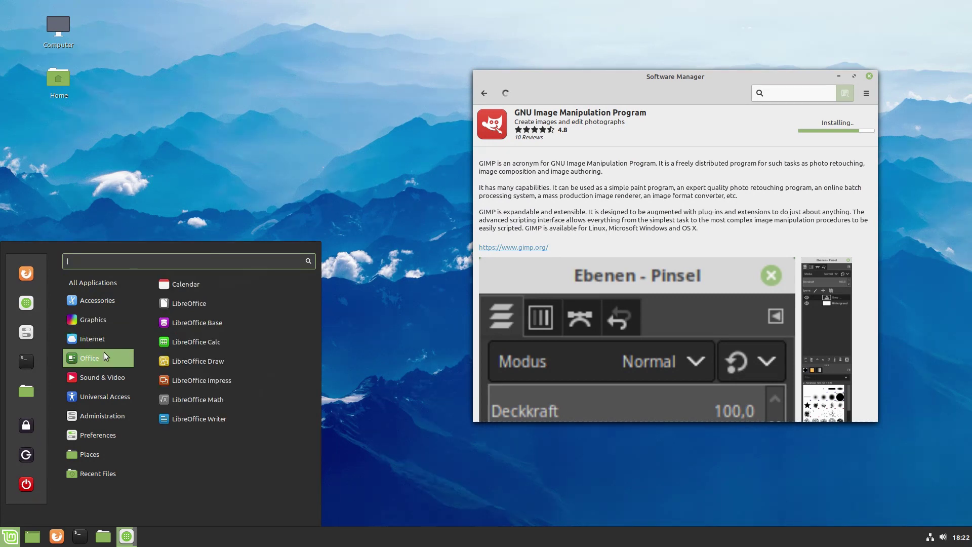
text(te)
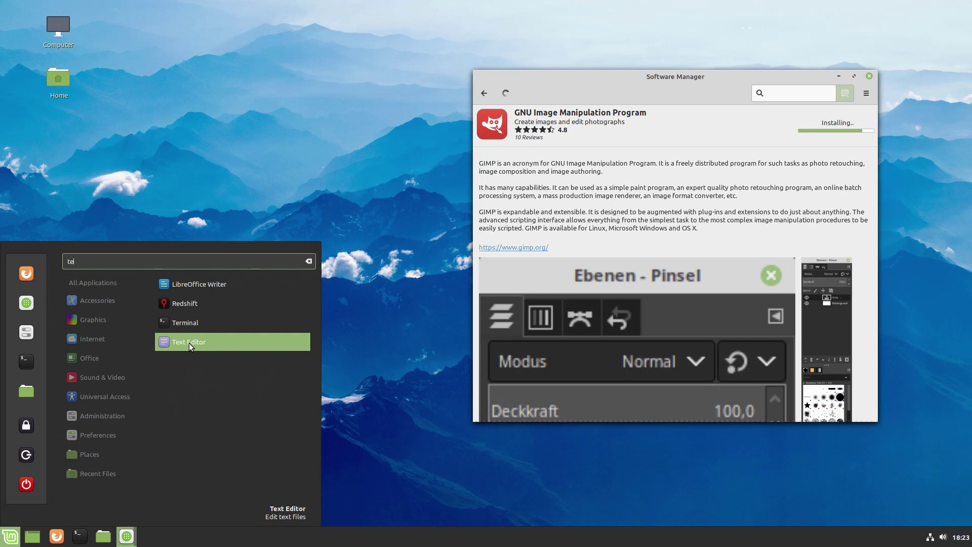
click(369, 132)
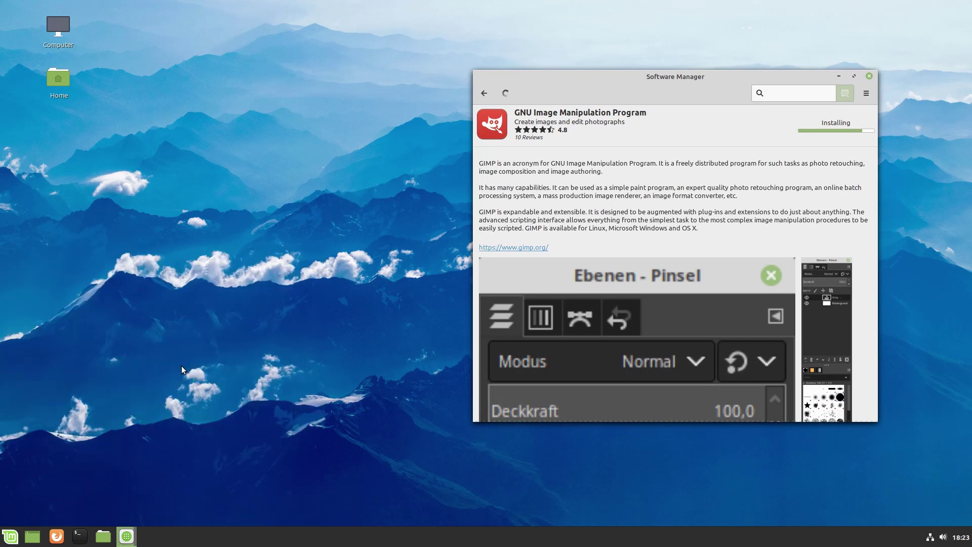
- Open the Cinnamon menu editor from the Menu applet's Configure settings
right_click(10, 539)
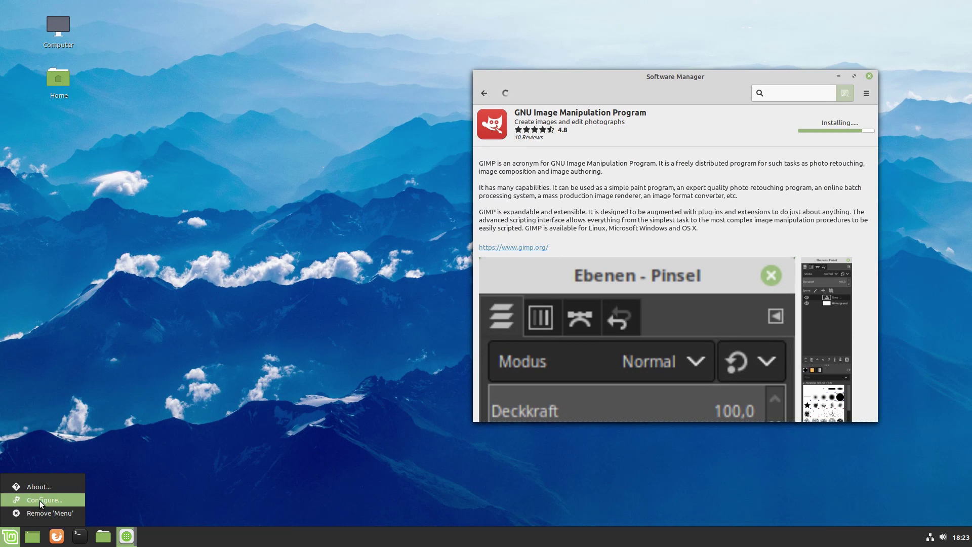
click(39, 501)
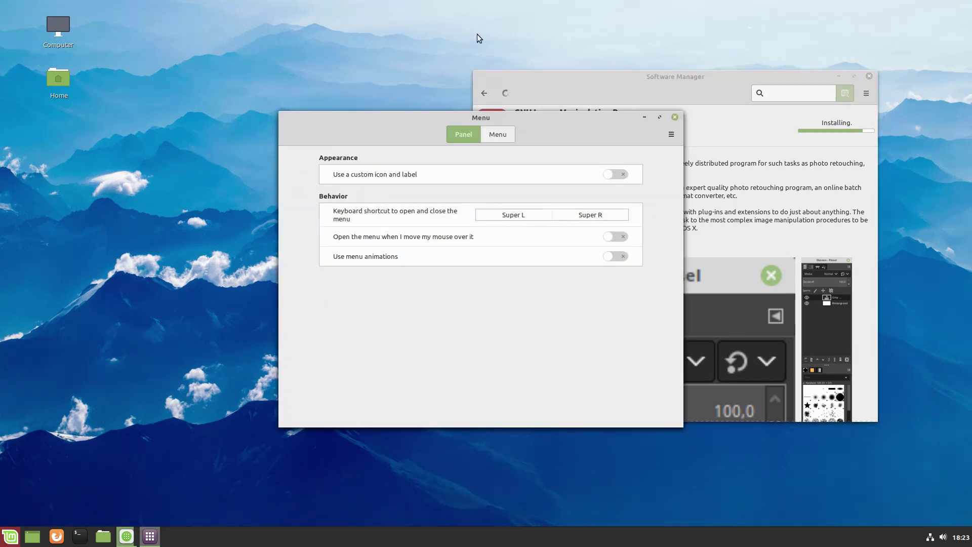
click(494, 134)
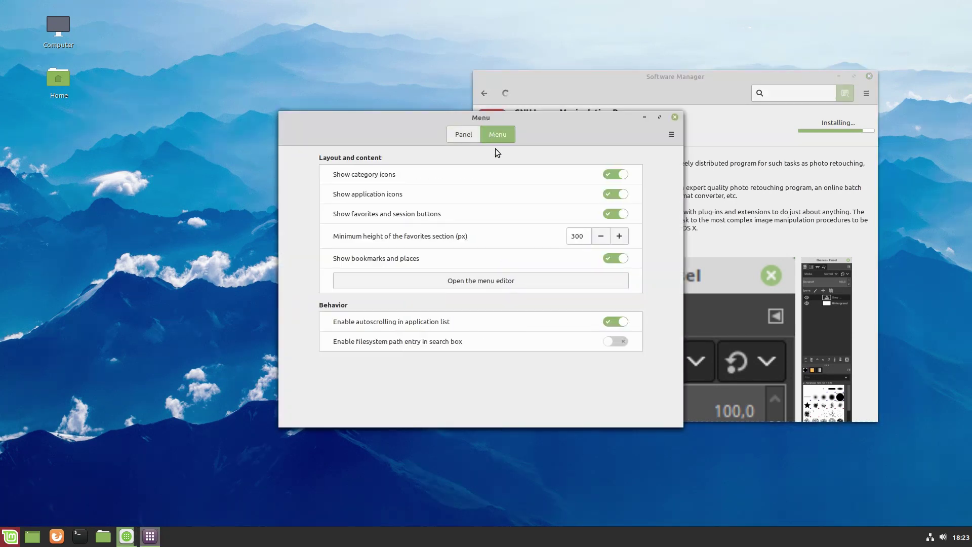
click(495, 281)
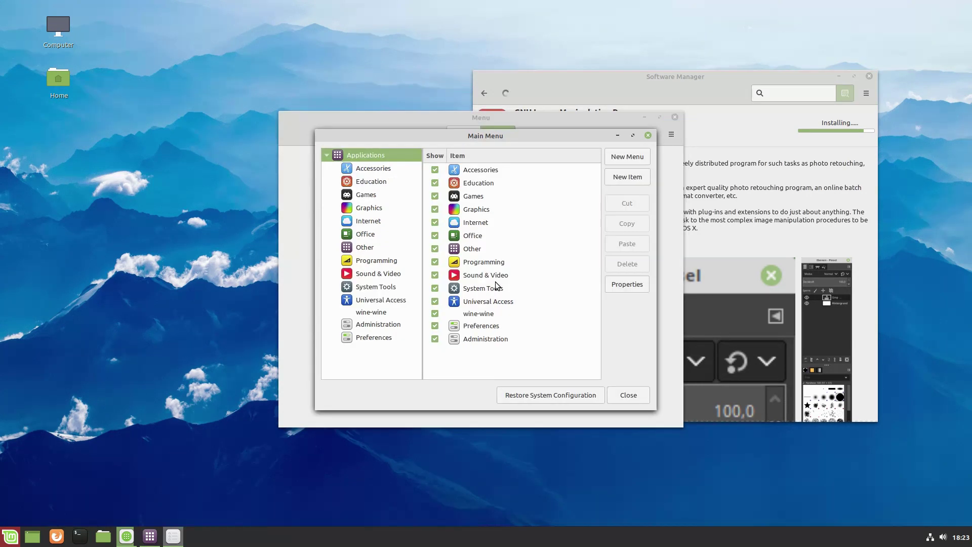
- Rename the Graphics launcher Simple Scan to 'Simple Scan (rename)'
click(390, 193)
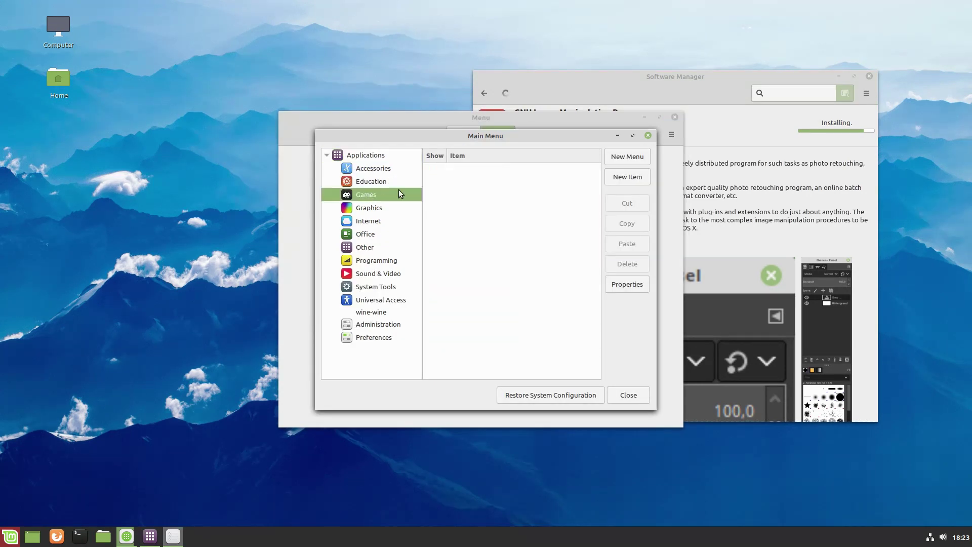
click(368, 208)
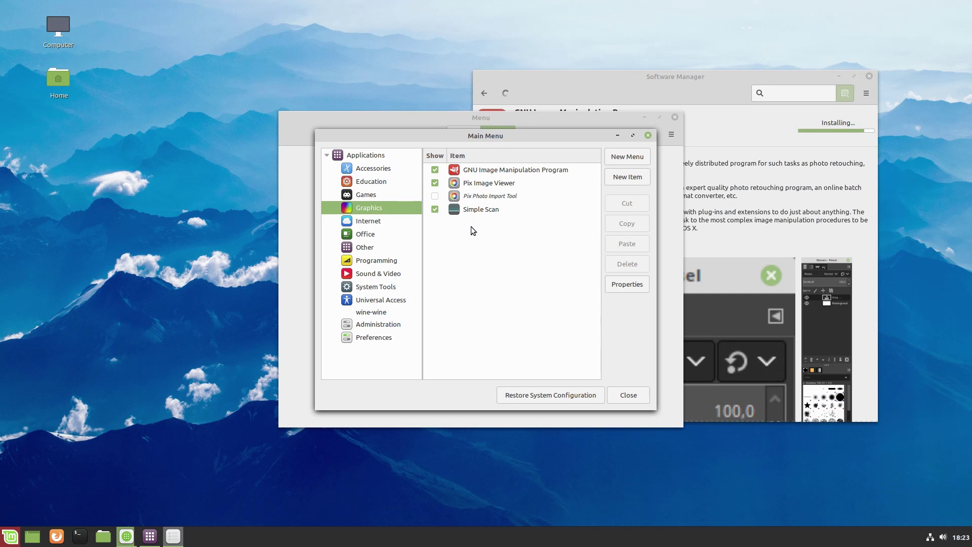
click(482, 214)
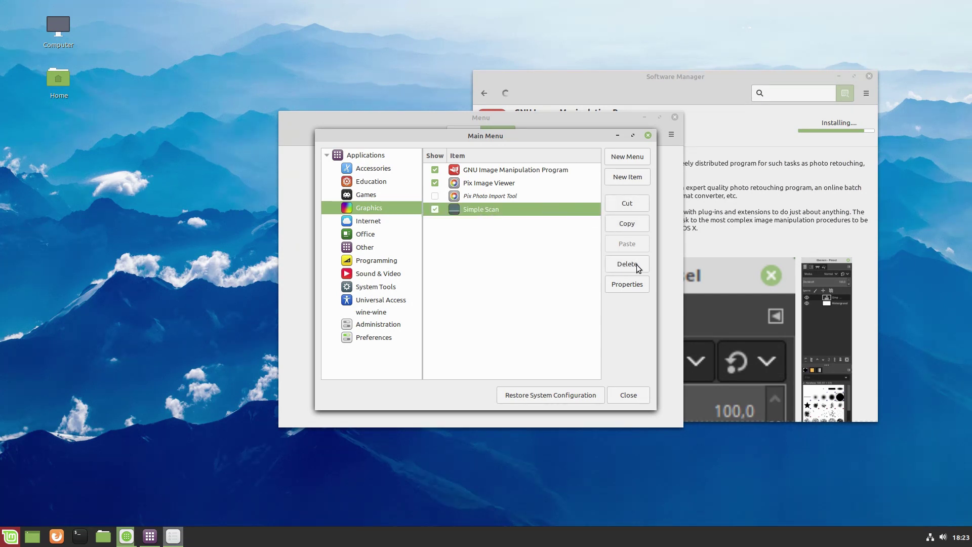
right_click(507, 212)
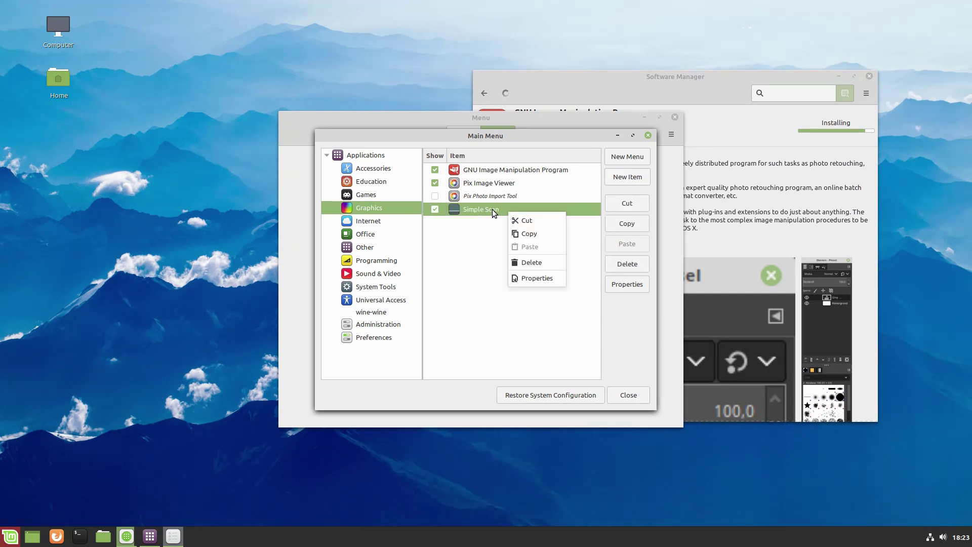
click(485, 204)
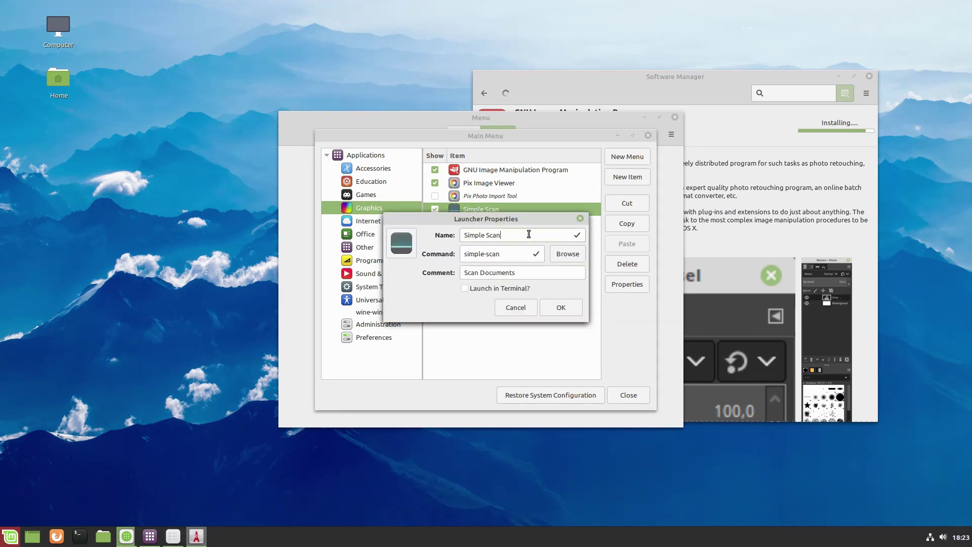
text((rename)
click(570, 309)
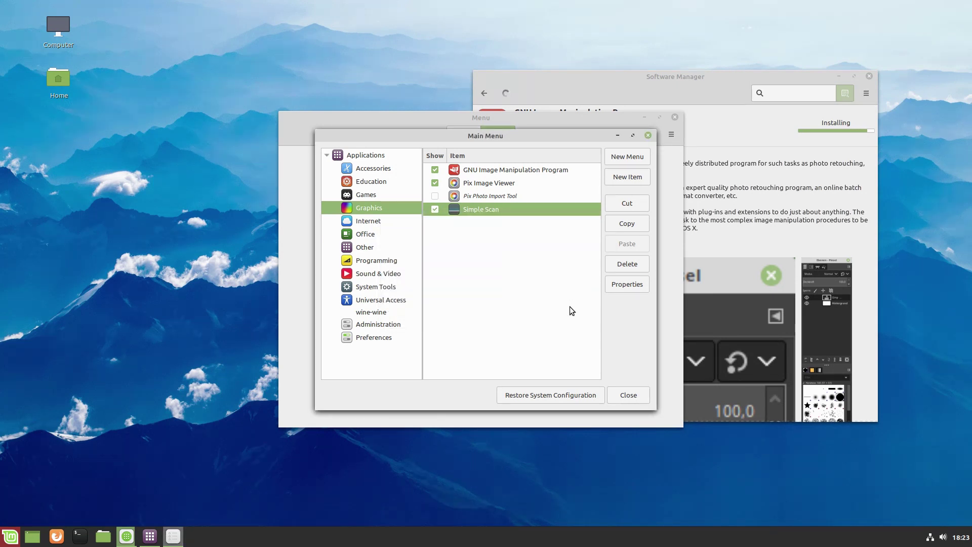
- Close the menu editor and check the renamed entry in the application menu
click(639, 396)
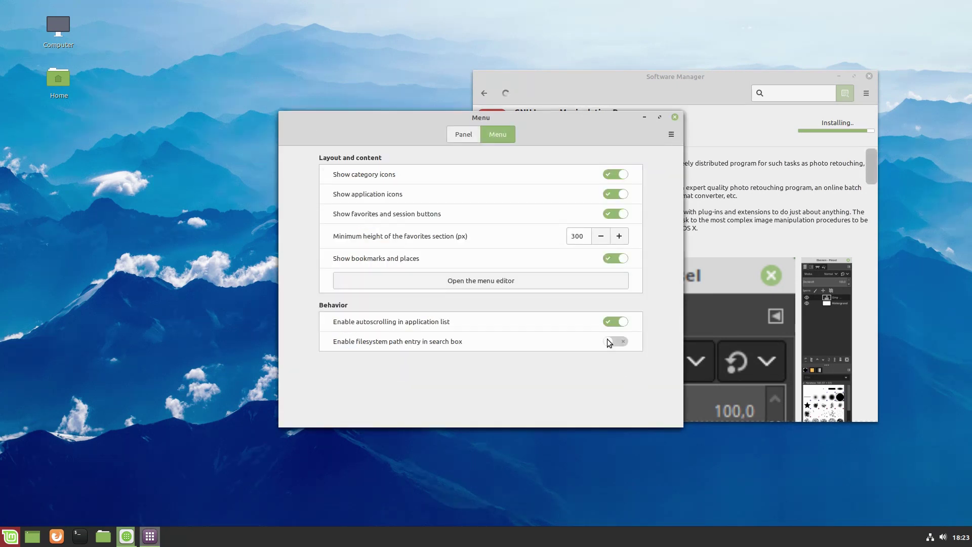
click(10, 536)
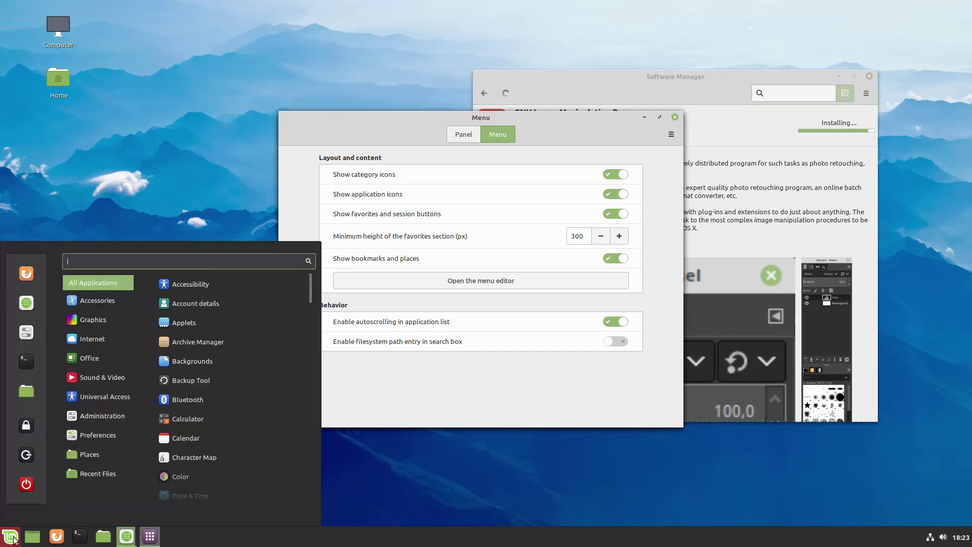
mouse_move(96, 314)
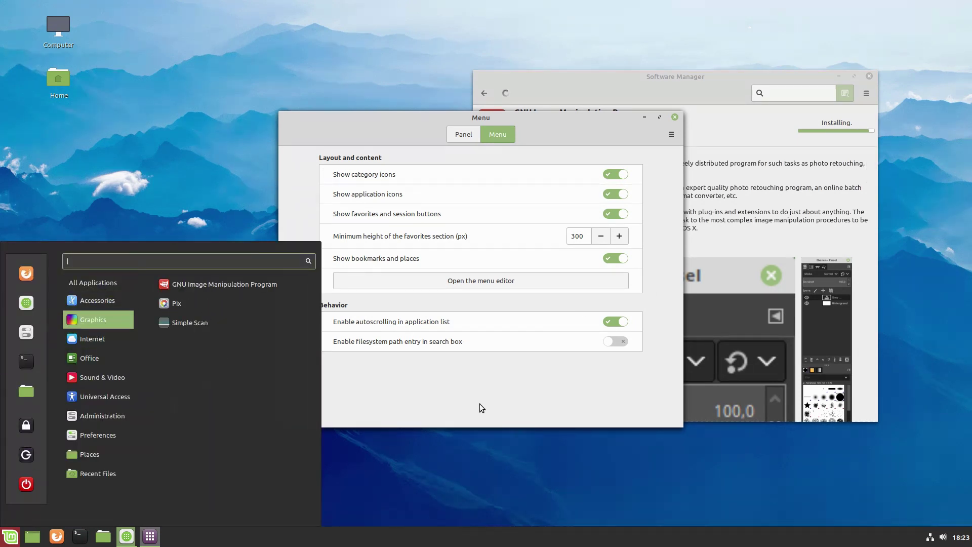
click(486, 287)
- Inspect the 'Simple Scan (rename)' launcher properties in the menu editor, then move Menu settings left
click(488, 276)
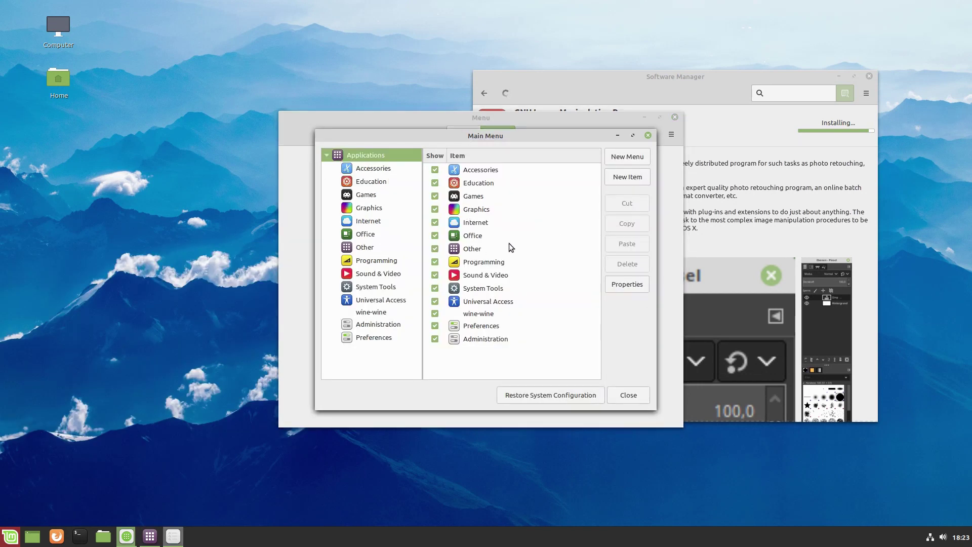
click(361, 198)
click(372, 208)
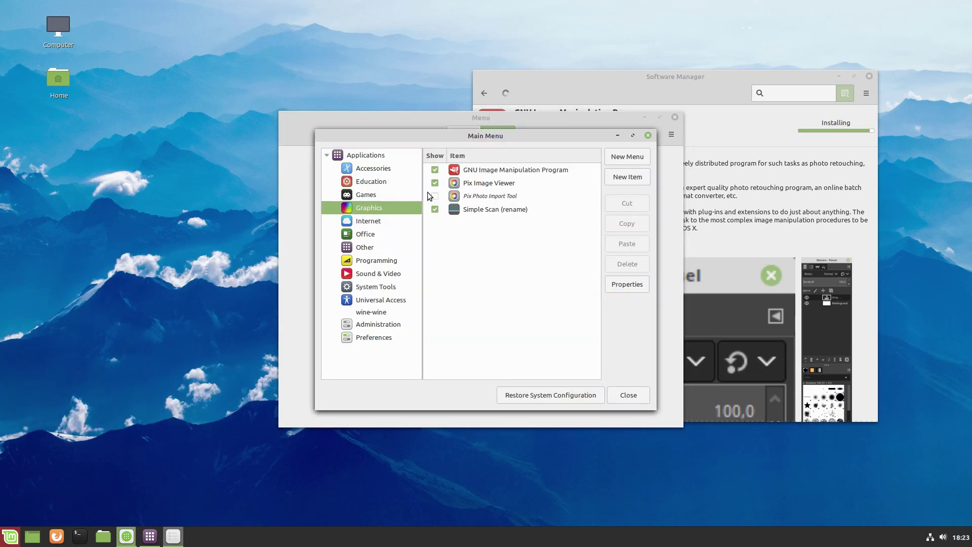
click(483, 212)
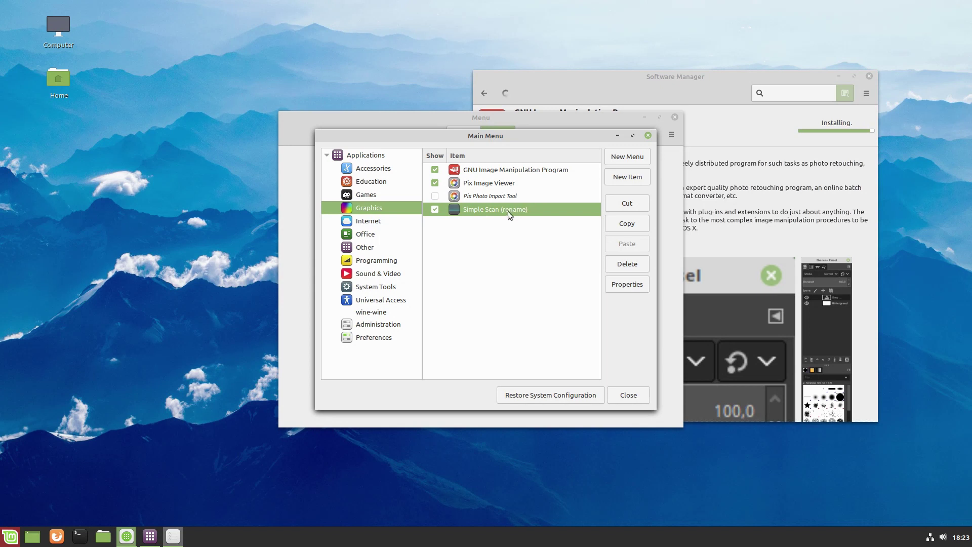
double_click(579, 211)
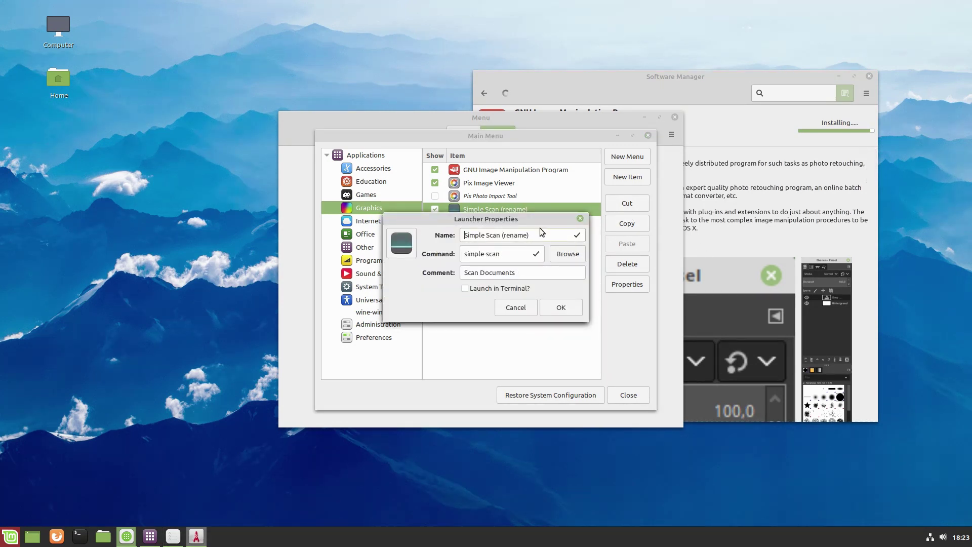
click(574, 306)
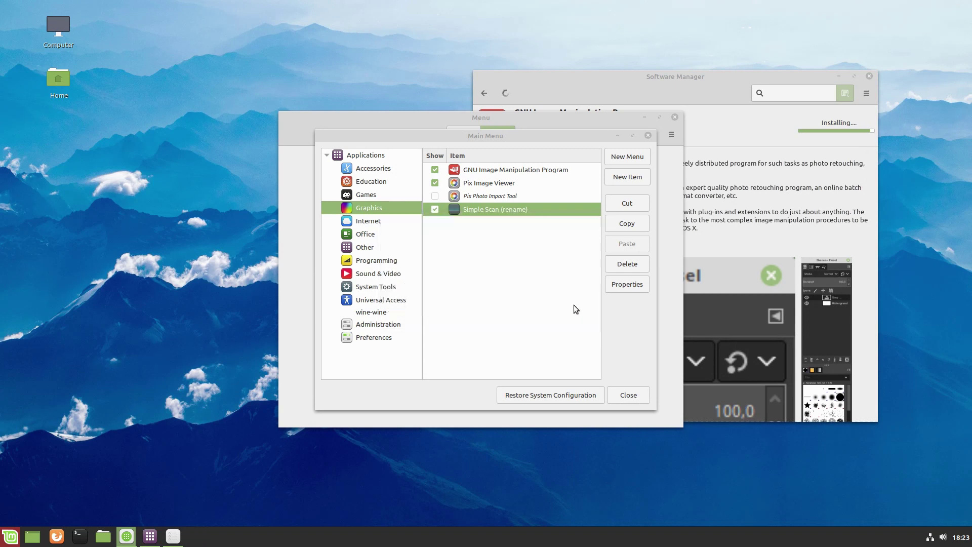
click(629, 395)
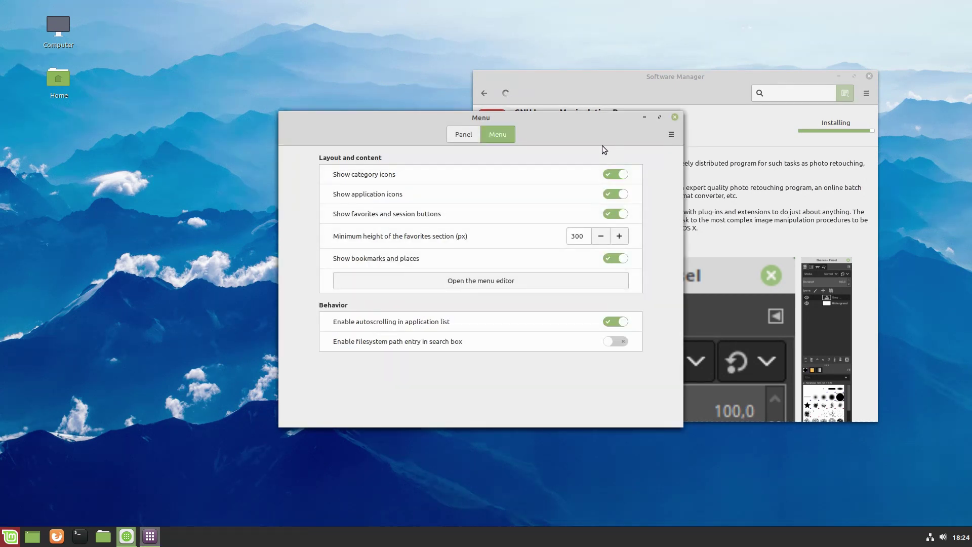
drag(560, 120, 409, 111)
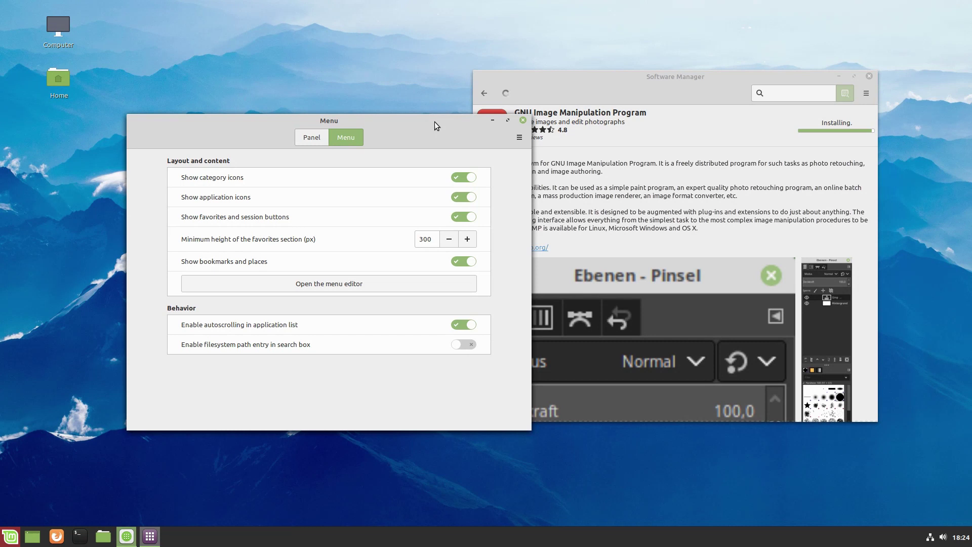
- Close Software Manager and Menu settings, then confirm the Graphics menu lists GIMP
click(868, 76)
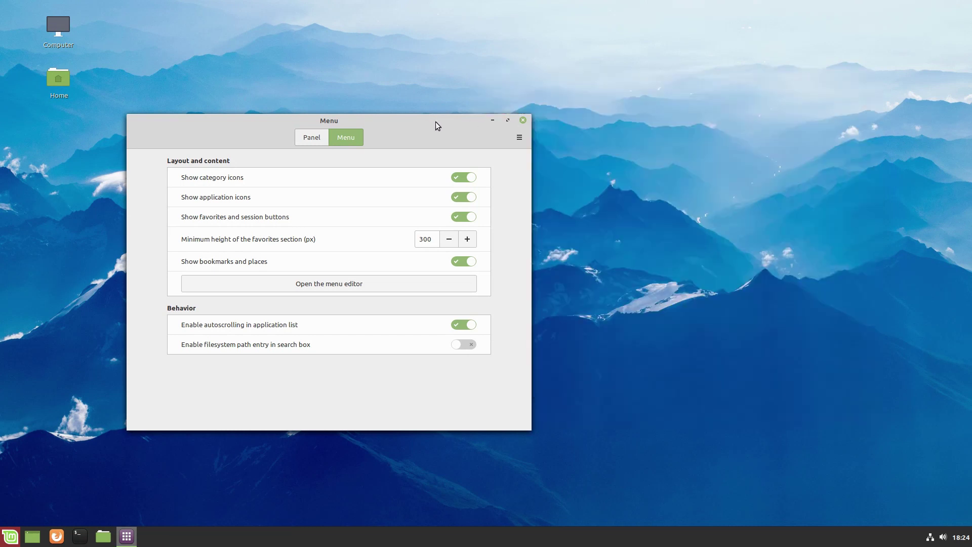
click(523, 120)
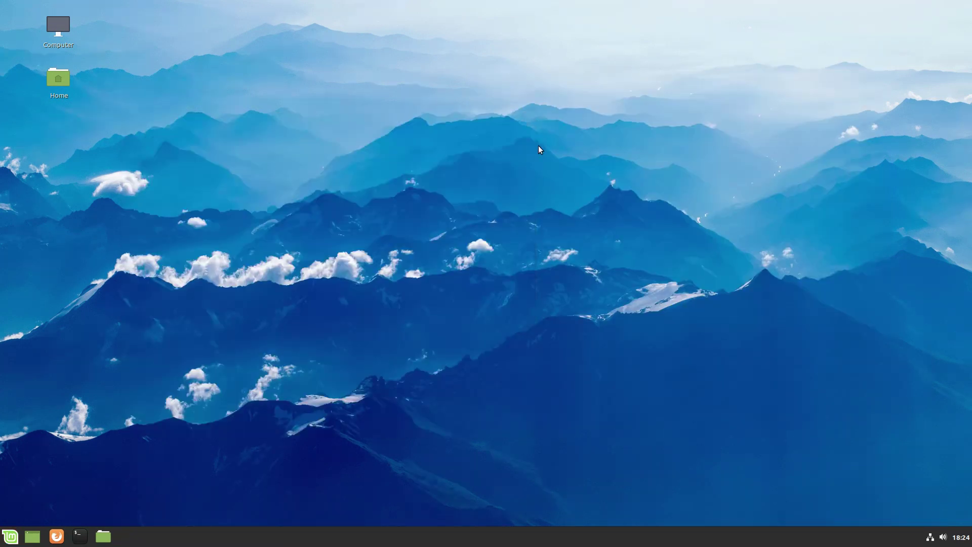
click(10, 536)
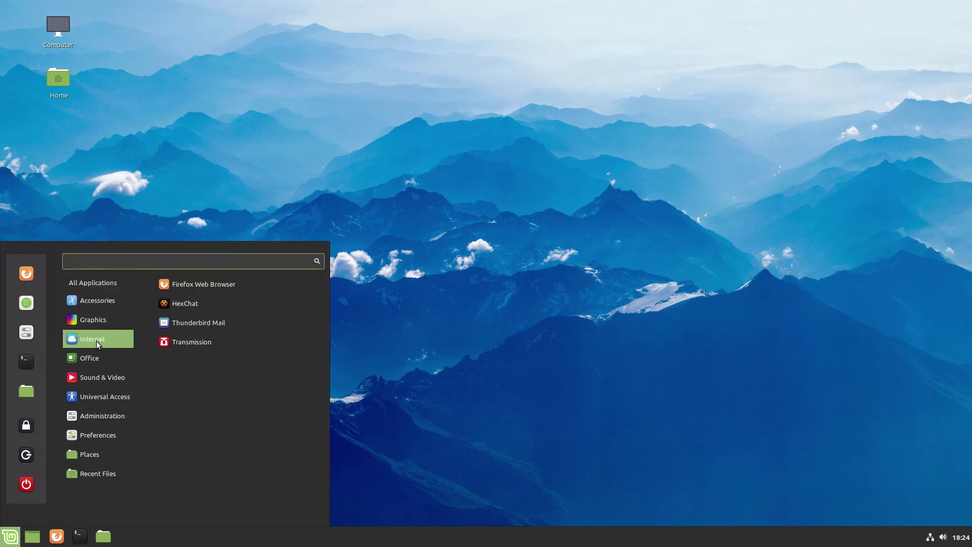
mouse_move(102, 318)
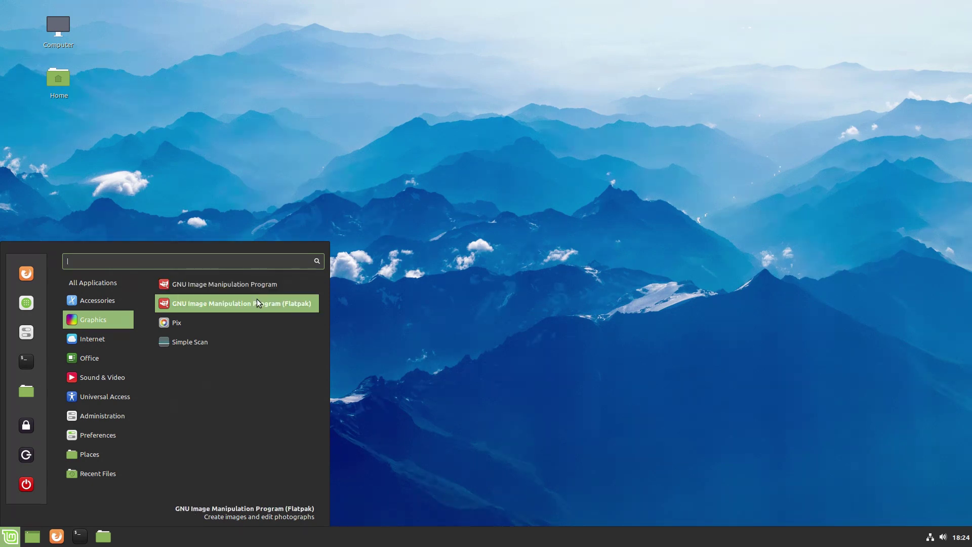
click(432, 184)
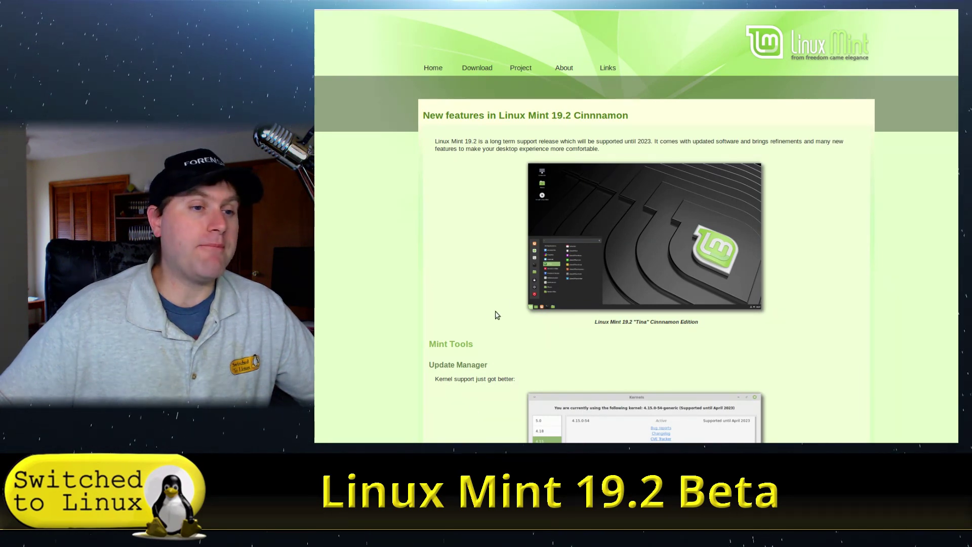
- Scroll the Linux Mint 19.2 release notes to the System improvements section with Boot Repair
scroll(681, 165, down, 10)
scroll(749, 208, down, 20)
scroll(777, 205, down, 20)
scroll(786, 201, down, 8)
scroll(782, 196, up, 5)
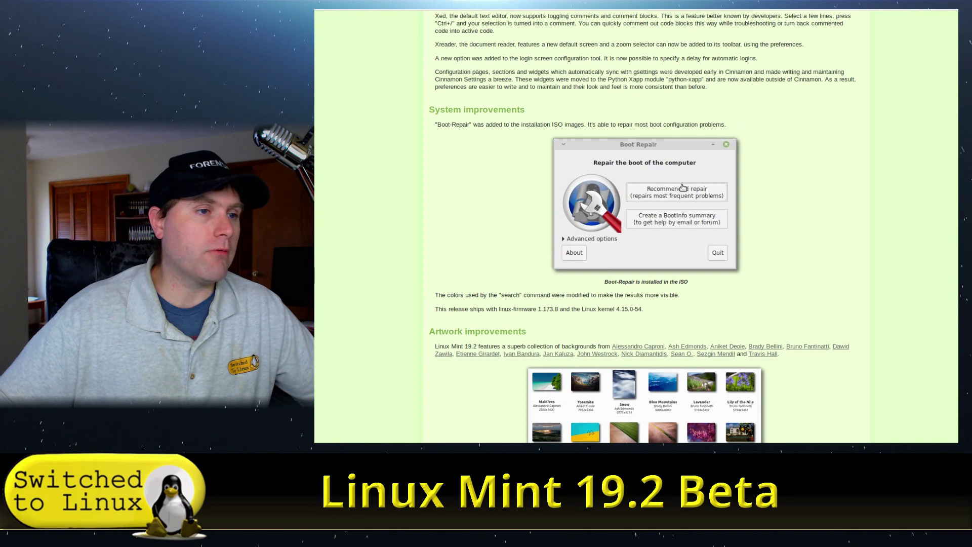